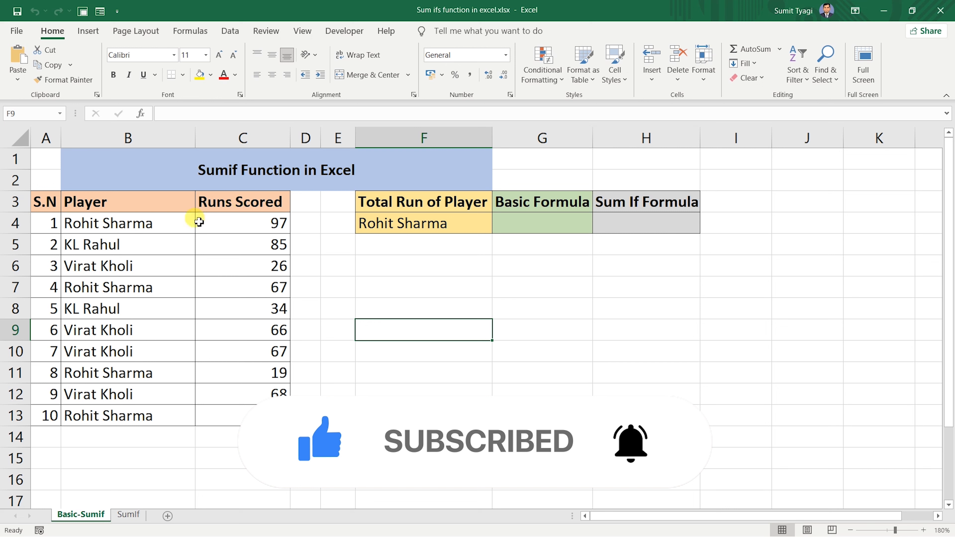
Review the player entries in B4 through B13 one by one.
{"action": "left_click", "coordinate": [122, 225]}
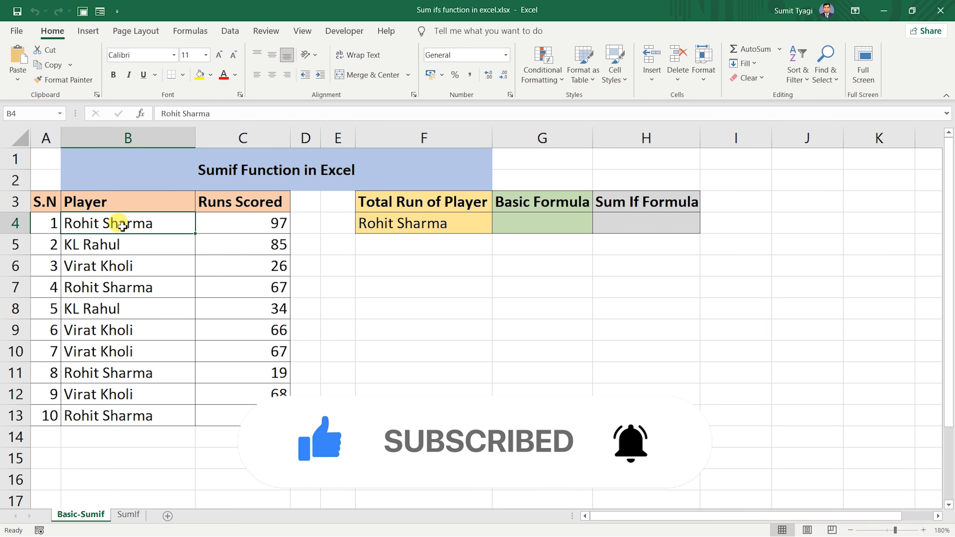
{"action": "key", "text": "Down"}
{"action": "key", "text": "Down"}
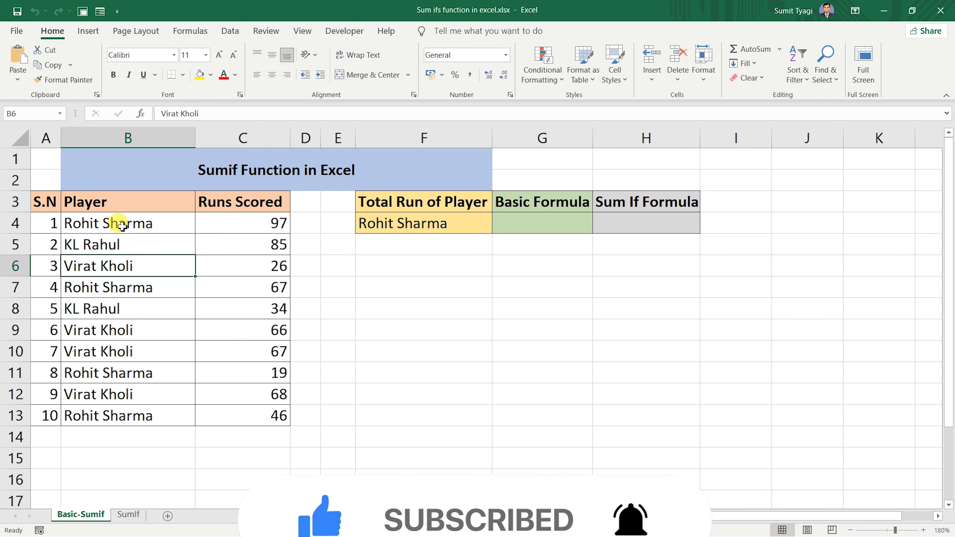
{"action": "key", "text": "Down"}
{"action": "key", "text": "Down"}
{"action": "key", "text": "Down"}
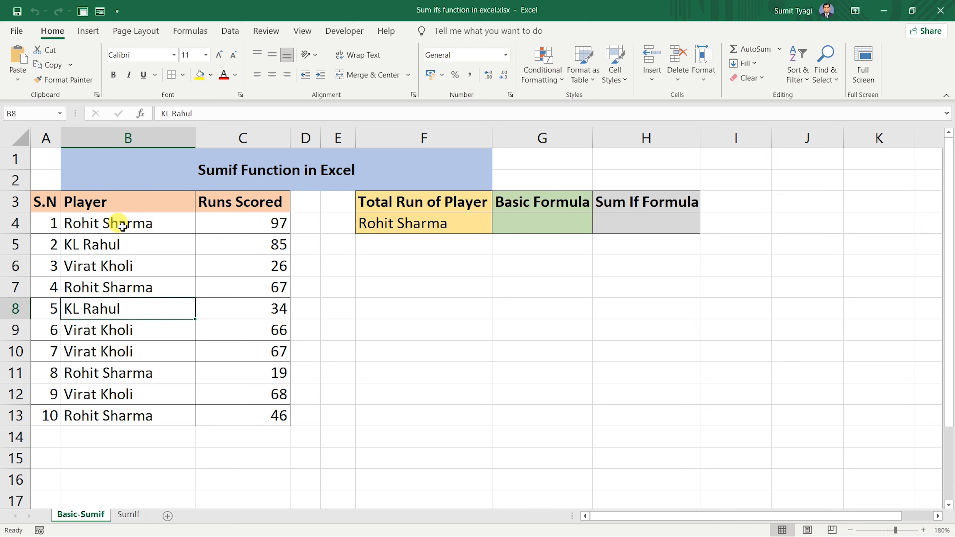
{"action": "key", "text": "Down"}
{"action": "key", "text": "Down"}
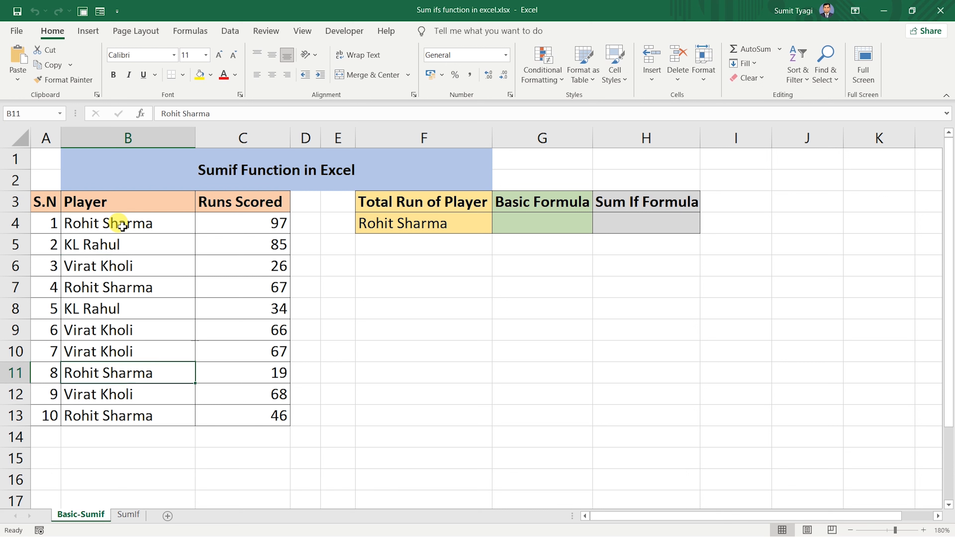
{"action": "key", "text": "Down"}
{"action": "key", "text": "Down"}
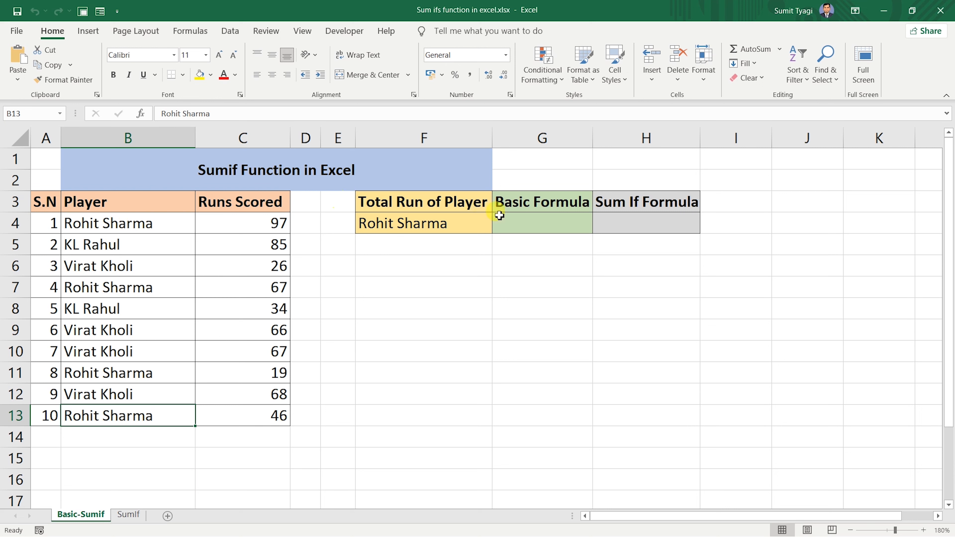
Enter =SUM(C4,C7,C11,C13) in G4 to total the listed player's runs under Basic Formula.
{"action": "left_click", "coordinate": [528, 222]}
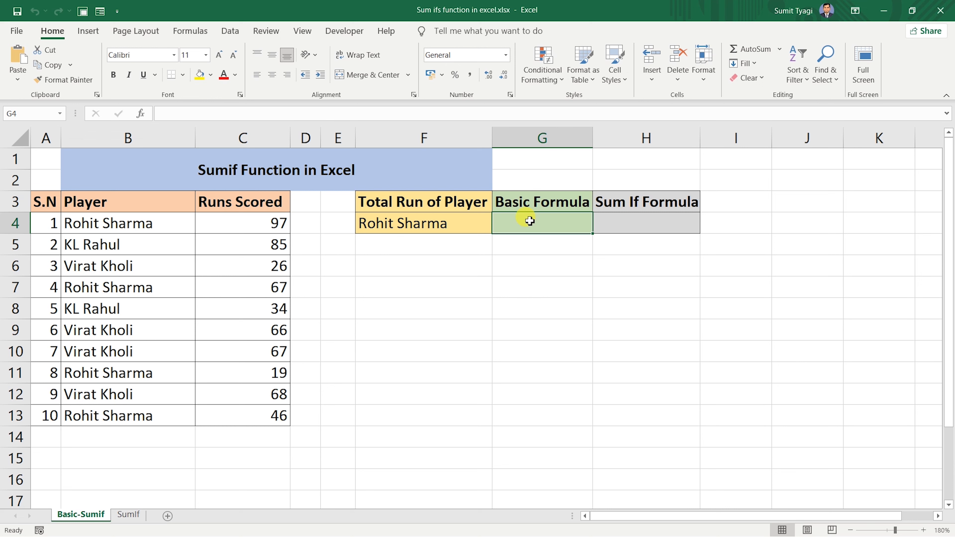
{"action": "type", "text": "="}
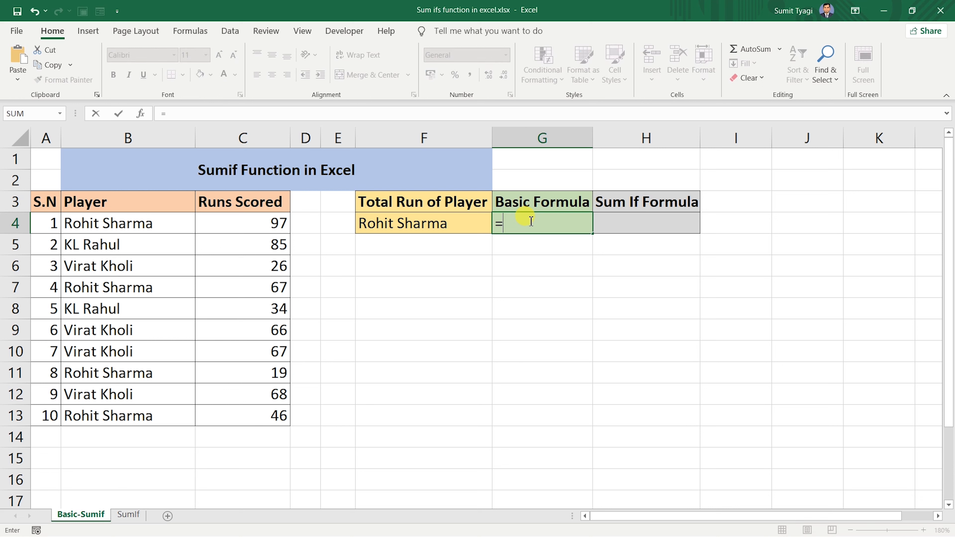
{"action": "type", "text": "sum"}
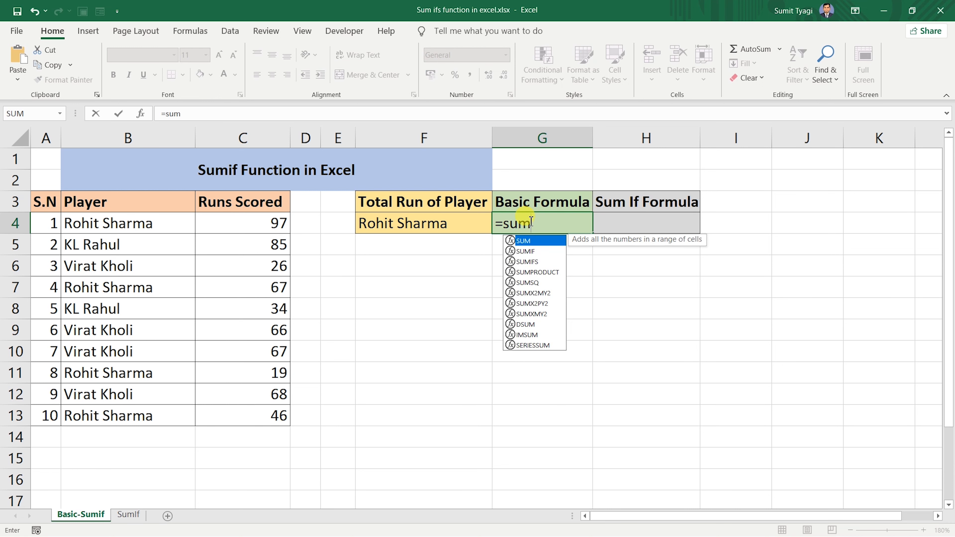
{"action": "key", "text": "Tab"}
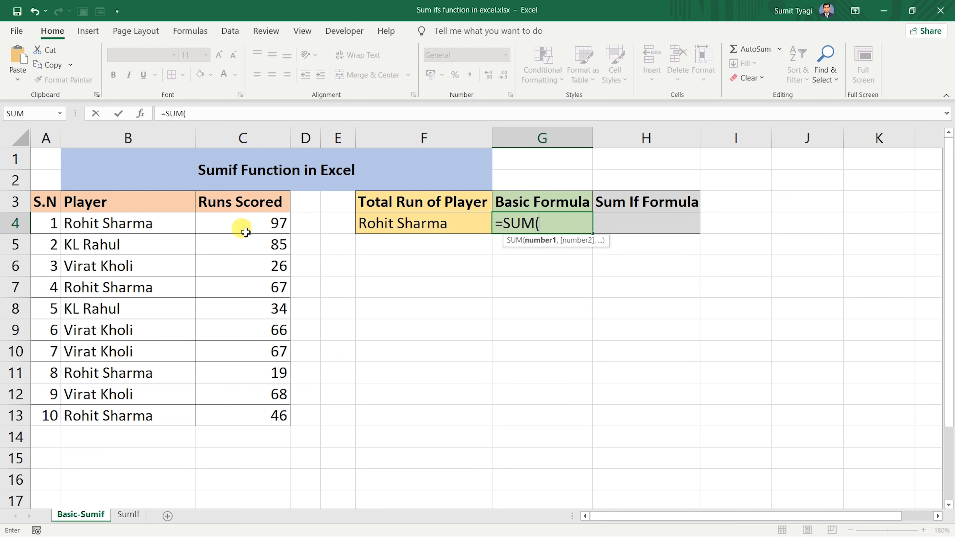
{"action": "left_click", "coordinate": [246, 224]}
{"action": "type", "text": ","}
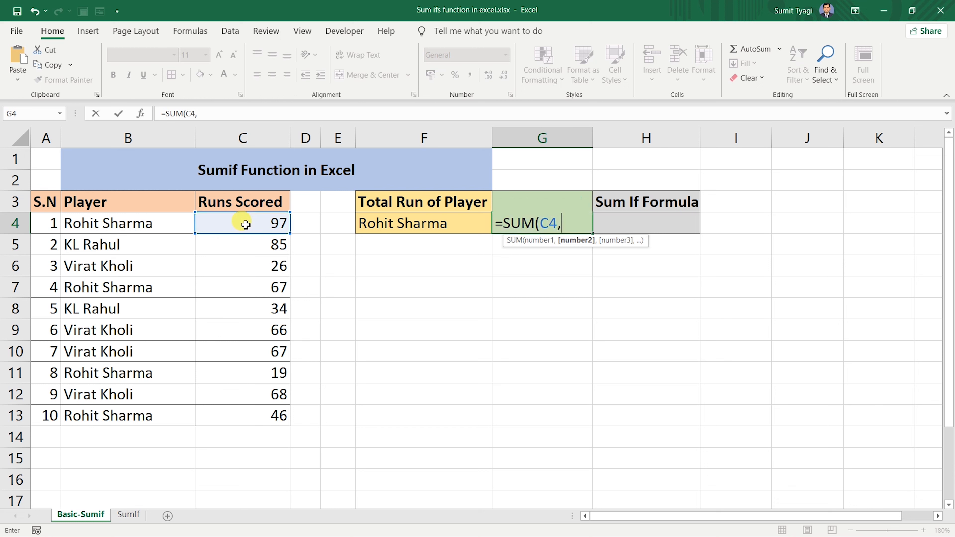
{"action": "left_click", "coordinate": [242, 292]}
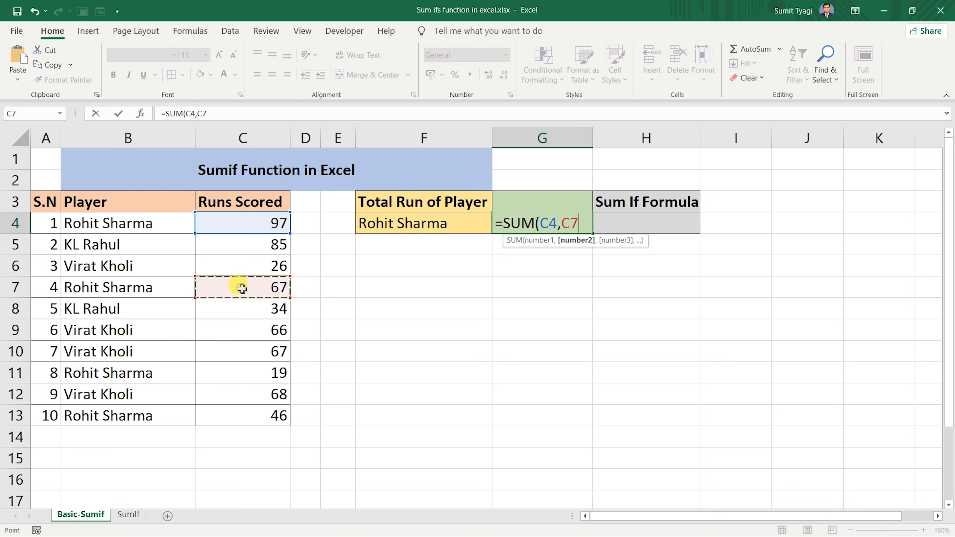
{"action": "type", "text": ","}
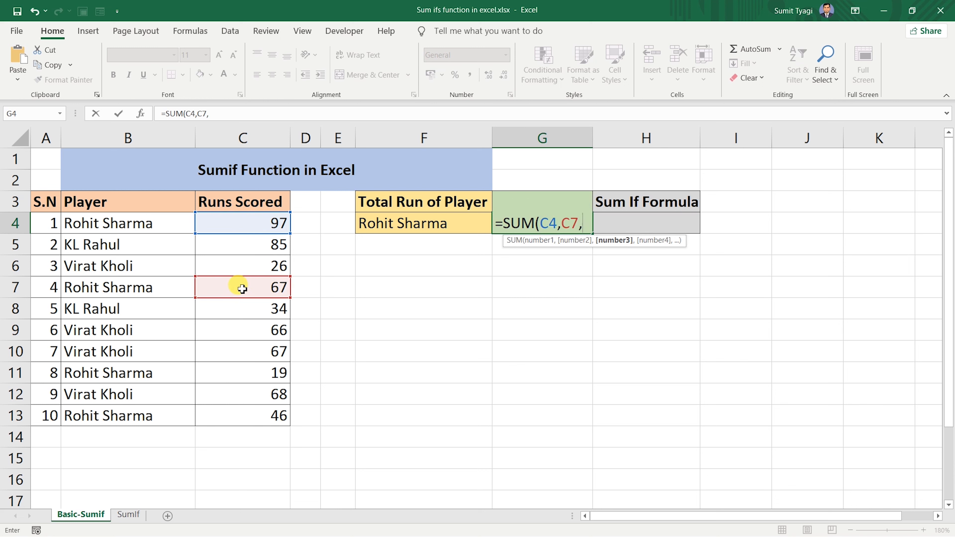
{"action": "left_click", "coordinate": [230, 374]}
{"action": "type", "text": ","}
{"action": "left_click", "coordinate": [244, 422]}
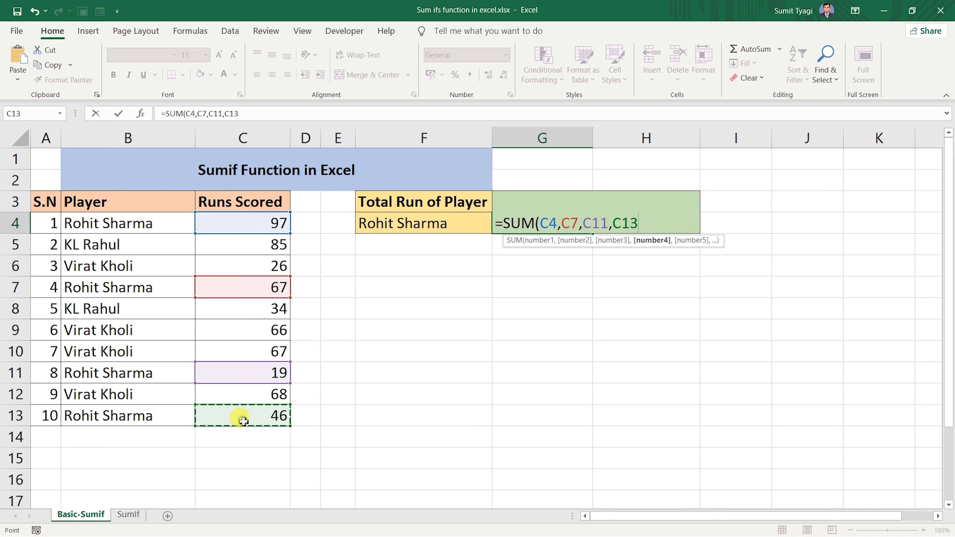
{"action": "type", "text": ")"}
{"action": "key", "text": "Return"}
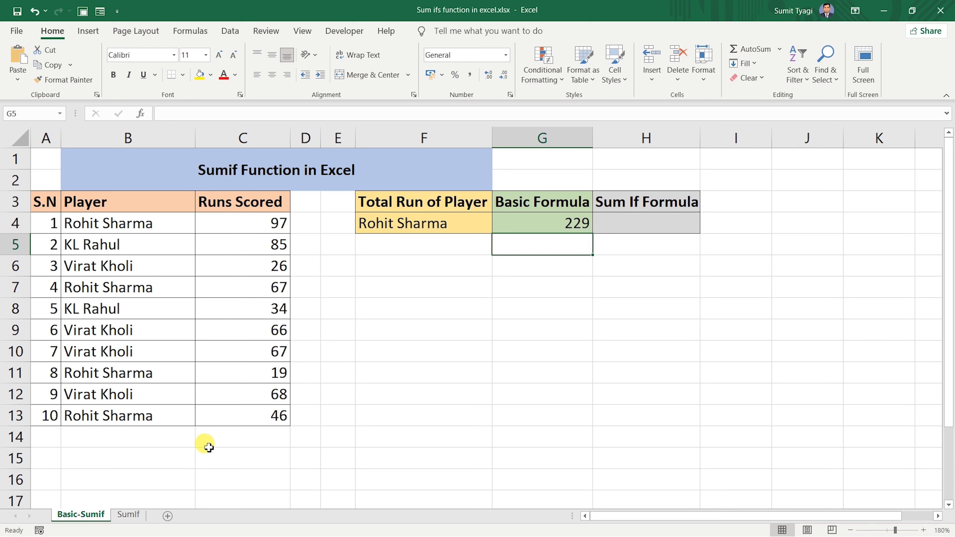
Examine the length of the order data on the SumIf sheet and its product order-quantity summary.
{"action": "key", "text": "ctrl+Page_Down"}
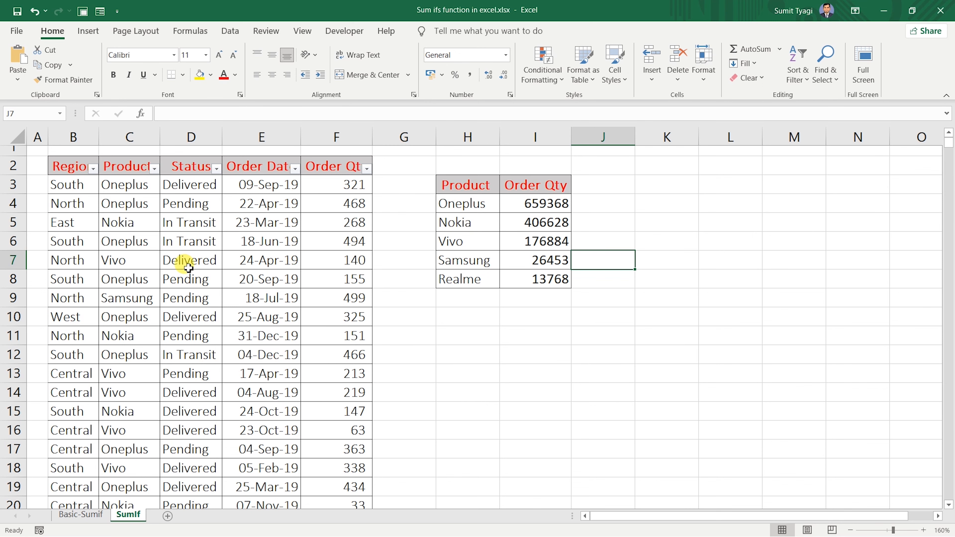
{"action": "scroll", "coordinate": [188, 268], "scroll_direction": "down", "scroll_amount": 20}
{"action": "scroll", "coordinate": [188, 268], "scroll_direction": "down", "scroll_amount": 20}
{"action": "scroll", "coordinate": [188, 268], "scroll_direction": "down", "scroll_amount": 2}
{"action": "scroll", "coordinate": [188, 268], "scroll_direction": "down", "scroll_amount": 20}
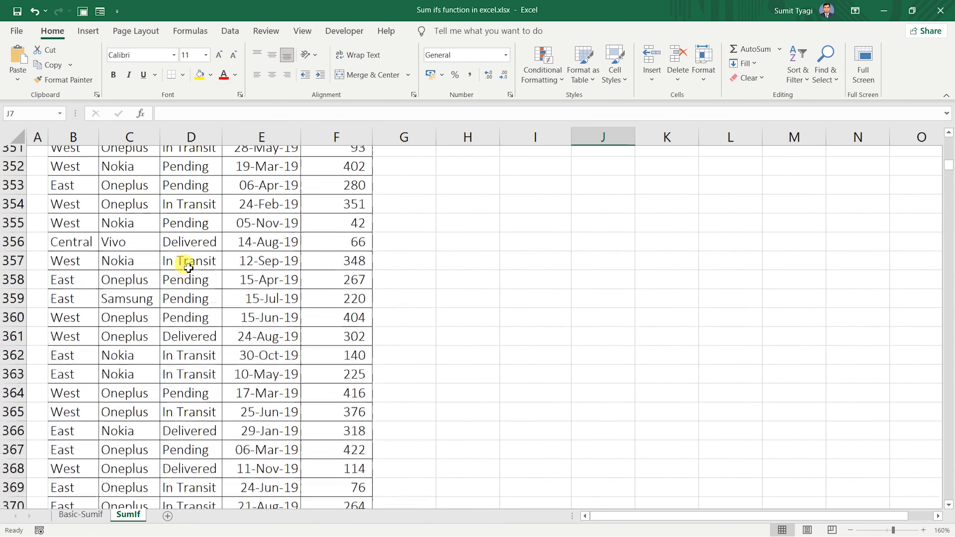
{"action": "scroll", "coordinate": [188, 268], "scroll_direction": "up", "scroll_amount": 9}
{"action": "scroll", "coordinate": [188, 268], "scroll_direction": "up", "scroll_amount": 20}
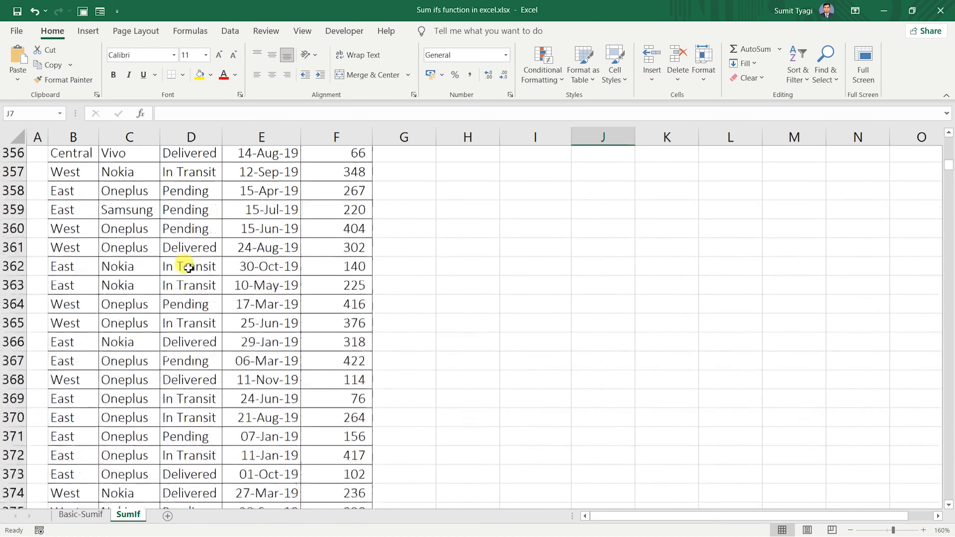
{"action": "scroll", "coordinate": [188, 268], "scroll_direction": "up", "scroll_amount": 20}
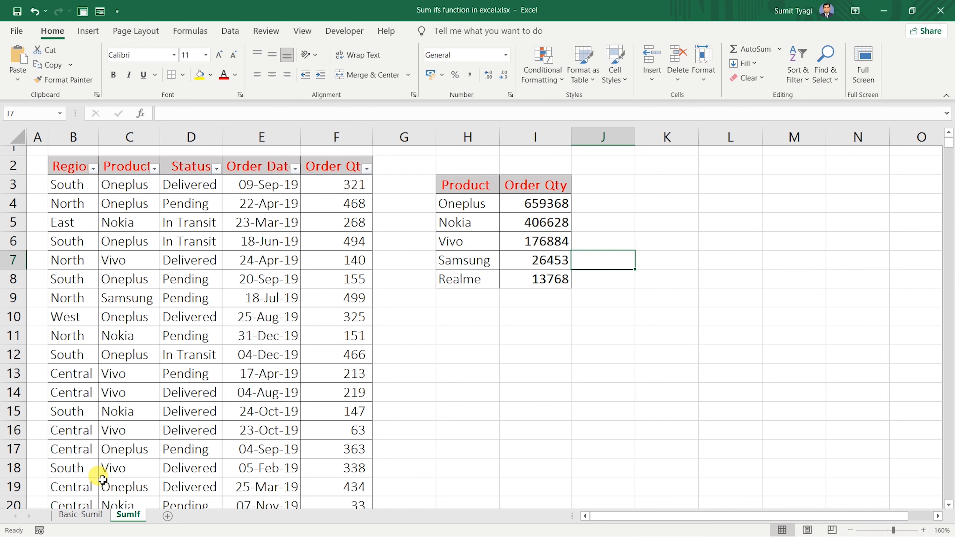
Start a SUMIF formula in H4 of the Basic-Sumif sheet and open its function arguments clear of the data.
{"action": "left_click", "coordinate": [66, 516]}
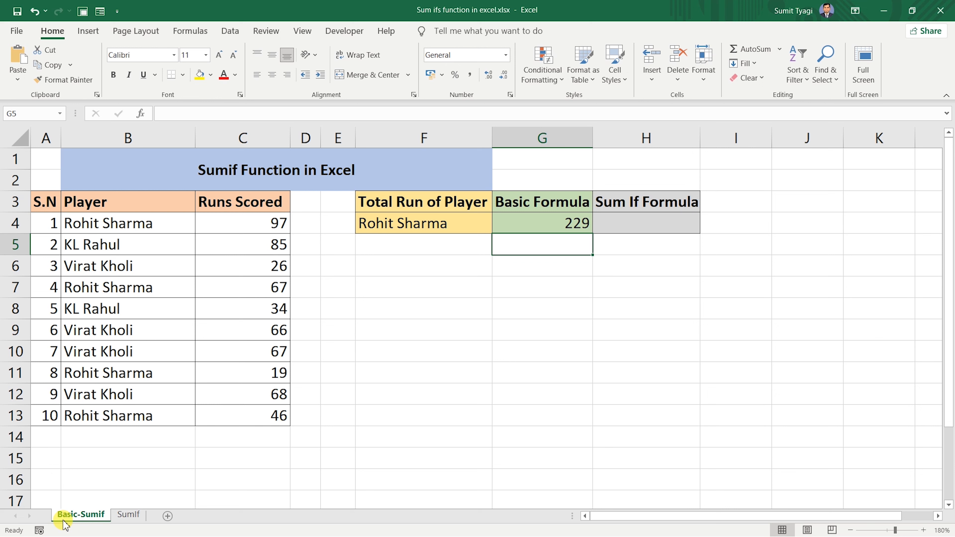
{"action": "key", "text": "Up"}
{"action": "key", "text": "Right"}
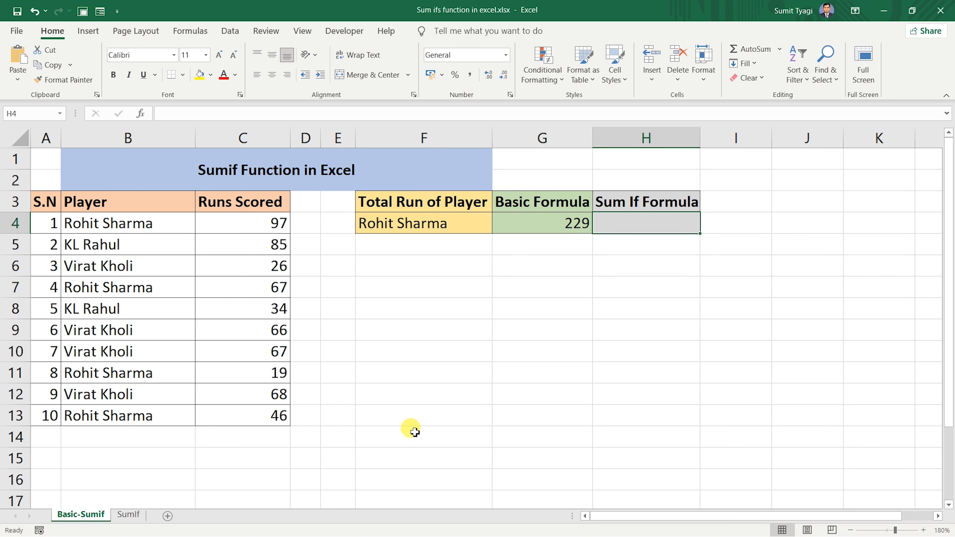
{"action": "type", "text": "=su"}
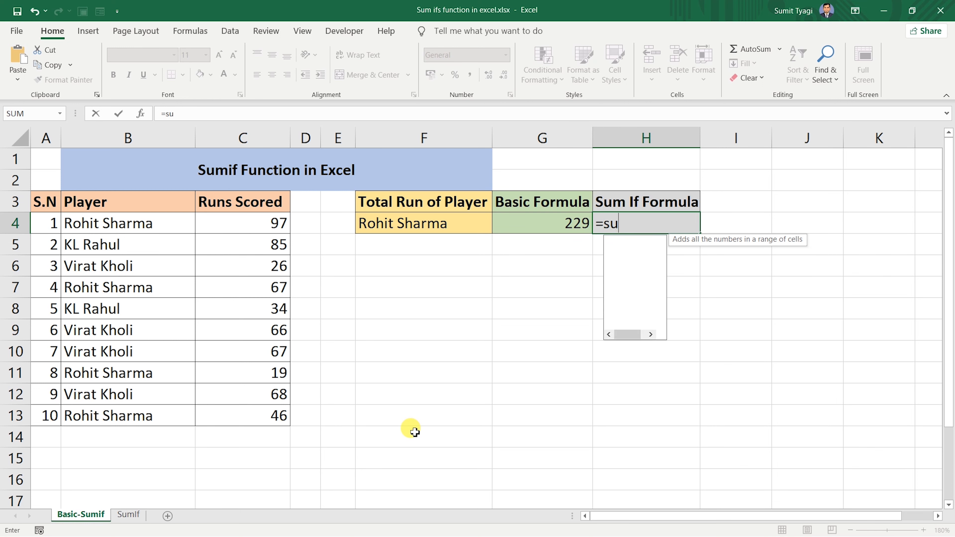
{"action": "type", "text": "mif"}
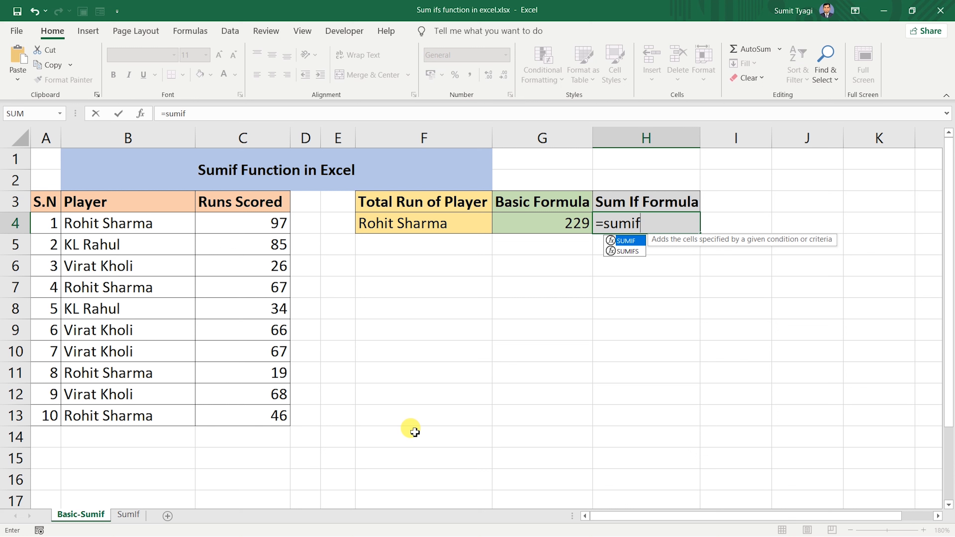
{"action": "key", "text": "Tab"}
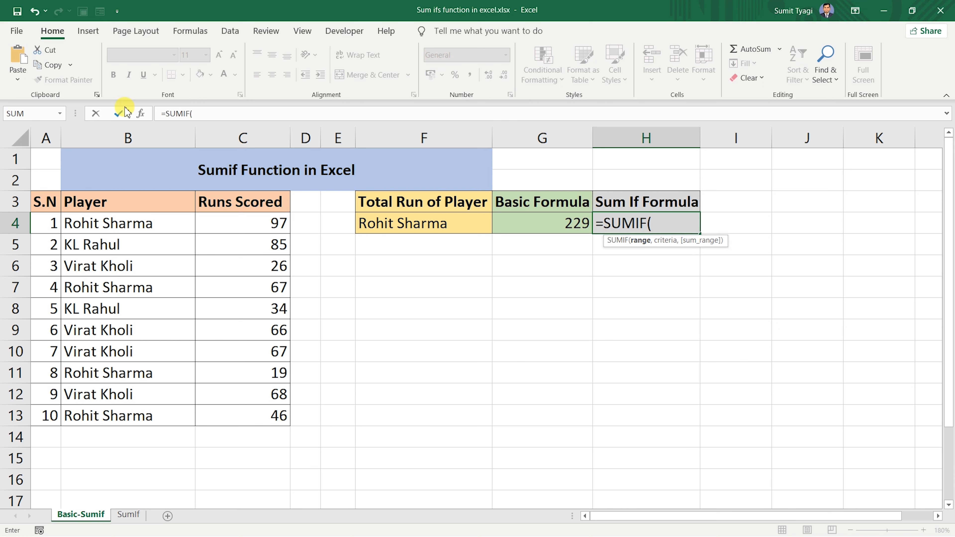
{"action": "left_click", "coordinate": [142, 114]}
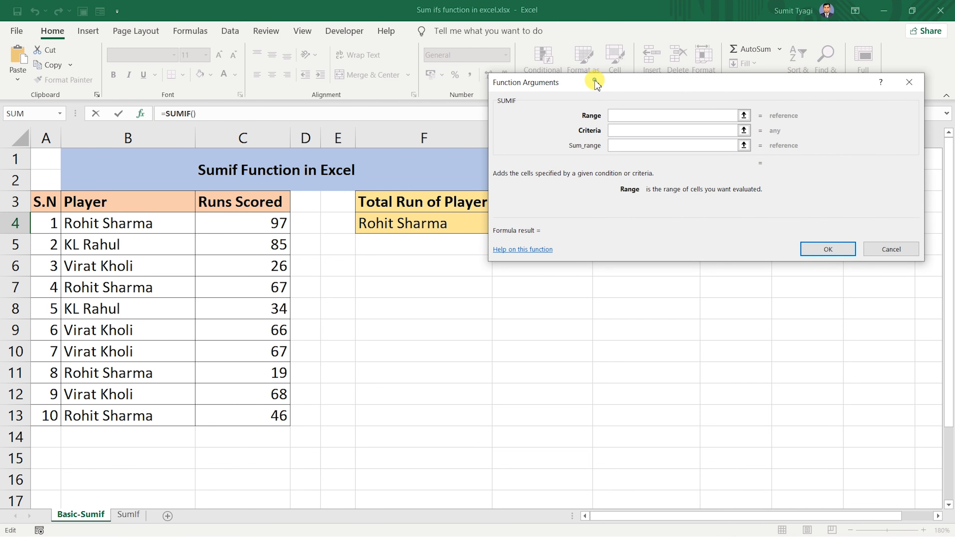
{"action": "left_click_drag", "start_coordinate": [596, 84], "coordinate": [460, 258]}
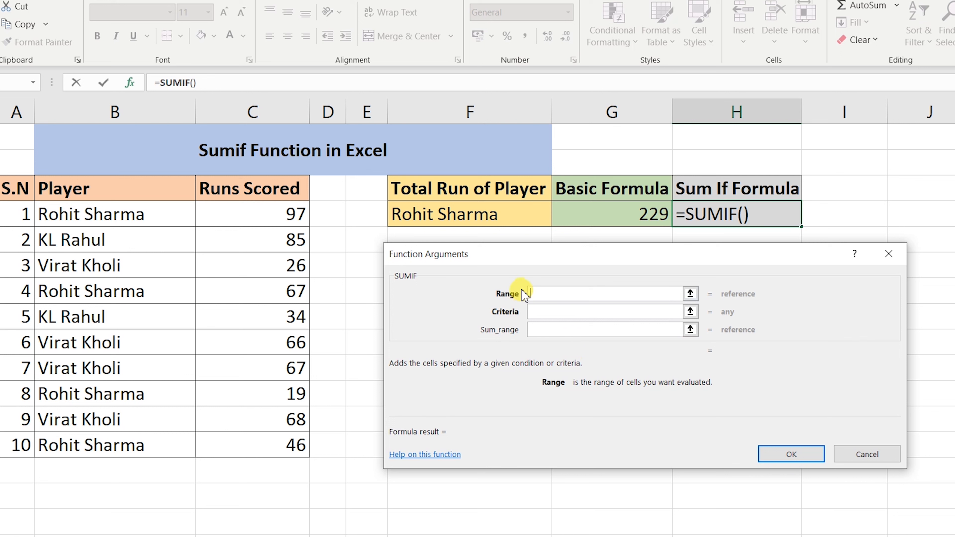
Set the SUMIF range to the absolute reference $B$4:$B$13 and the criteria to F4.
{"action": "left_click", "coordinate": [614, 294]}
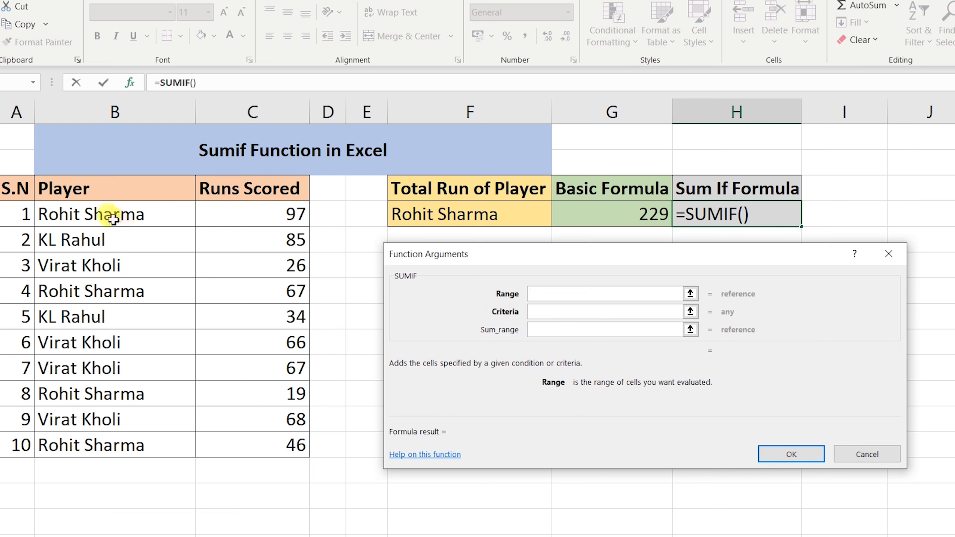
{"action": "left_click_drag", "start_coordinate": [105, 209], "coordinate": [108, 448]}
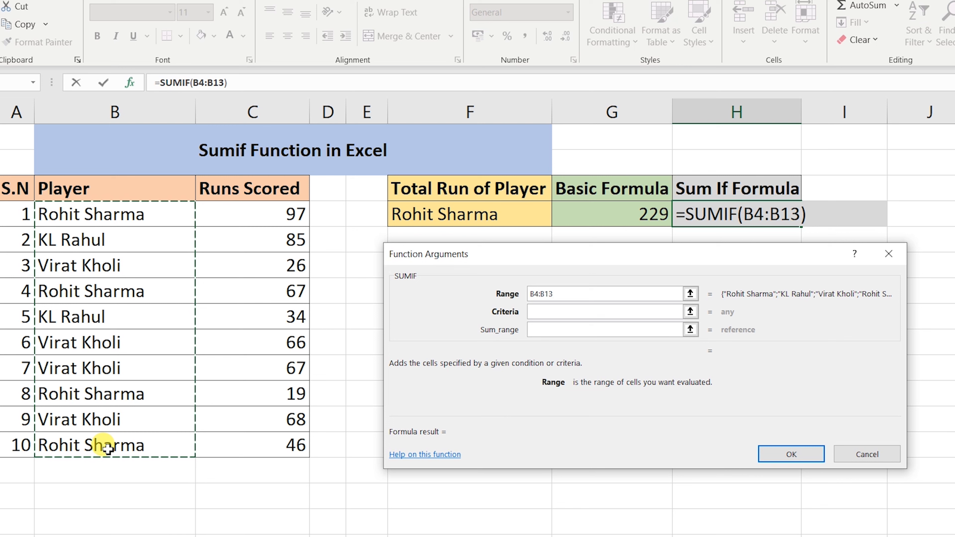
{"action": "key", "text": "F4"}
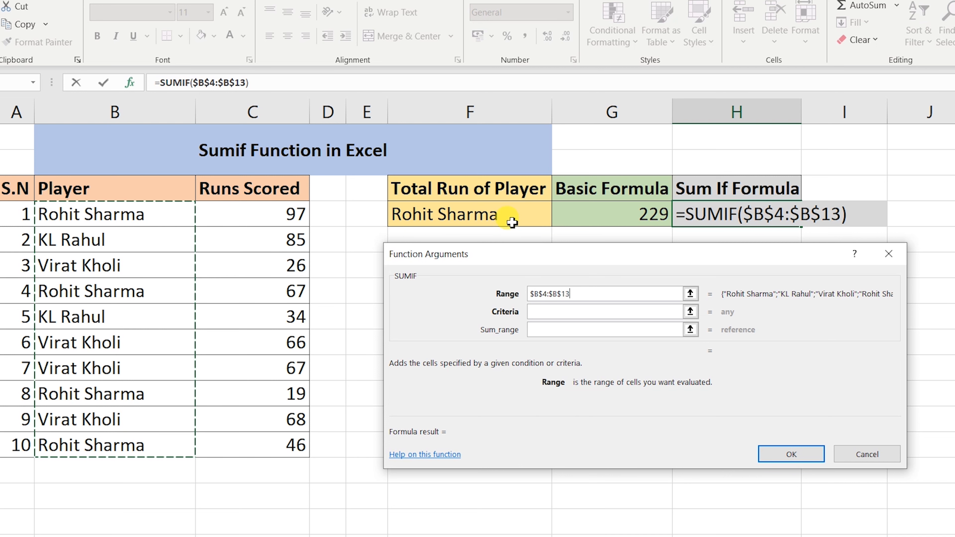
{"action": "left_click", "coordinate": [491, 215]}
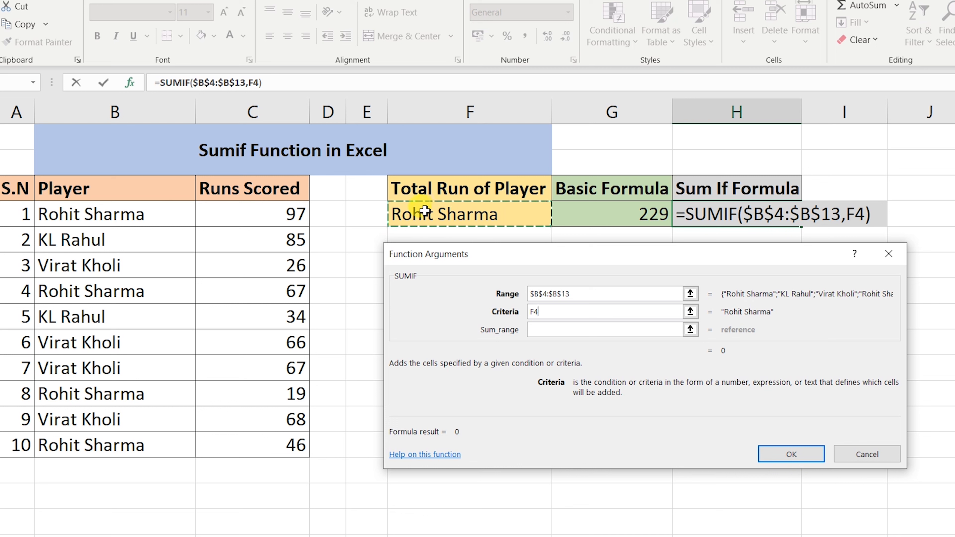
{"action": "key", "text": "Tab"}
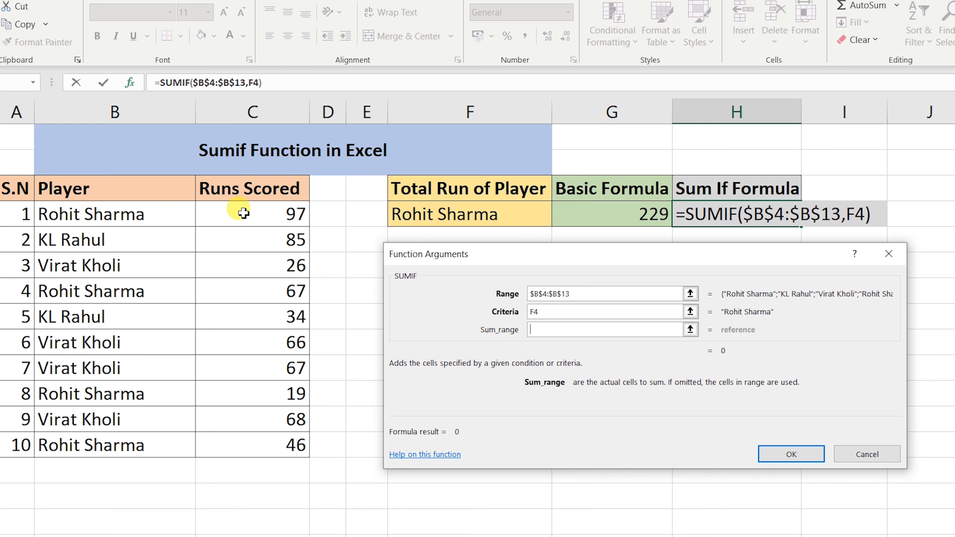
Set the sum range to the absolute reference $C$4:$C$13 and complete the SUMIF formula in H4.
{"action": "left_click_drag", "start_coordinate": [244, 214], "coordinate": [253, 446]}
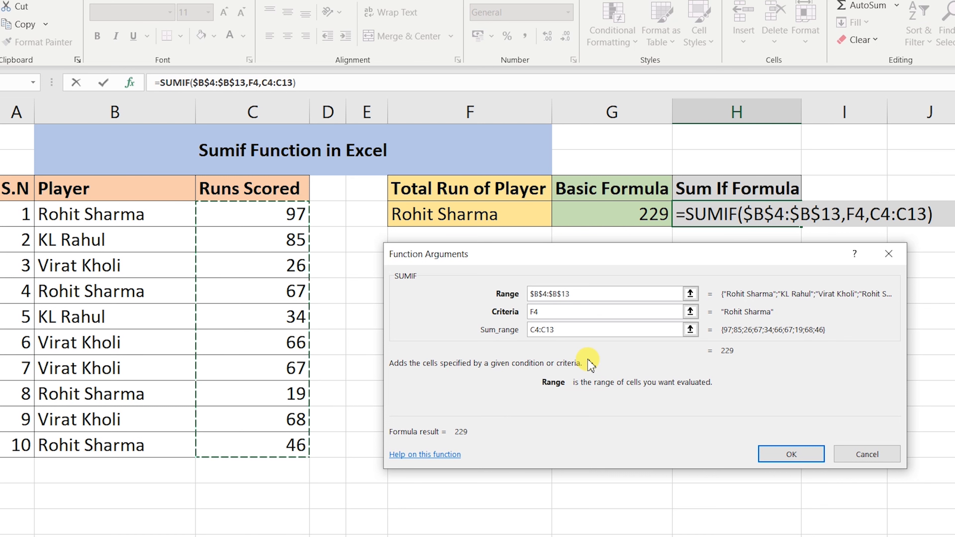
{"action": "key", "text": "F4"}
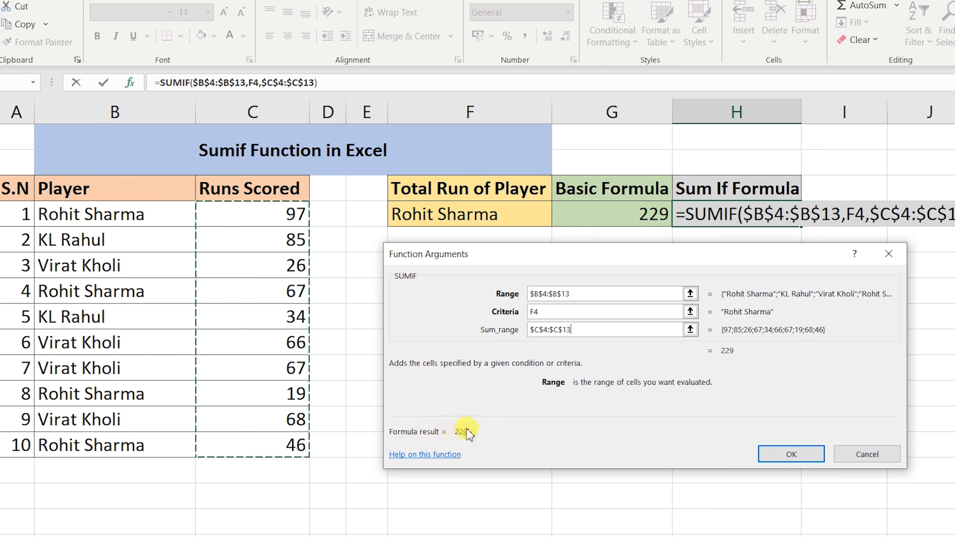
{"action": "left_click", "coordinate": [803, 459]}
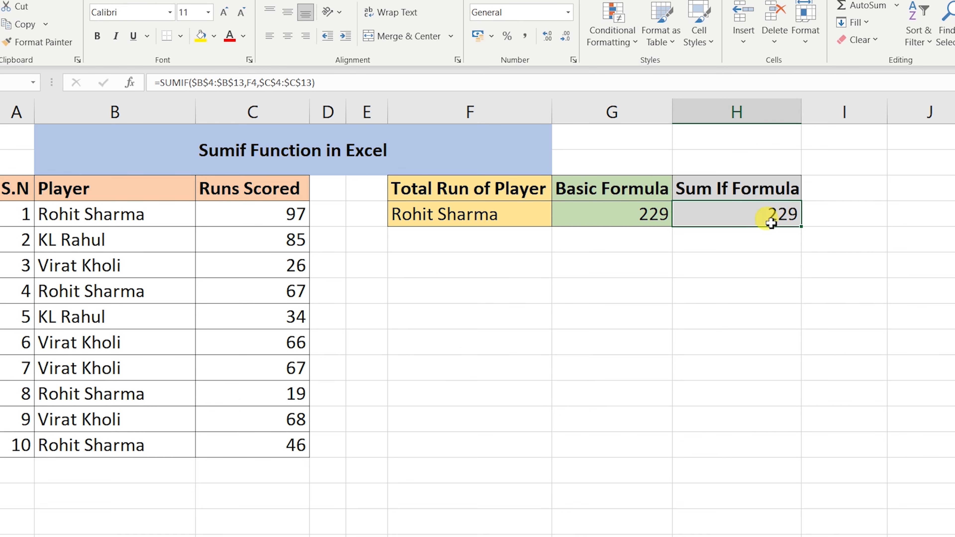
Check the basic SUM formula in G4 and the player name in F4 against the SUMIF formula.
{"action": "left_click", "coordinate": [625, 220]}
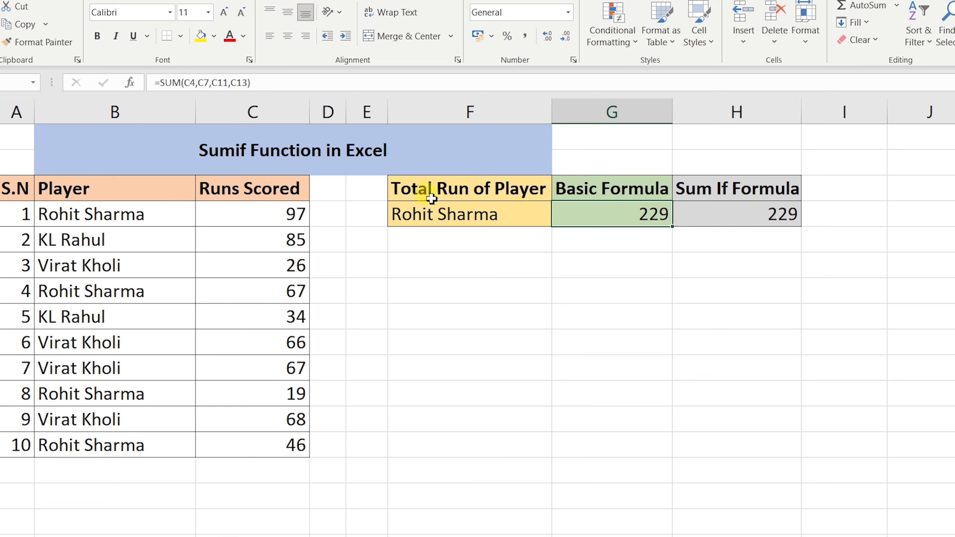
{"action": "left_click", "coordinate": [457, 211]}
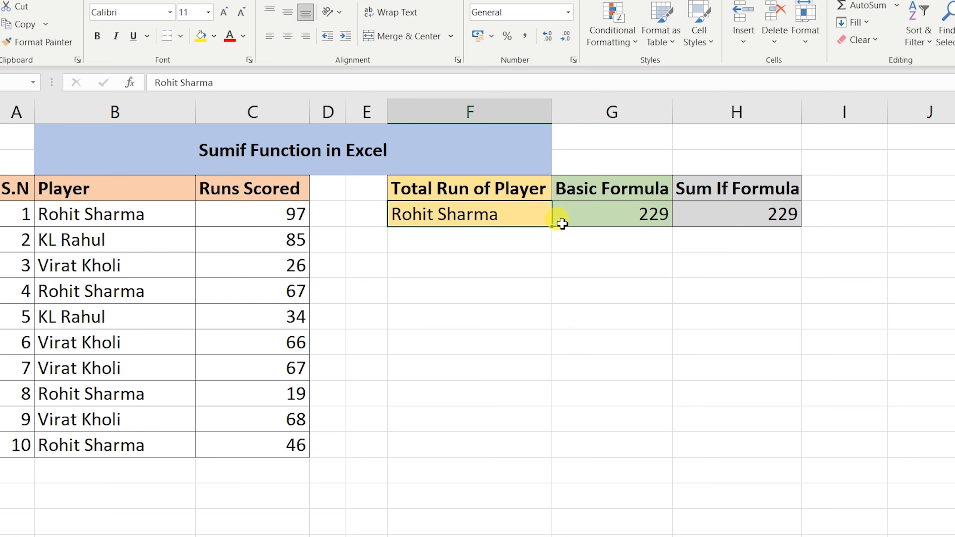
Change the player name in F4 to KL Rahul and select the basic SUM formula in G4 for comparison.
{"action": "type", "text": "KL "}
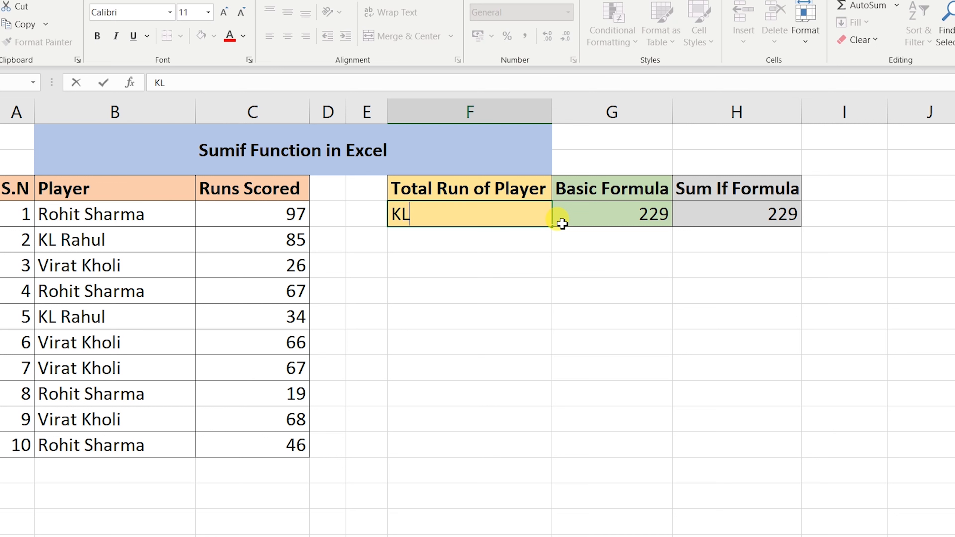
{"action": "type", "text": "Rahul"}
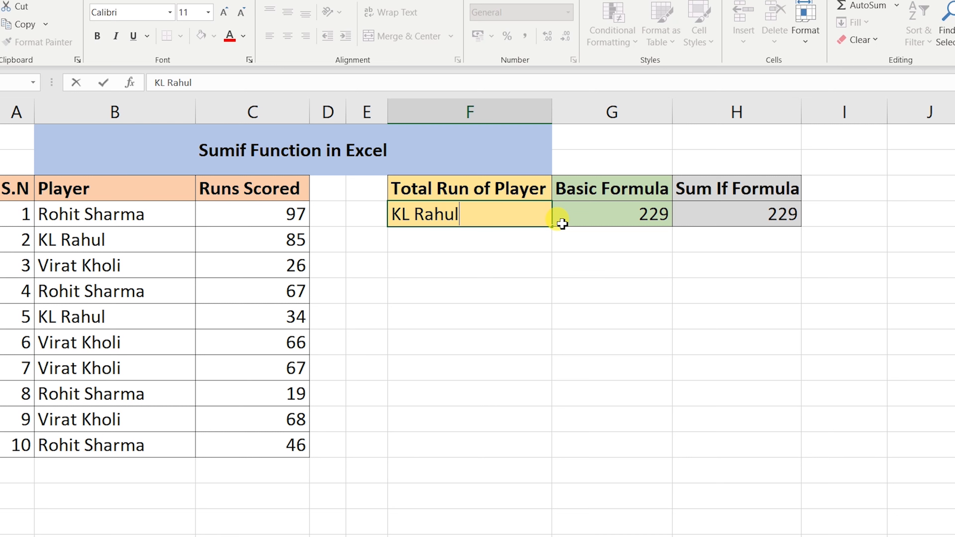
{"action": "key", "text": "Return"}
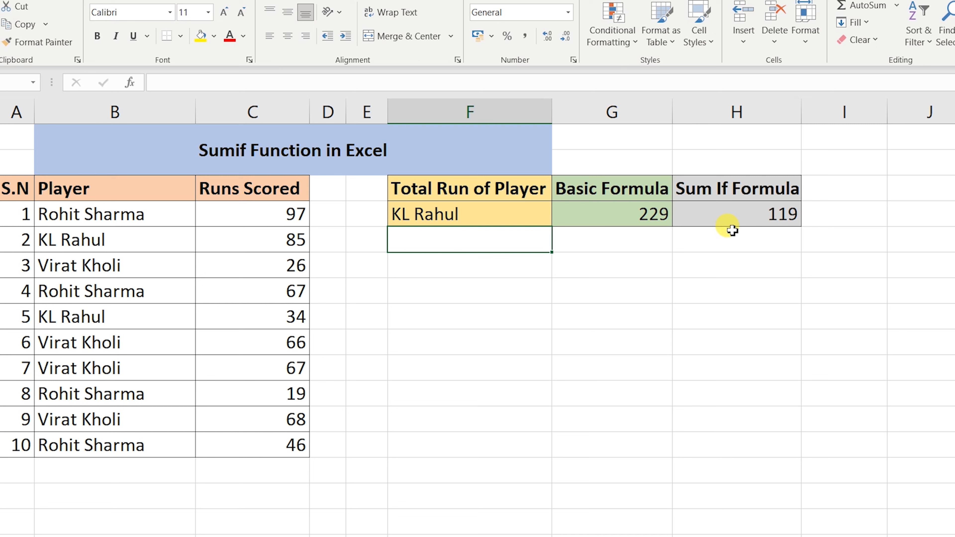
{"action": "left_click", "coordinate": [638, 220]}
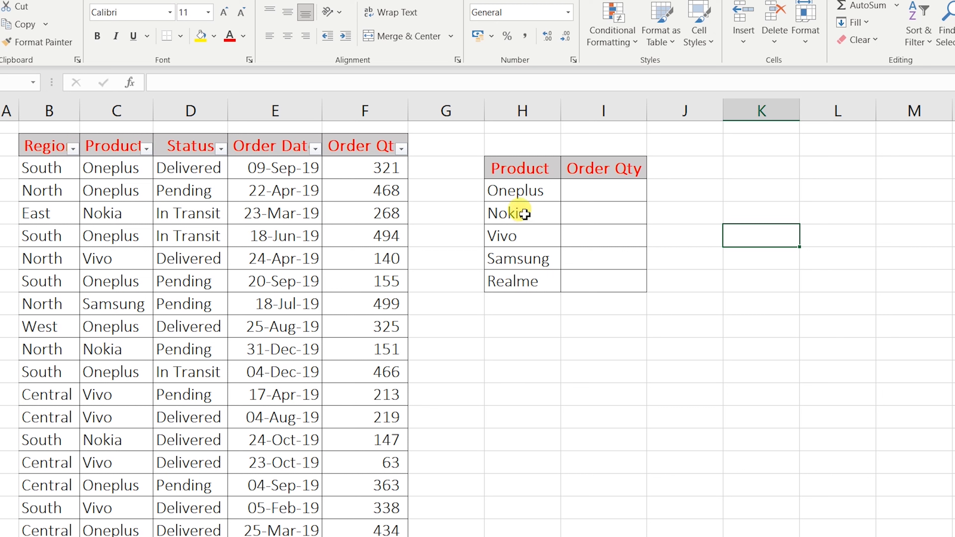
Start a SUMIF formula in I4 of the product order table for Oneplus and open its function arguments clear of the data.
{"action": "left_click", "coordinate": [604, 188]}
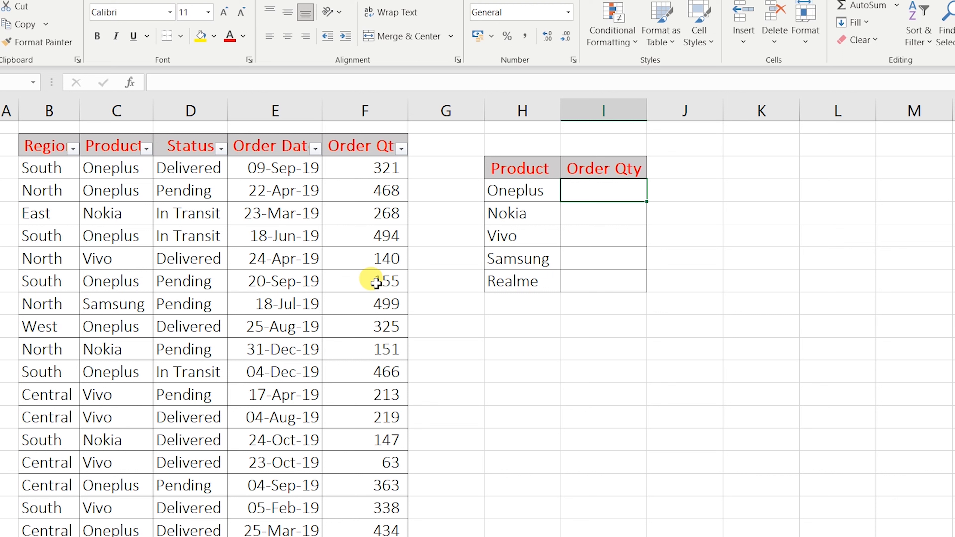
{"action": "type", "text": "=sumif"}
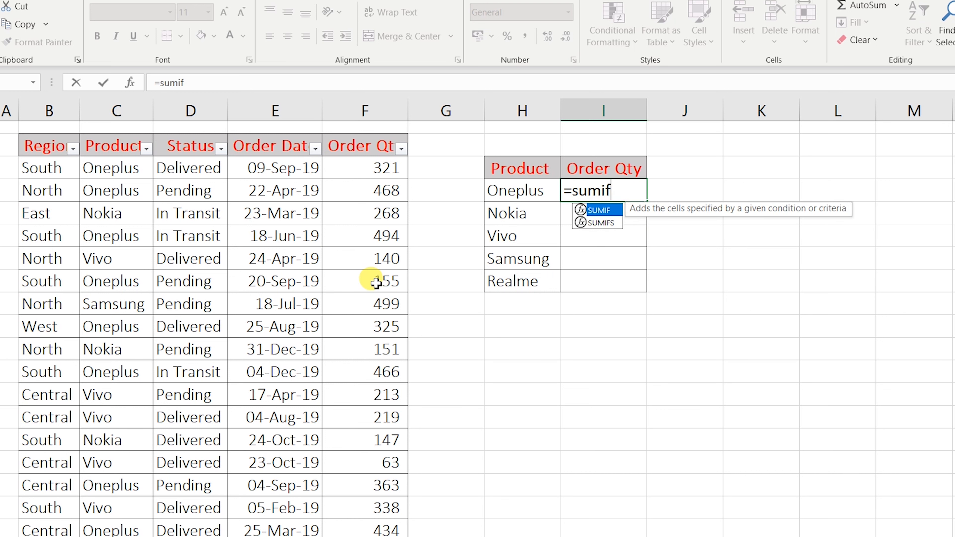
{"action": "key", "text": "Tab"}
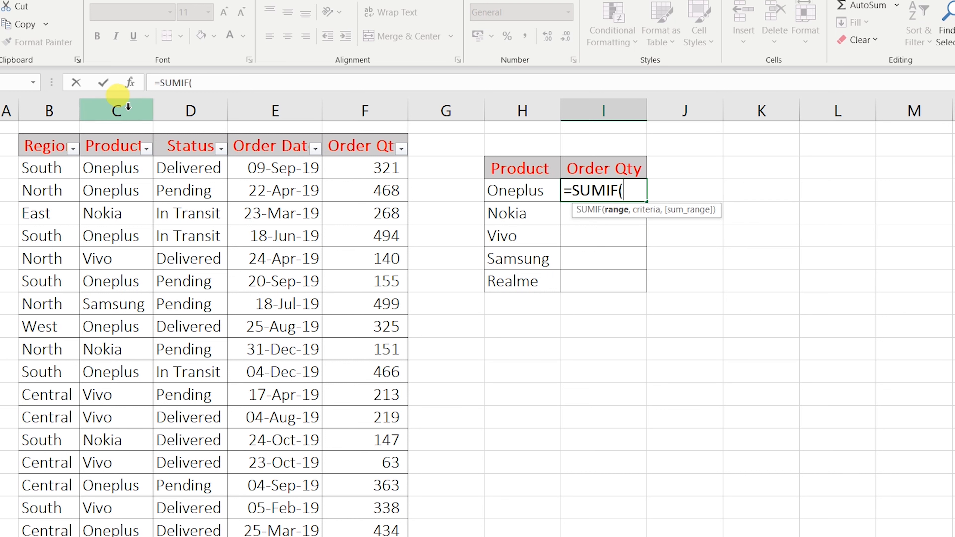
{"action": "left_click", "coordinate": [130, 82]}
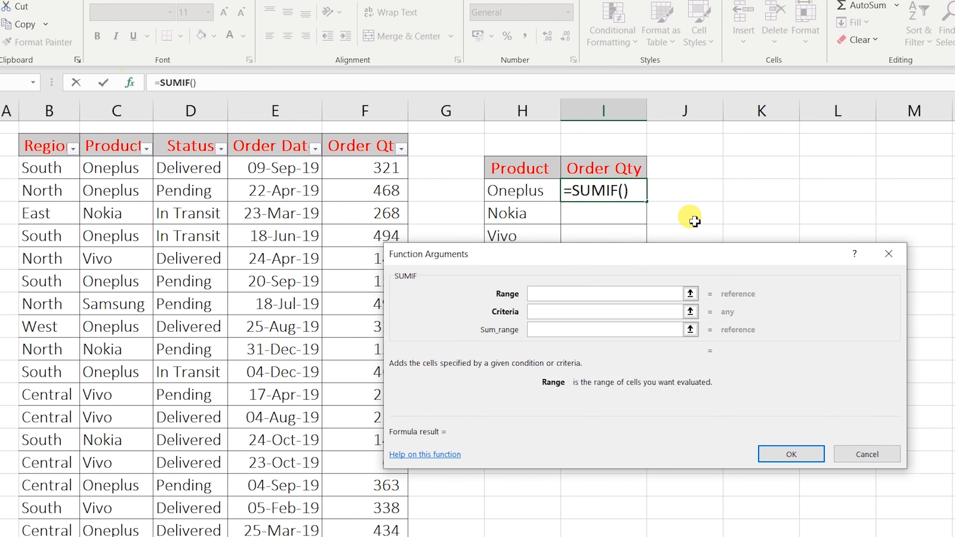
{"action": "left_click_drag", "start_coordinate": [582, 256], "coordinate": [647, 305]}
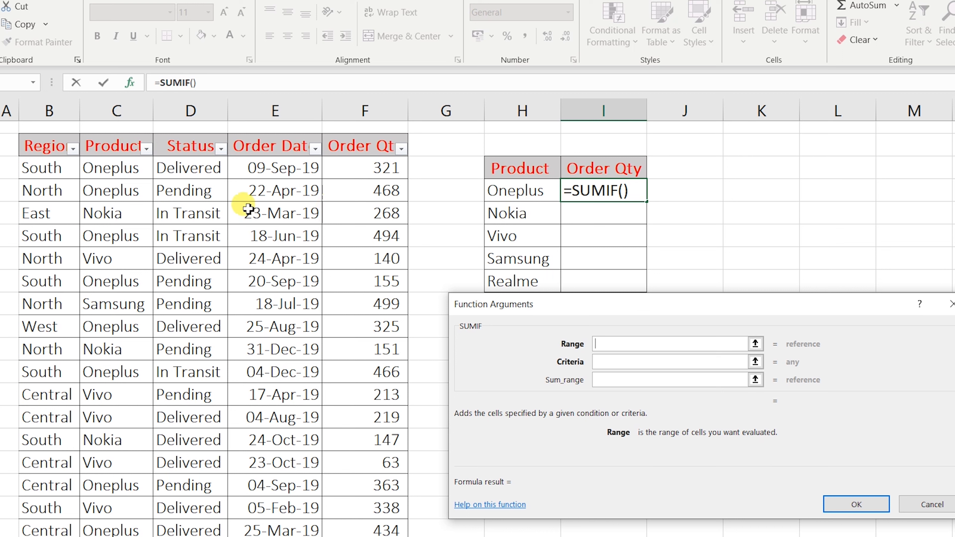
Set the SUMIF range to the absolute reference $C$3:$C$5101 and the criteria to H4.
{"action": "left_click", "coordinate": [122, 166]}
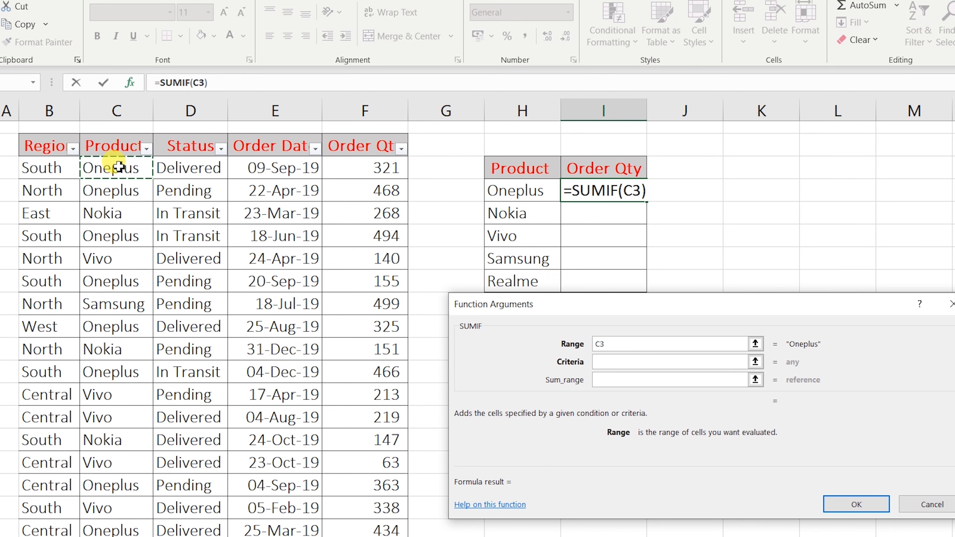
{"action": "key", "text": "End"}
{"action": "key", "text": "shift+Down"}
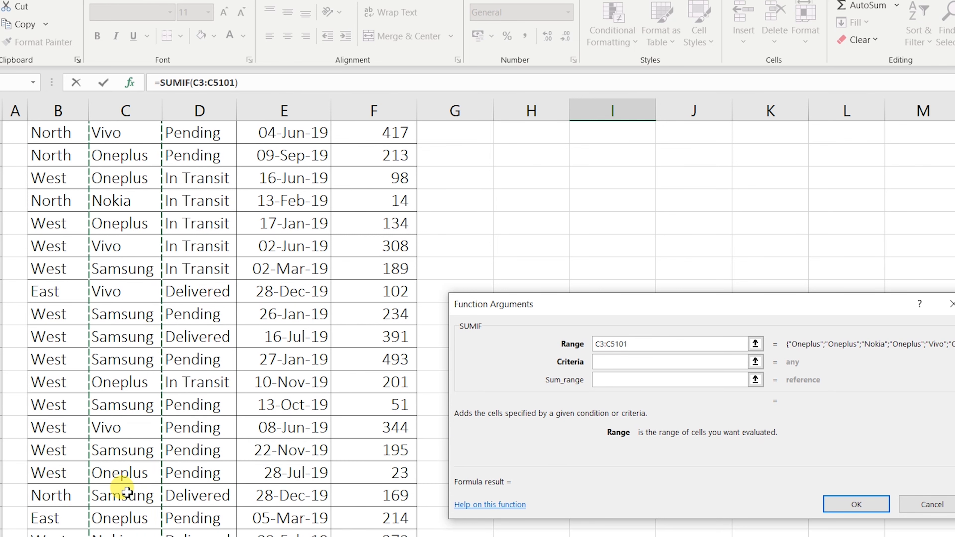
{"action": "key", "text": "F4"}
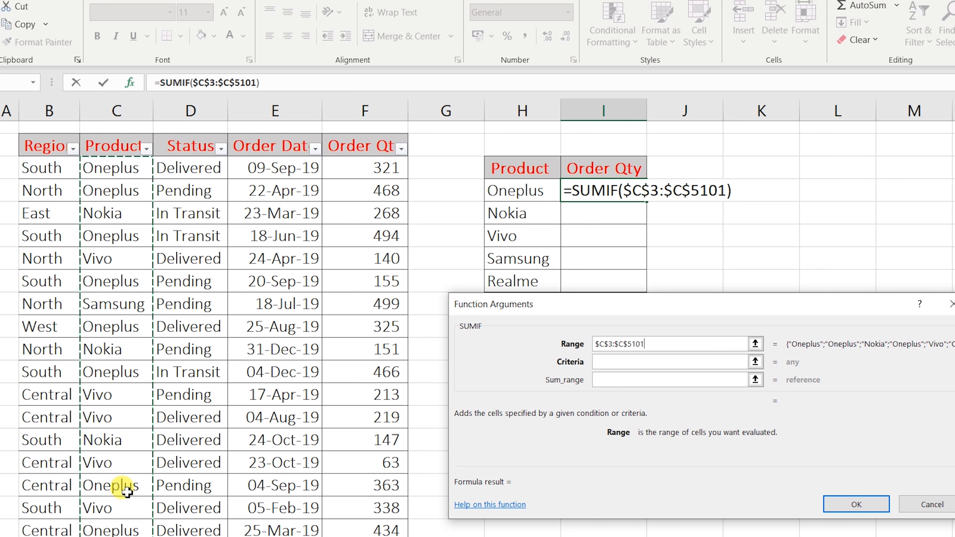
{"action": "left_click", "coordinate": [647, 359]}
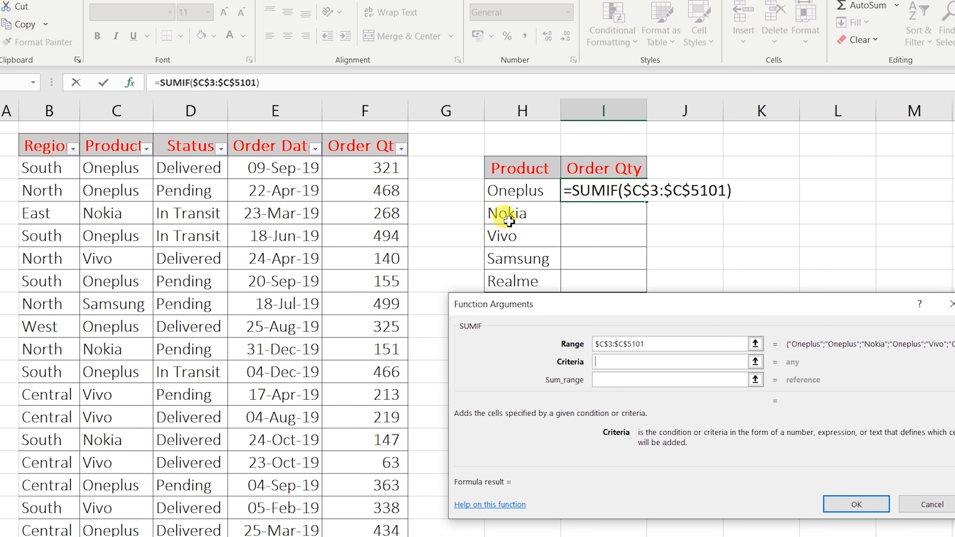
{"action": "left_click", "coordinate": [507, 193]}
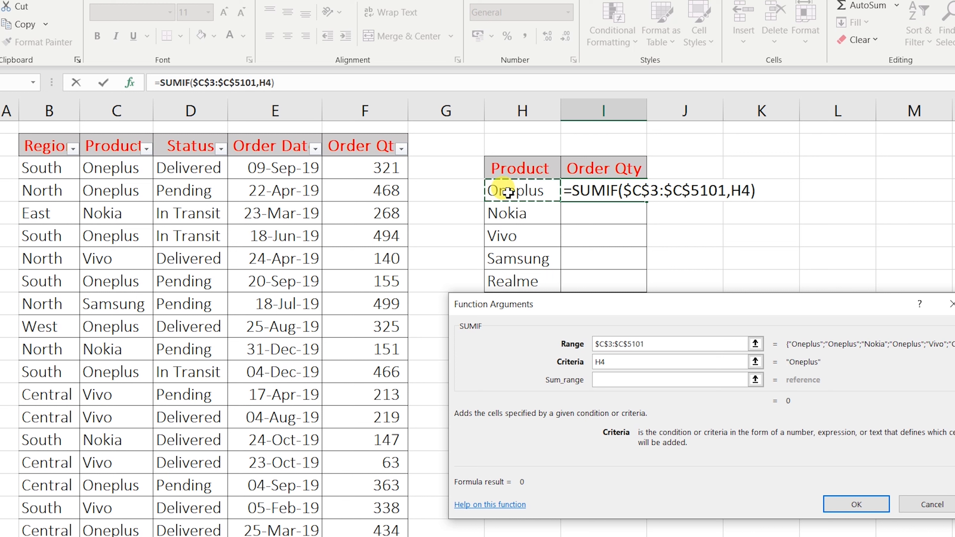
Complete the SUMIF formula in I4 with the sum range $F$3:$F$5101 and fill it down through I8.
{"action": "left_click", "coordinate": [638, 379]}
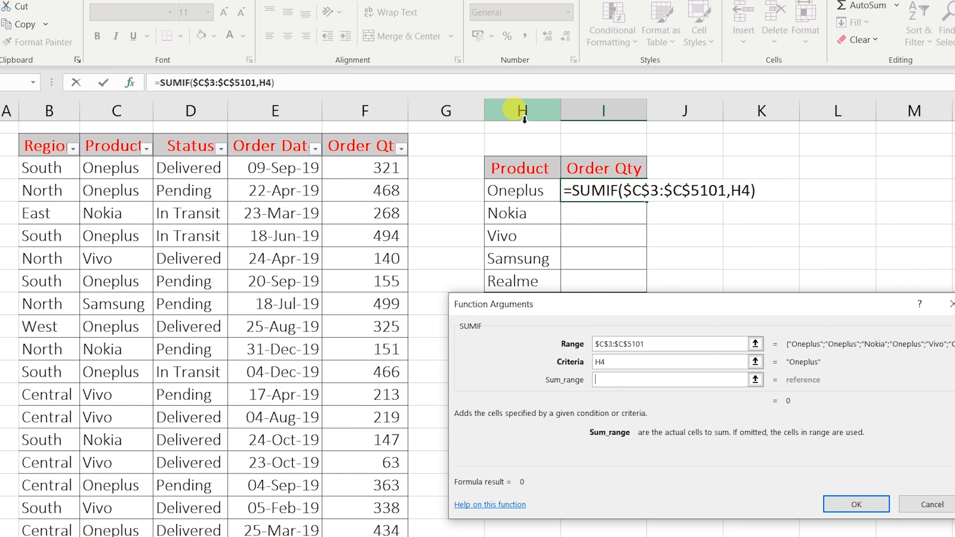
{"action": "left_click", "coordinate": [382, 168]}
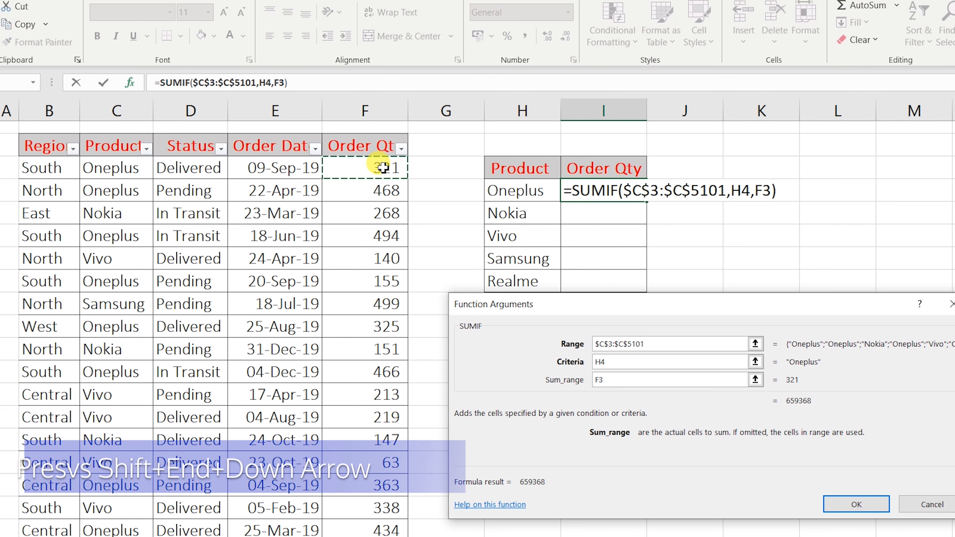
{"action": "key", "text": "shift+End"}
{"action": "key", "text": "shift+Down"}
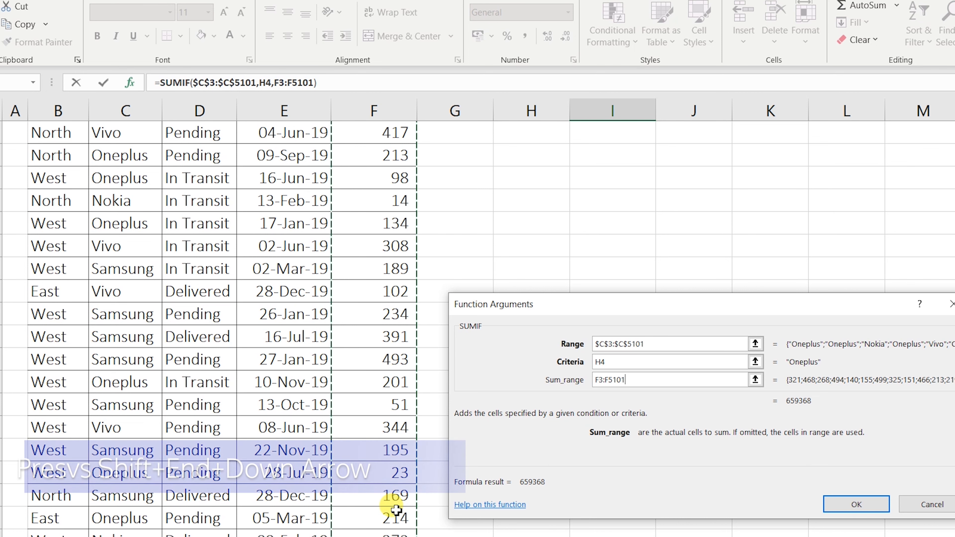
{"action": "key", "text": "F4"}
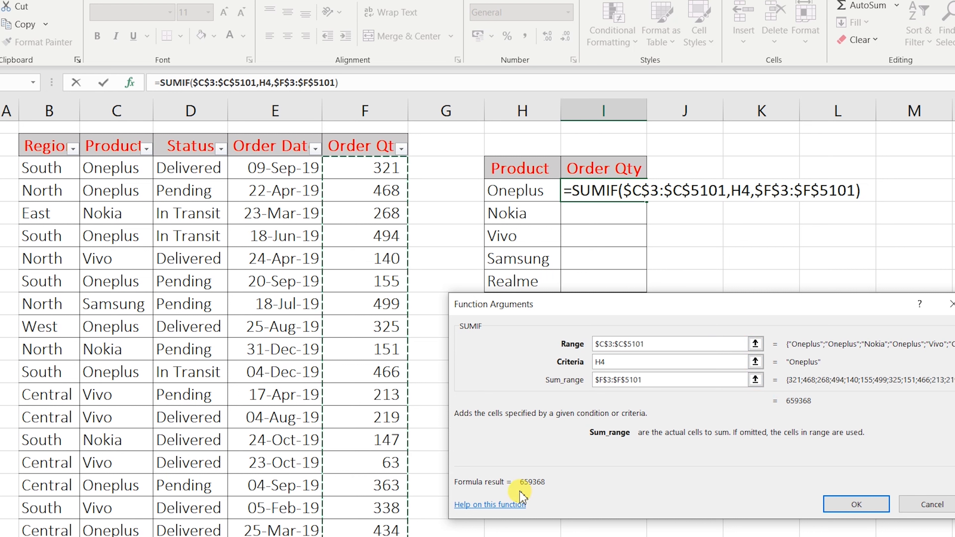
{"action": "left_click", "coordinate": [839, 506]}
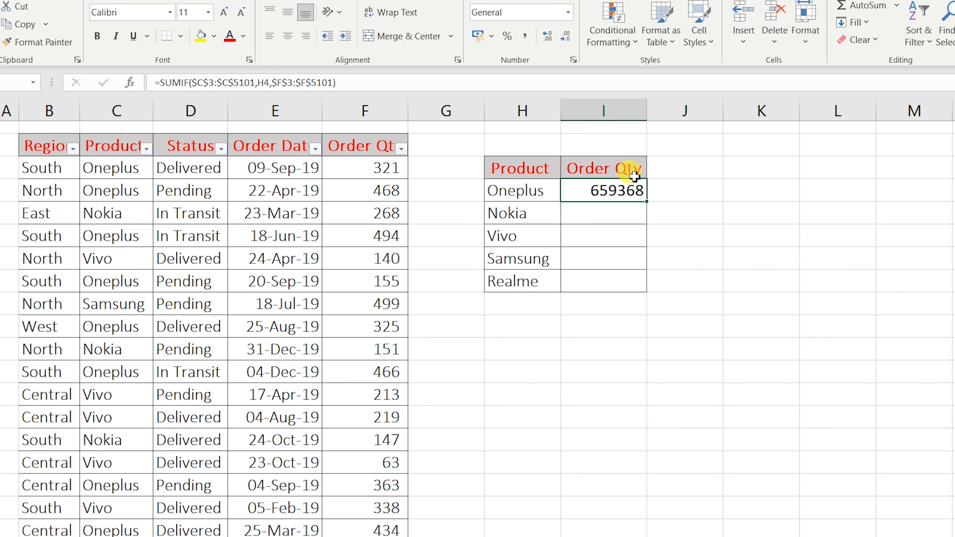
{"action": "left_click_drag", "start_coordinate": [646, 201], "coordinate": [642, 288]}
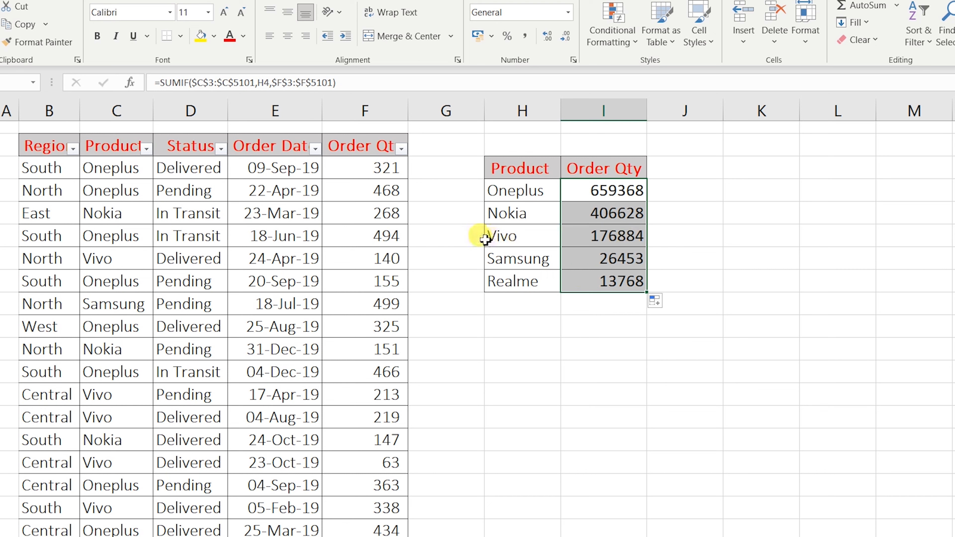
Test the criteria match by shortening the product name in H6 to Viv and inspect the SUMIF formula in I6.
{"action": "left_click", "coordinate": [508, 237]}
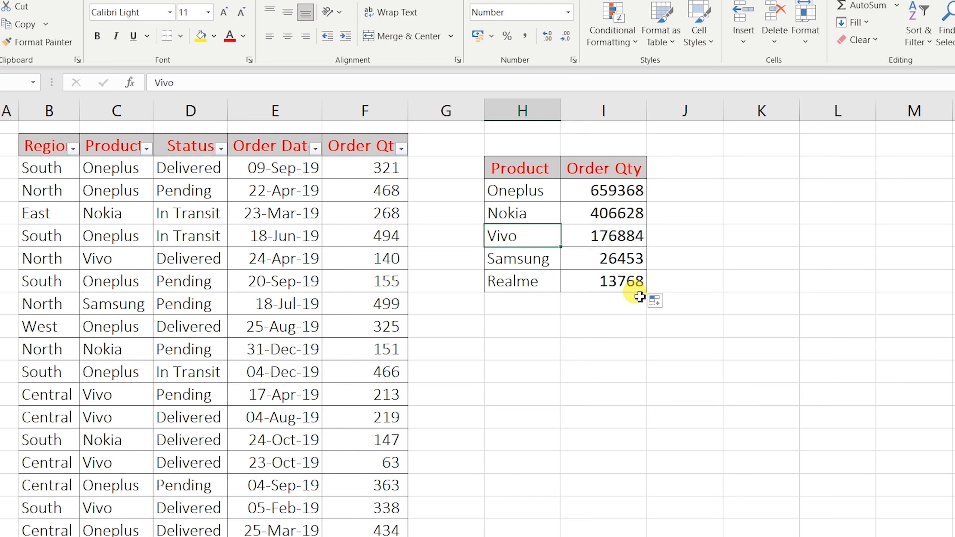
{"action": "double_click", "coordinate": [526, 235]}
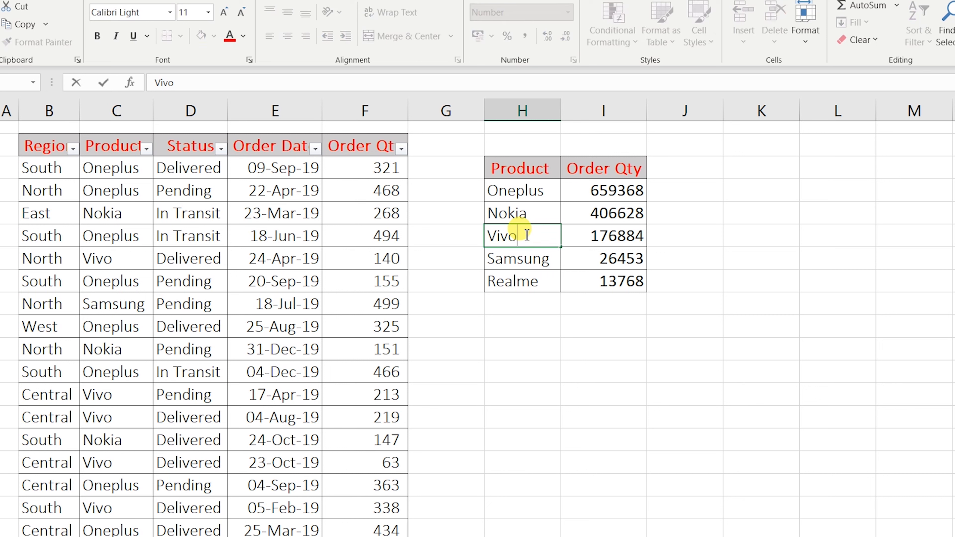
{"action": "key", "text": "BackSpace"}
{"action": "key", "text": "Return"}
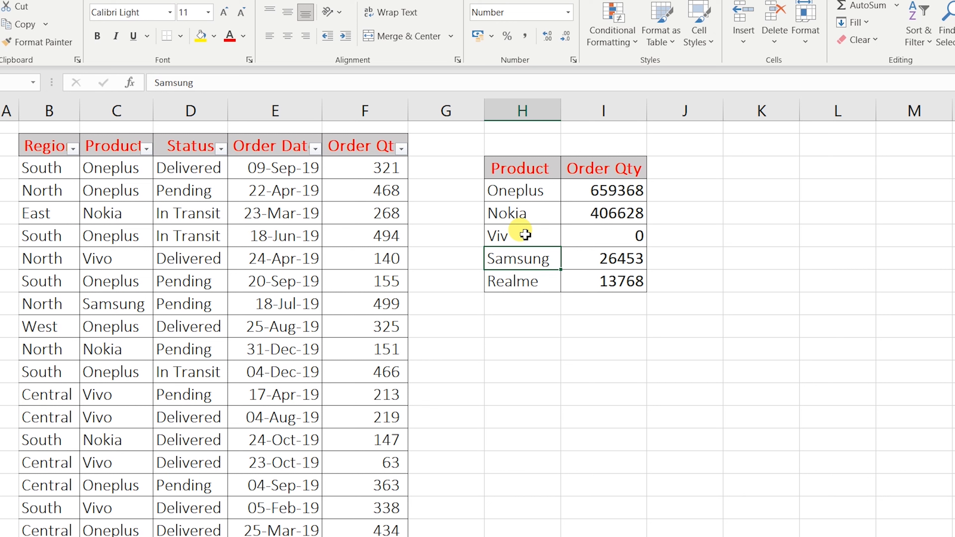
{"action": "left_click", "coordinate": [604, 234]}
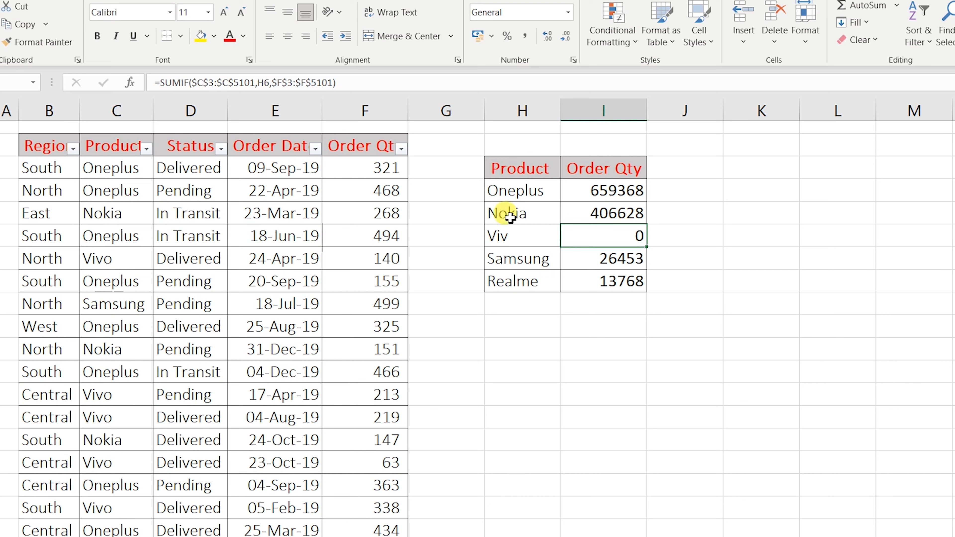
Restore the product name in H6 to Vivo.
{"action": "double_click", "coordinate": [525, 227]}
{"action": "type", "text": "i"}
{"action": "key", "text": "BackSpace"}
{"action": "type", "text": "o"}
{"action": "key", "text": "ctrl+Return"}
{"action": "key", "text": "Return"}
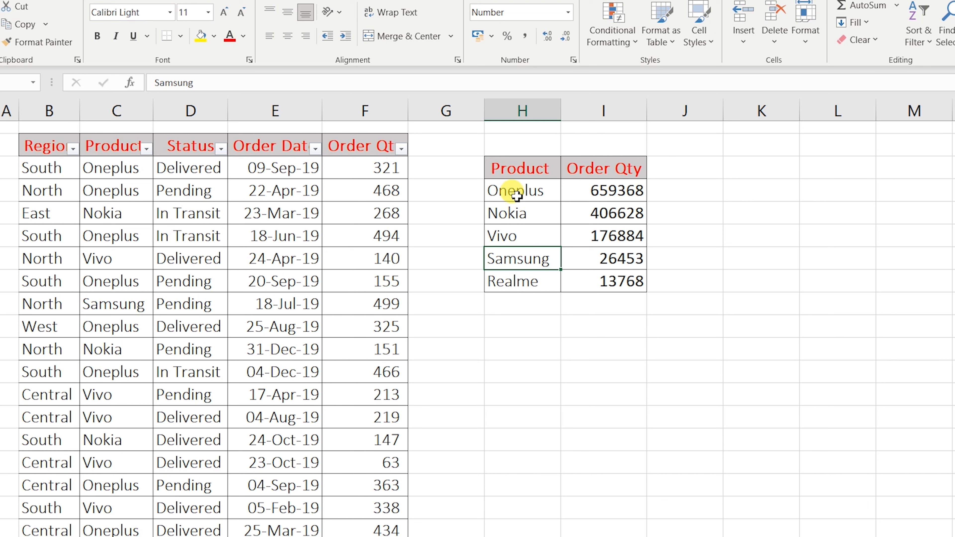
{"action": "left_click_drag", "start_coordinate": [517, 195], "coordinate": [522, 285]}
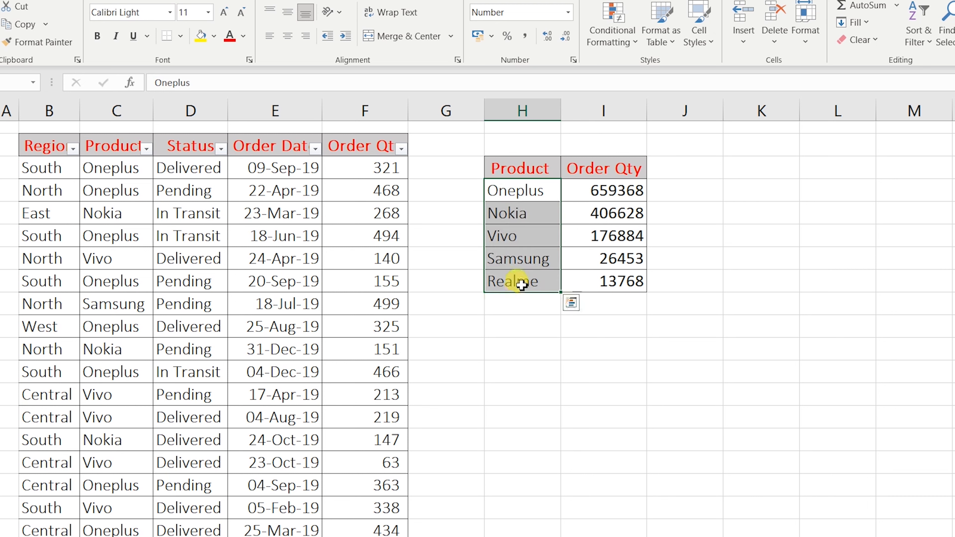
{"action": "left_click", "coordinate": [756, 274]}
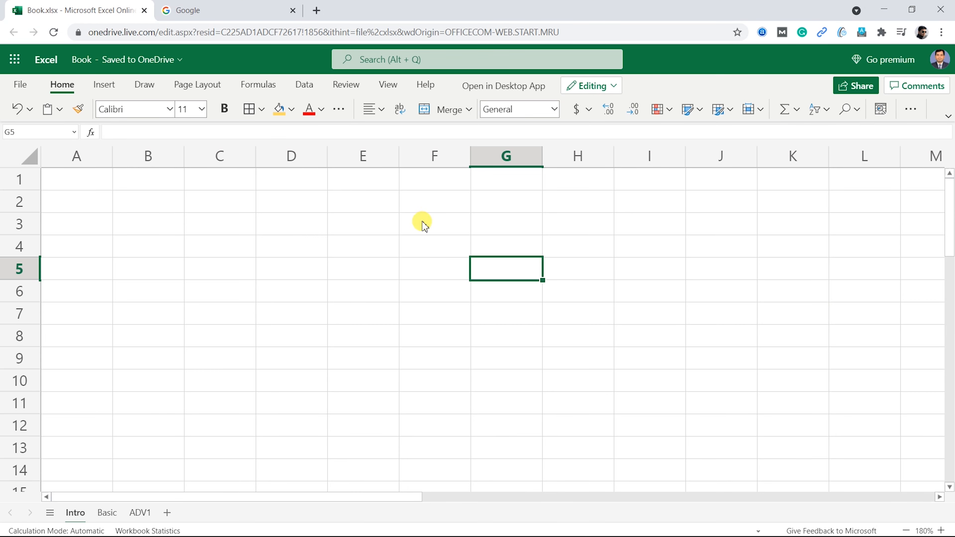
Switch to Excel for the web and enter the formula =LET(A,20,A+A) in cell E3 of the Intro sheet.
{"action": "left_click", "coordinate": [345, 234]}
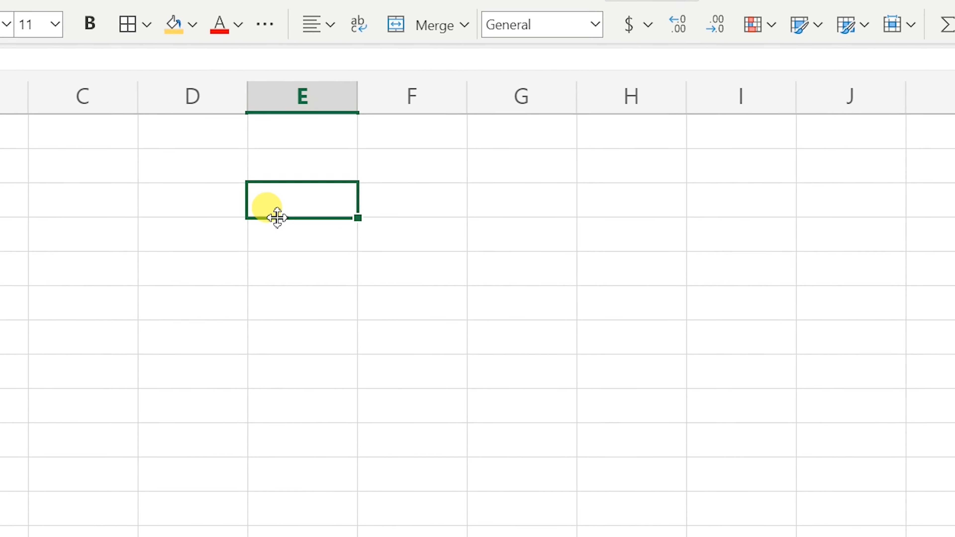
{"action": "type", "text": "=L"}
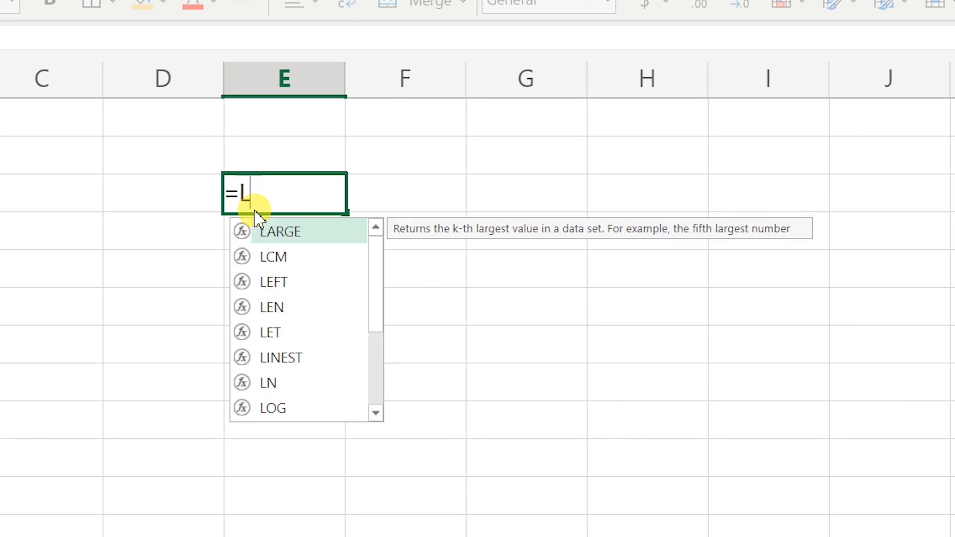
{"action": "type", "text": "ET("}
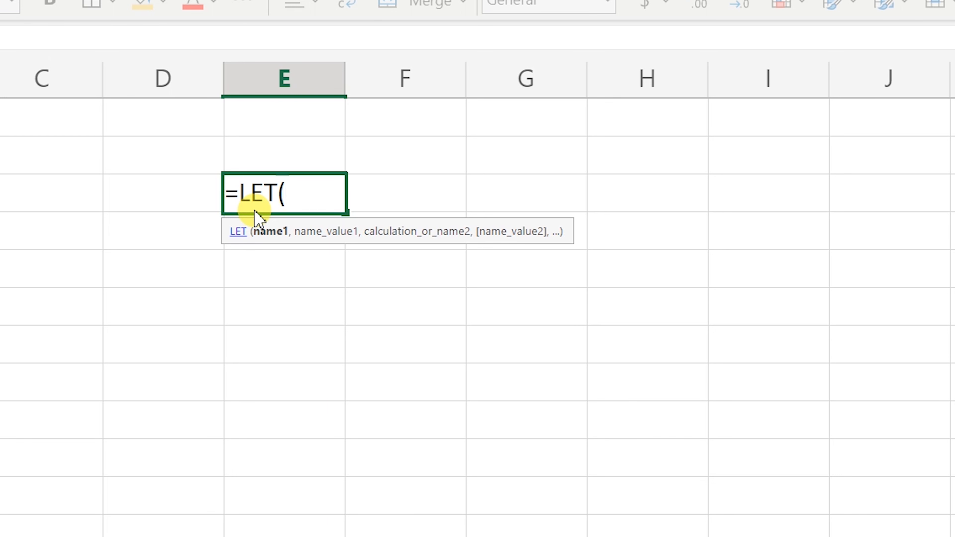
{"action": "type", "text": "a"}
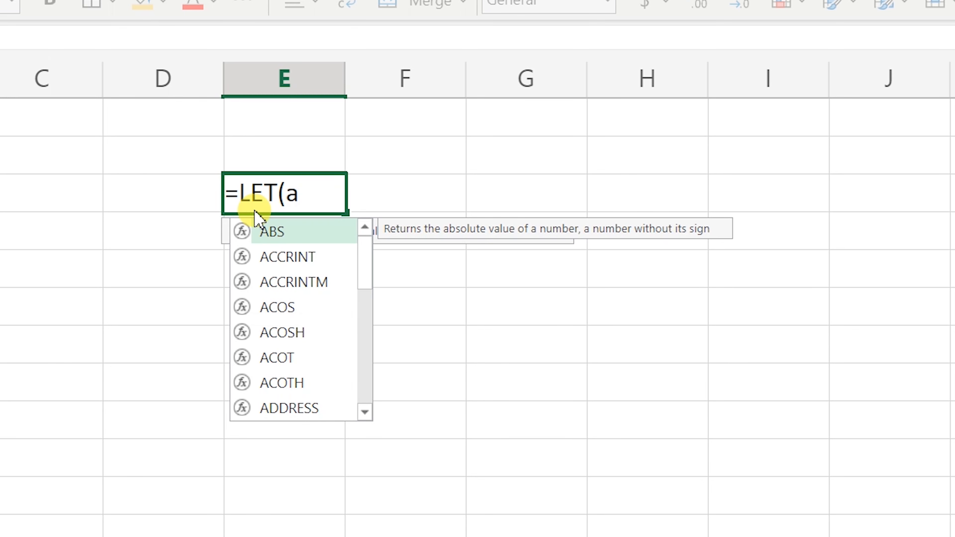
{"action": "key", "text": "BackSpace"}
{"action": "type", "text": "A,"}
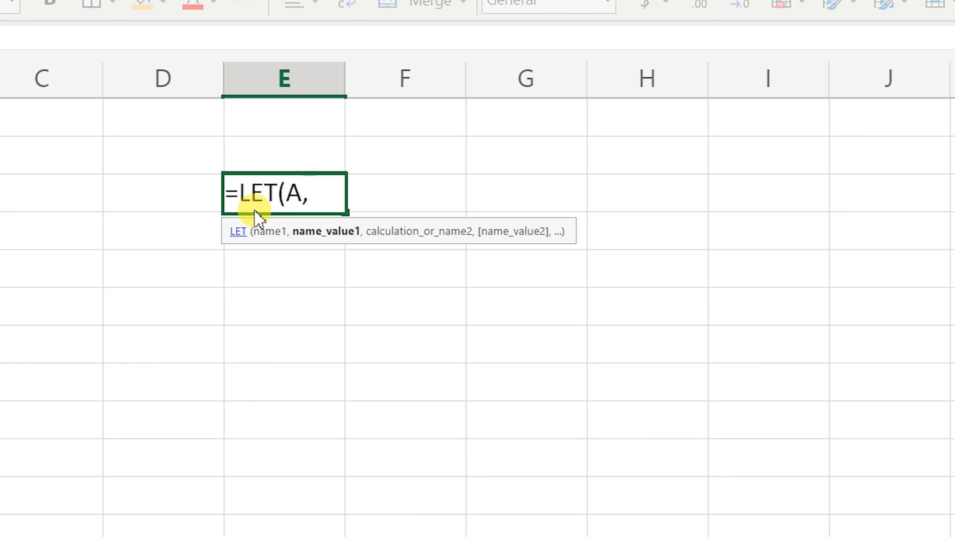
{"action": "type", "text": "20,"}
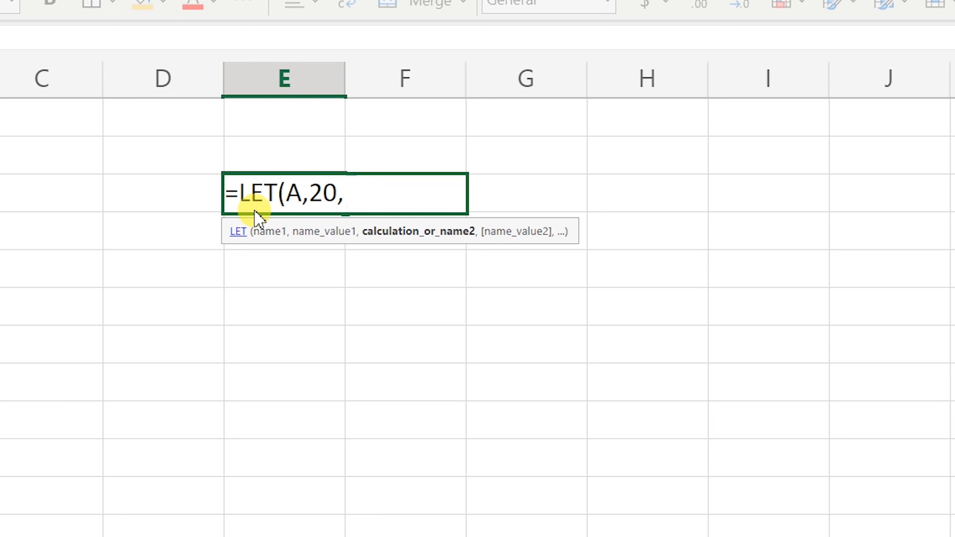
{"action": "type", "text": "A+A)"}
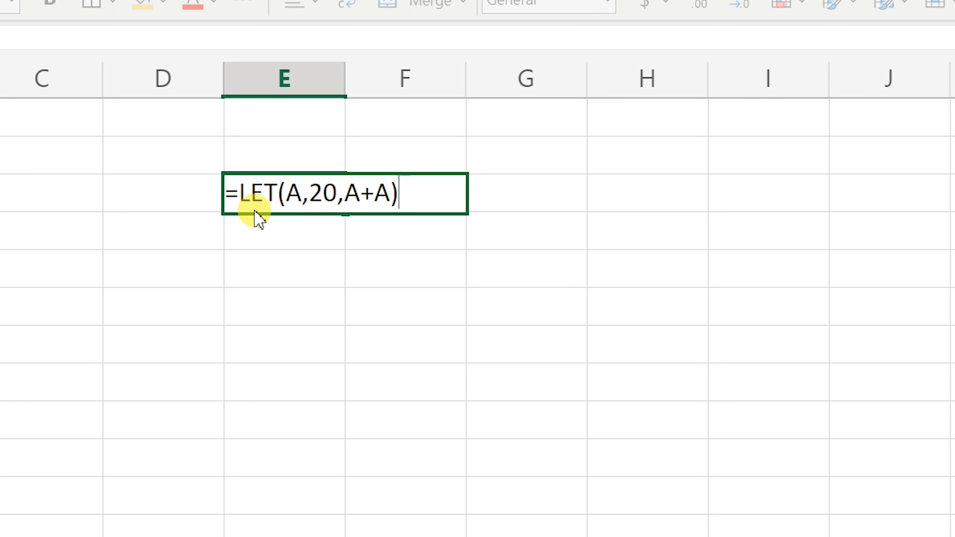
{"action": "key", "text": "Return"}
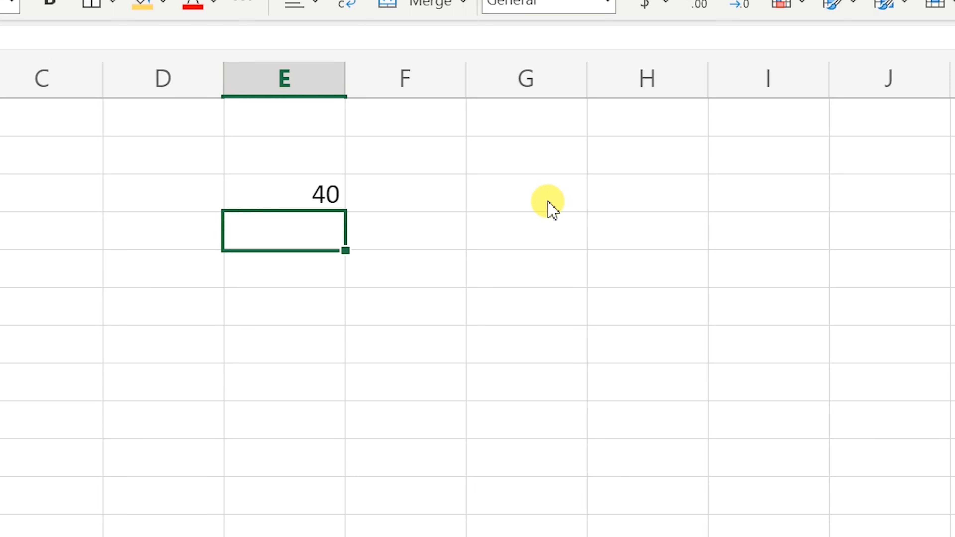
Enter the value 20 in both G3 and G4 of the Intro sheet.
{"action": "left_click", "coordinate": [537, 205]}
{"action": "type", "text": "20"}
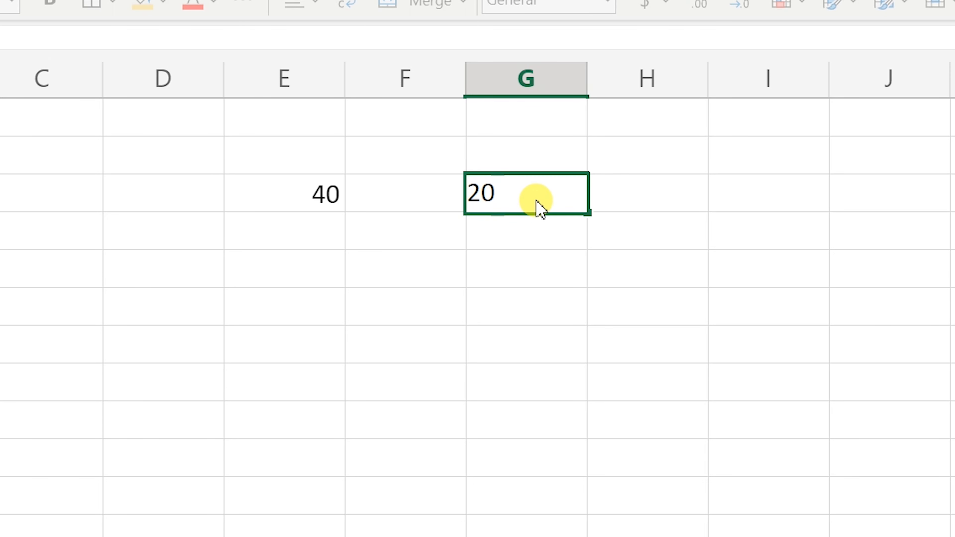
{"action": "key", "text": "Return"}
{"action": "type", "text": "20"}
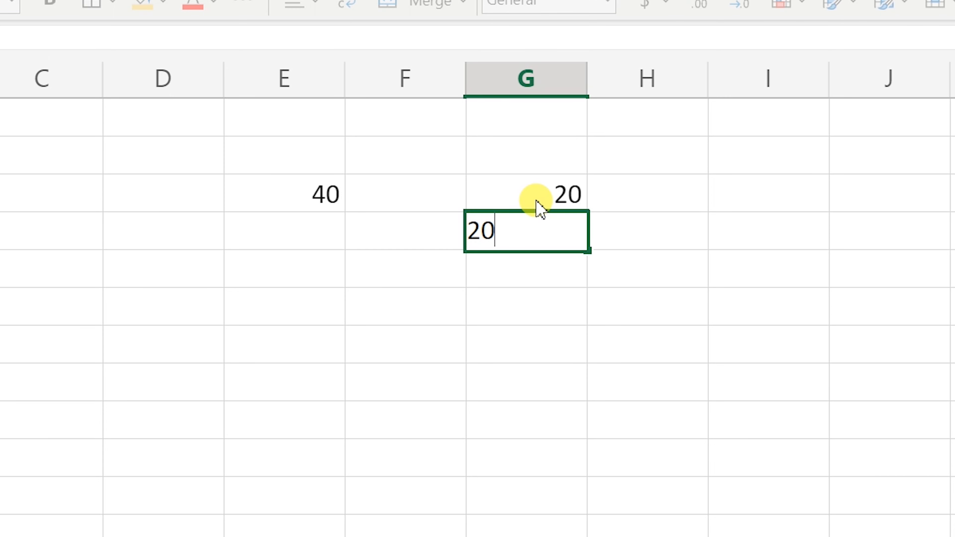
{"action": "key", "text": "Return"}
Add the two values in cell G5 with the formula =SUM(G3,G4).
{"action": "type", "text": "="}
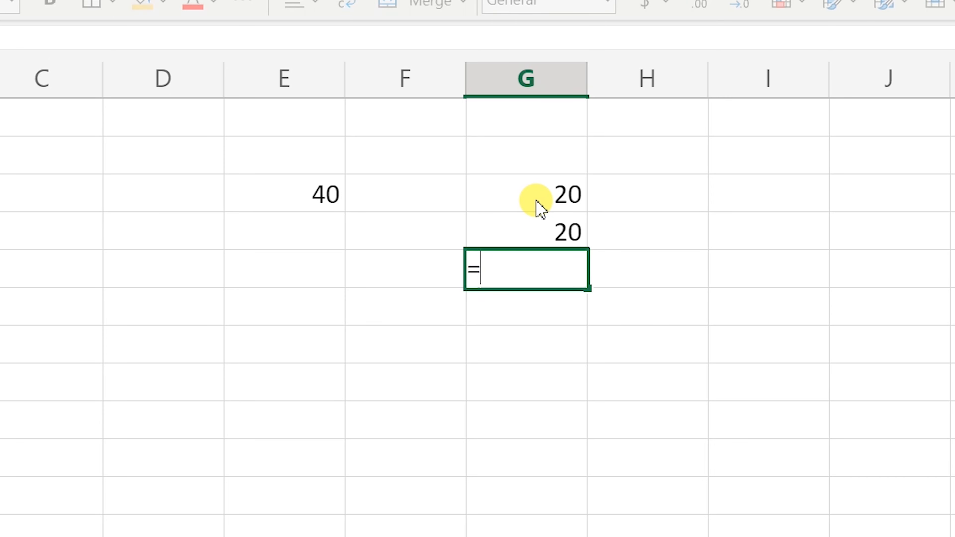
{"action": "type", "text": "SUM("}
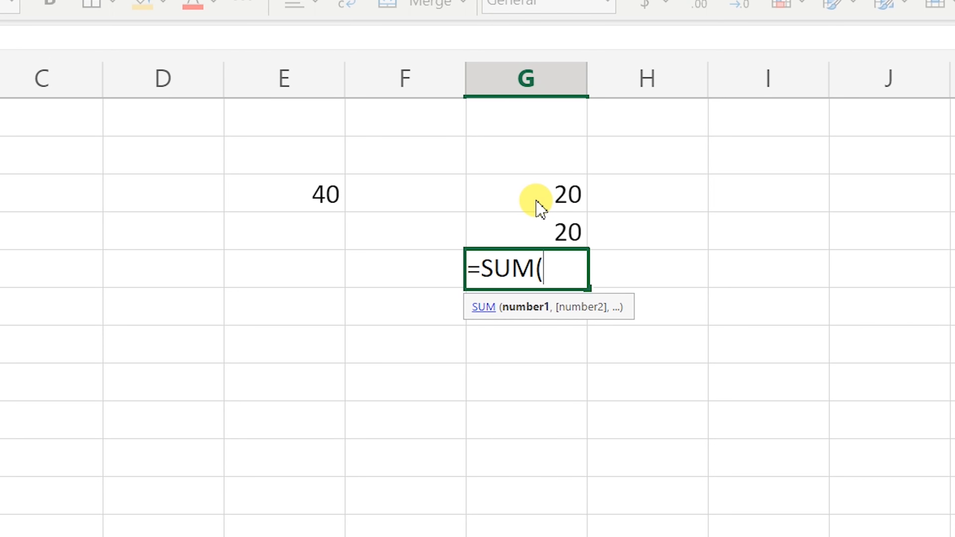
{"action": "left_click", "coordinate": [536, 192]}
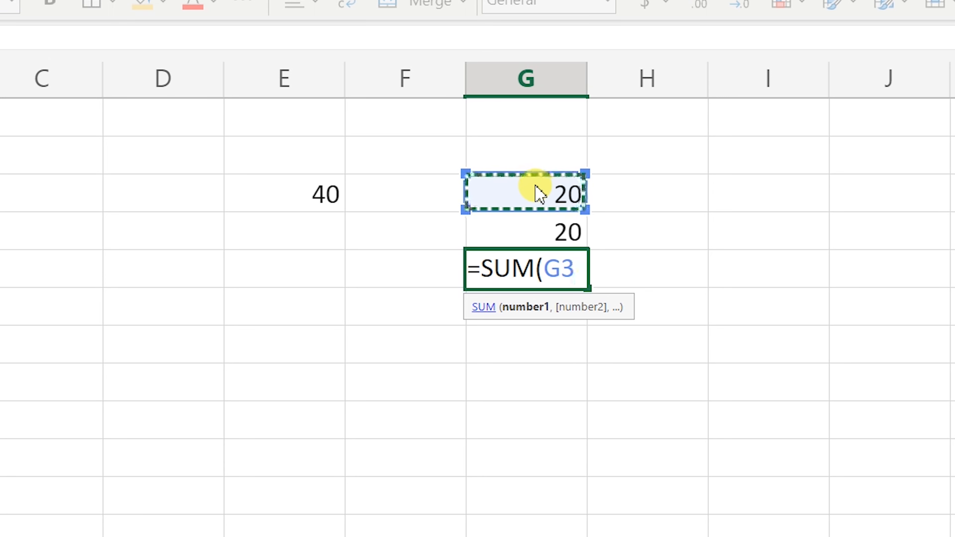
{"action": "type", "text": ","}
{"action": "left_click", "coordinate": [541, 230]}
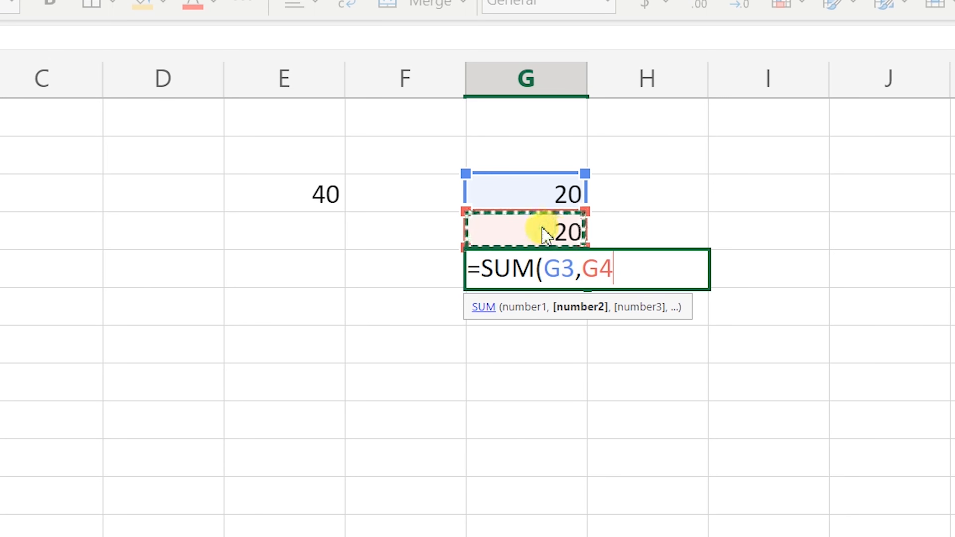
{"action": "type", "text": ")"}
{"action": "key", "text": "Return"}
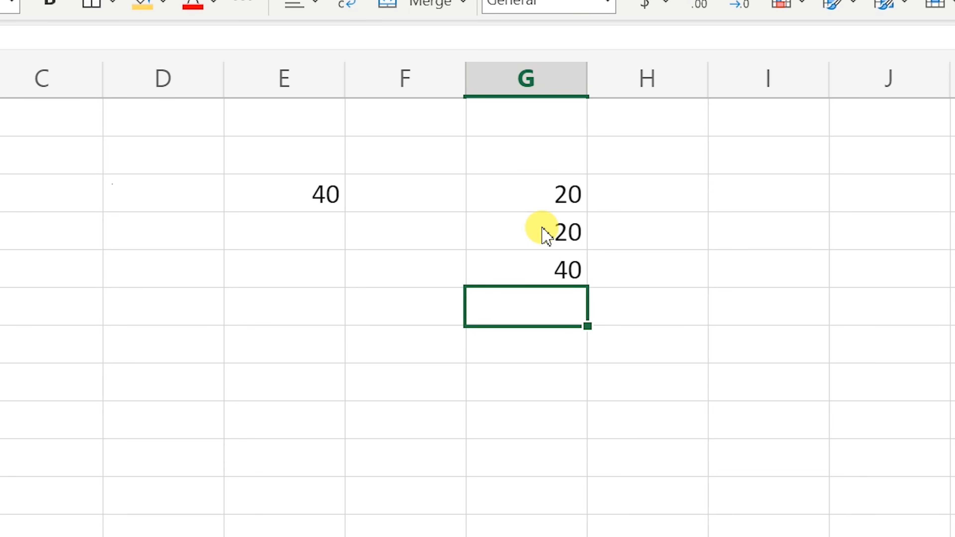
Compare the SUM result in G5 with E3 and inspect the LET formula in E3.
{"action": "left_click", "coordinate": [550, 272]}
{"action": "left_click", "coordinate": [302, 193]}
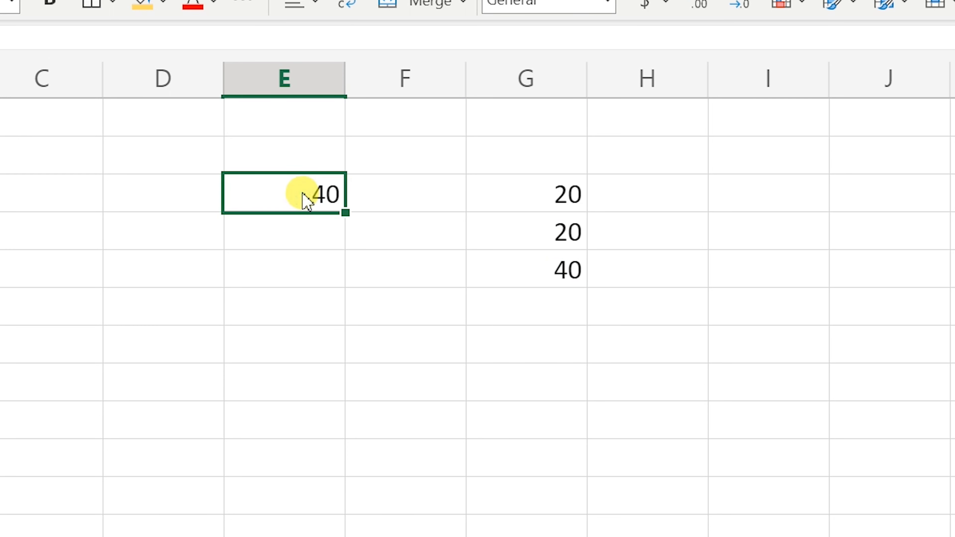
{"action": "double_click", "coordinate": [306, 199]}
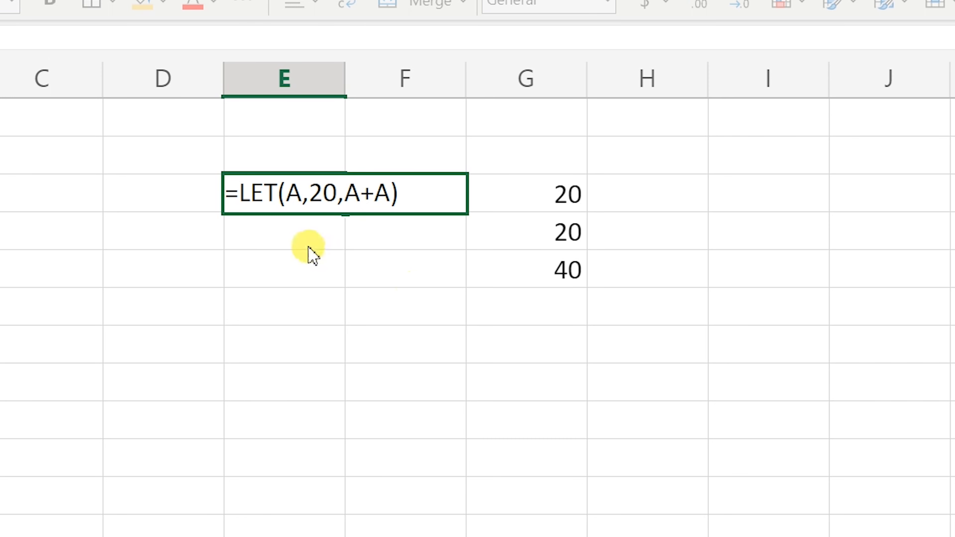
{"action": "key", "text": "Return"}
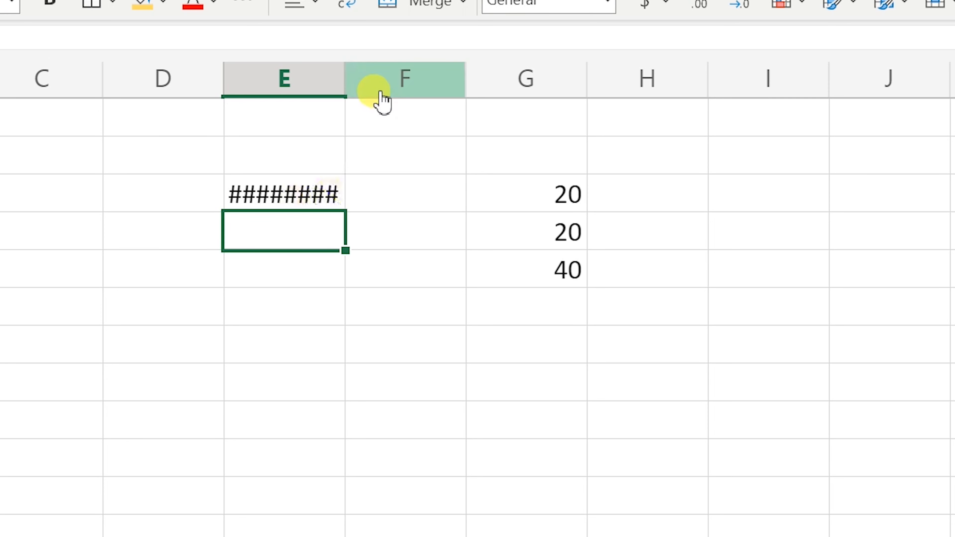
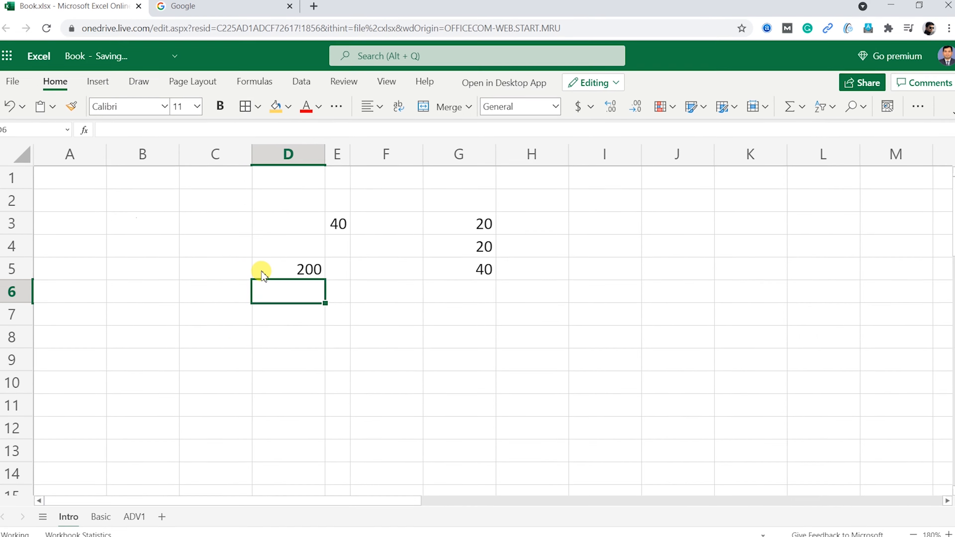
On the Basic sheet, clear the existing average calculations from B10:D11 below the Cold Drink Sale table.
{"action": "left_click", "coordinate": [97, 514]}
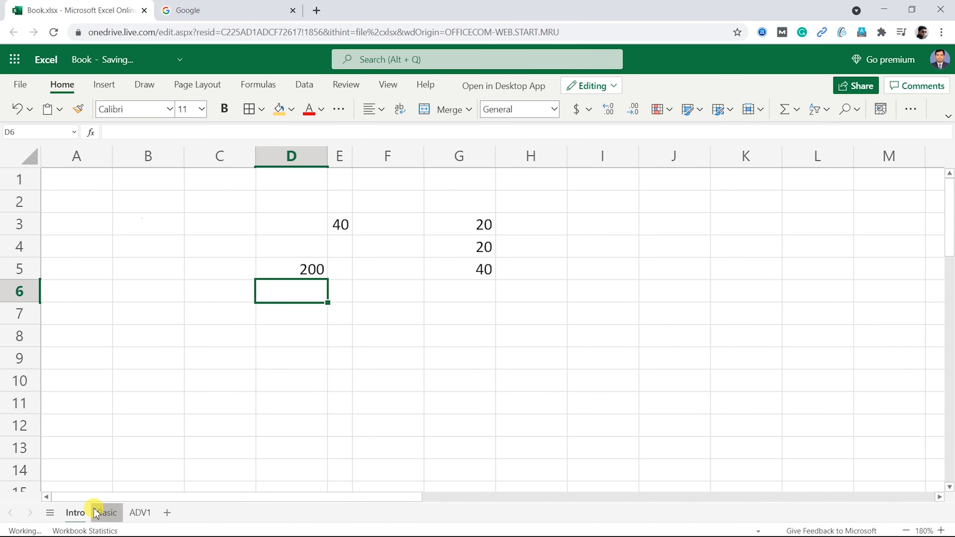
{"action": "left_click", "coordinate": [223, 300]}
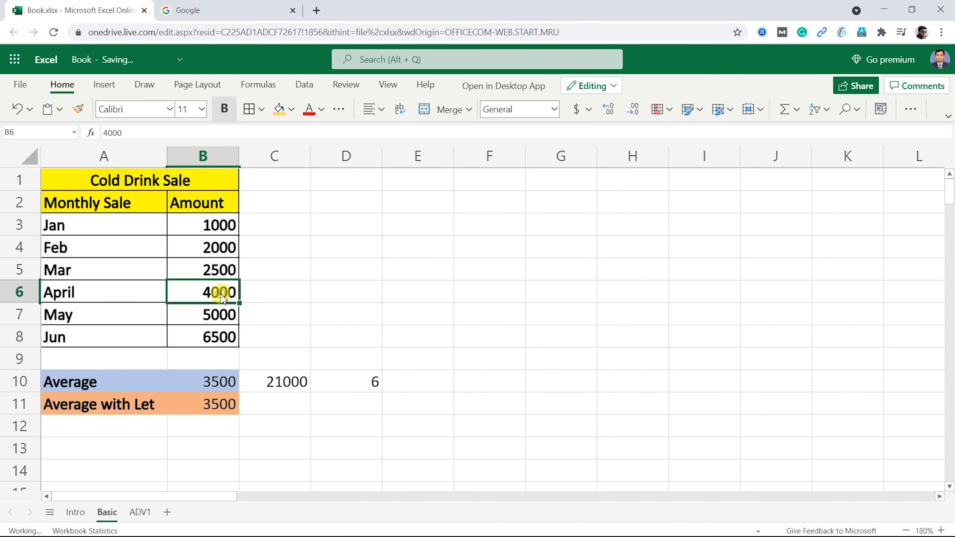
{"action": "left_click", "coordinate": [146, 177]}
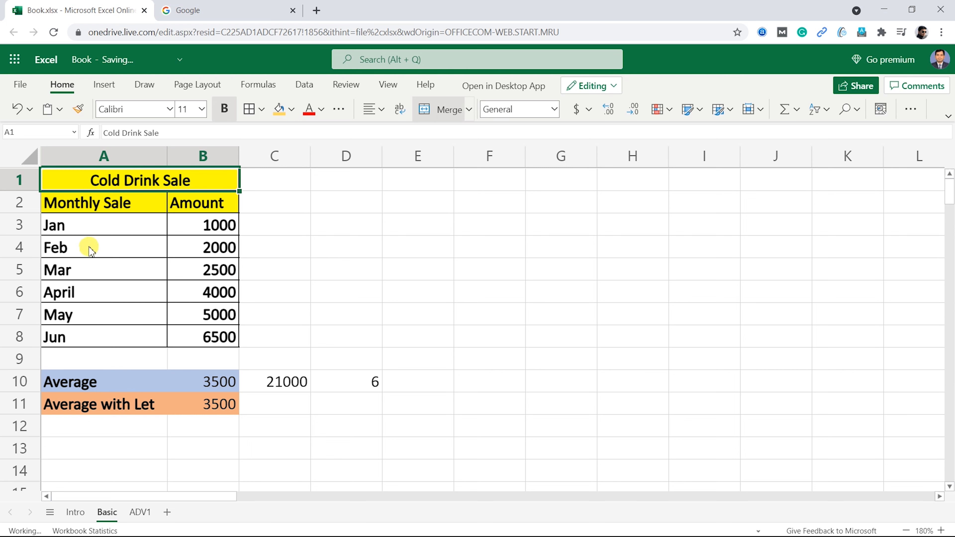
{"action": "left_click", "coordinate": [190, 230]}
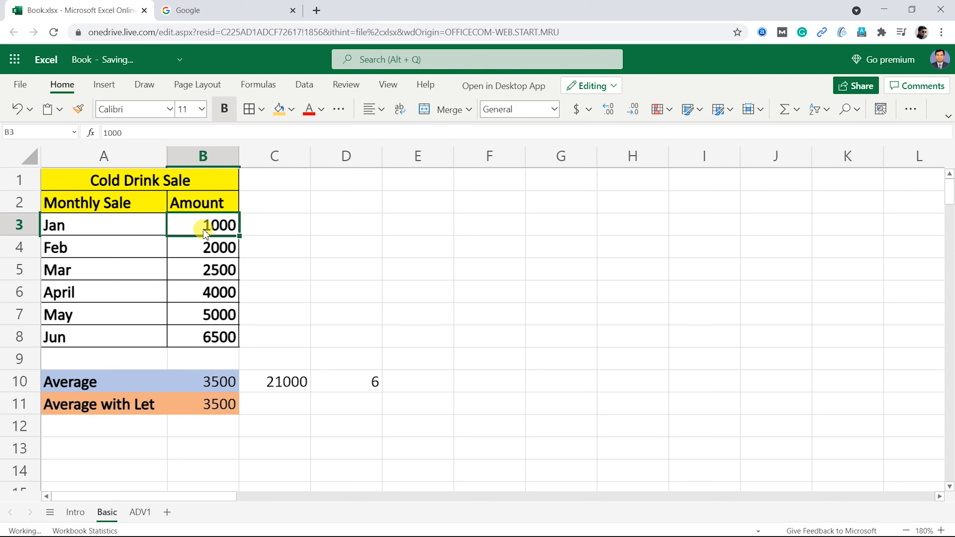
{"action": "left_click_drag", "start_coordinate": [209, 381], "coordinate": [355, 411]}
{"action": "key", "text": "Delete"}
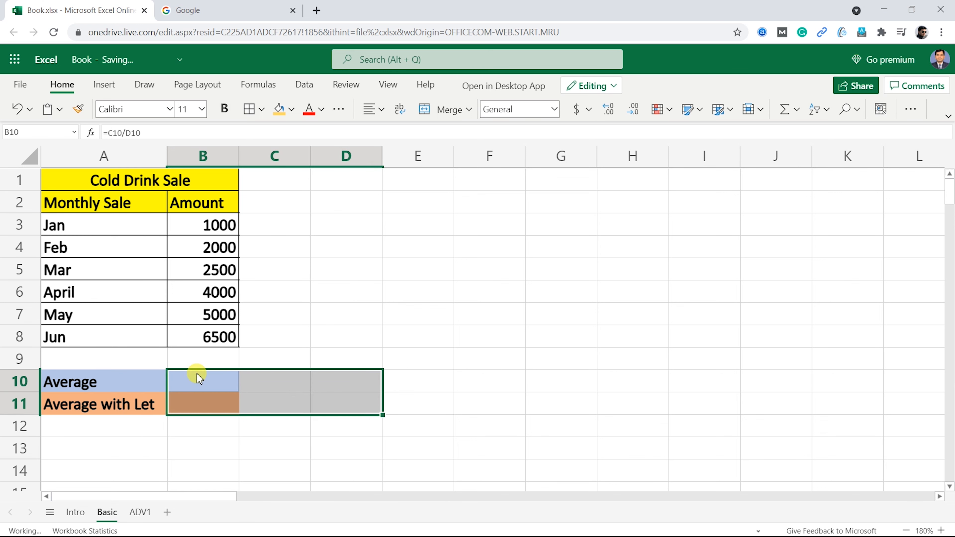
{"action": "left_click", "coordinate": [298, 339]}
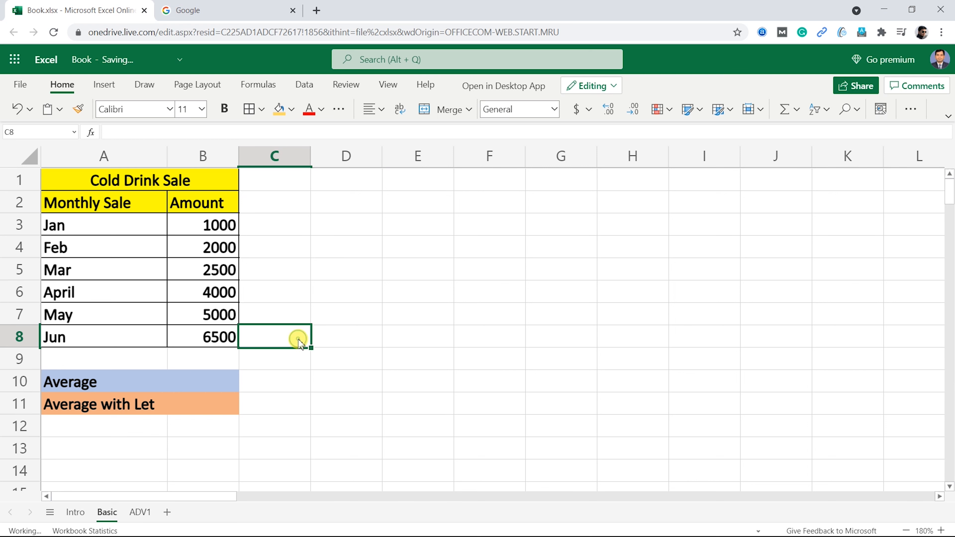
Total the monthly sale amounts in cell C10 with the formula =SUM(B3:B8).
{"action": "left_click", "coordinate": [224, 383]}
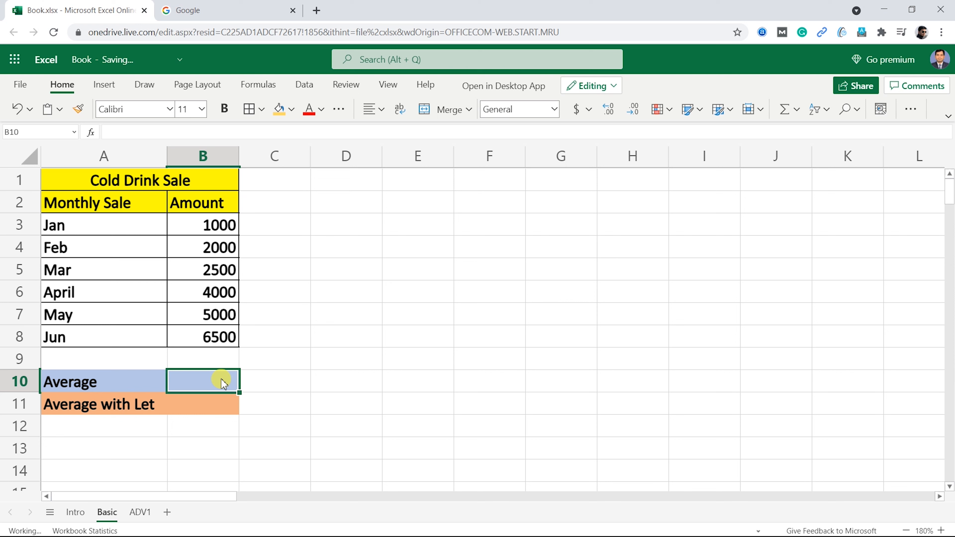
{"action": "key", "text": "ctrl+Home"}
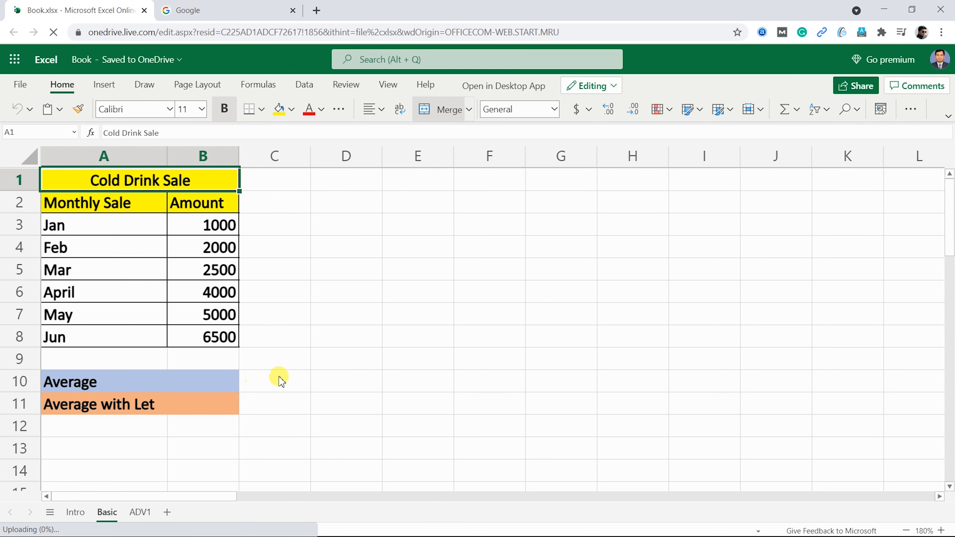
{"action": "left_click", "coordinate": [298, 382]}
{"action": "type", "text": "="}
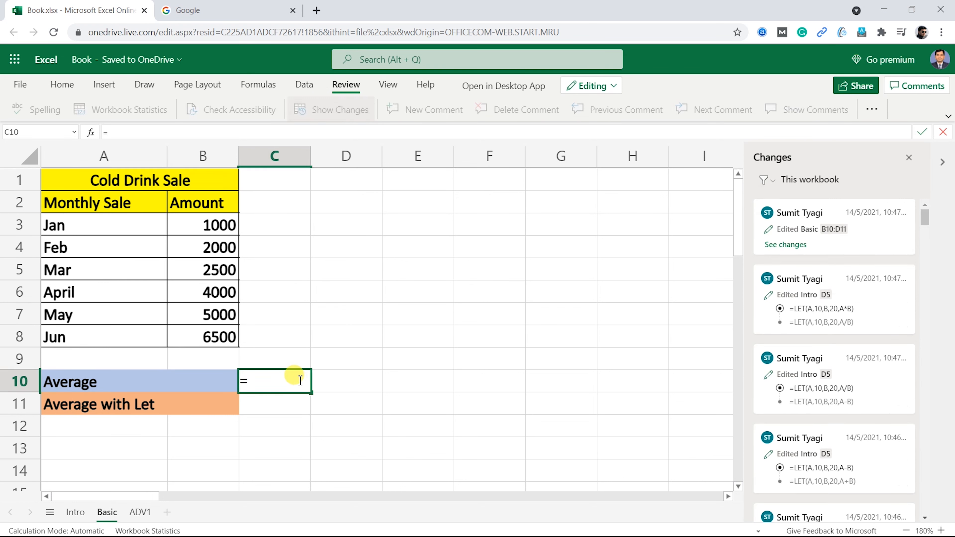
{"action": "type", "text": "SUM"}
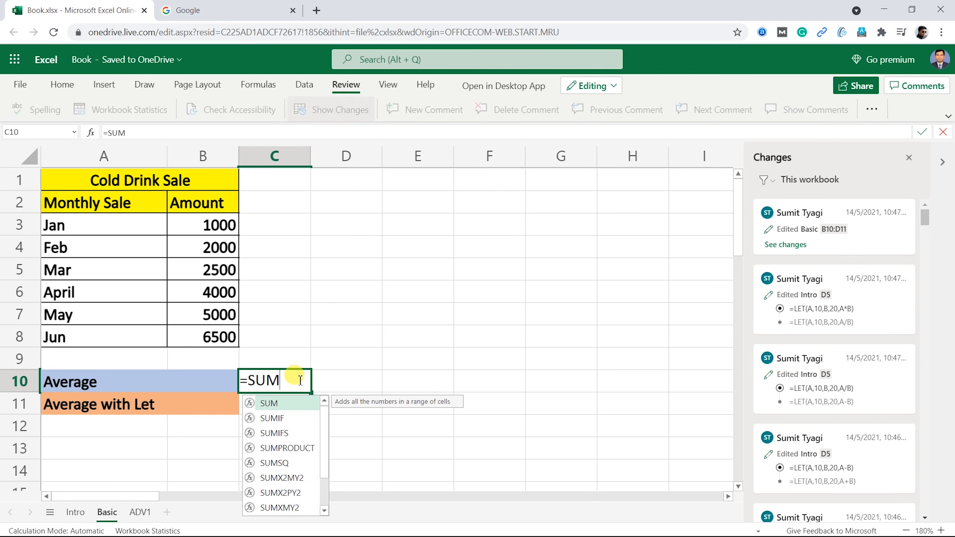
{"action": "type", "text": "("}
{"action": "left_click", "coordinate": [202, 217]}
{"action": "left_click_drag", "start_coordinate": [202, 217], "coordinate": [215, 339]}
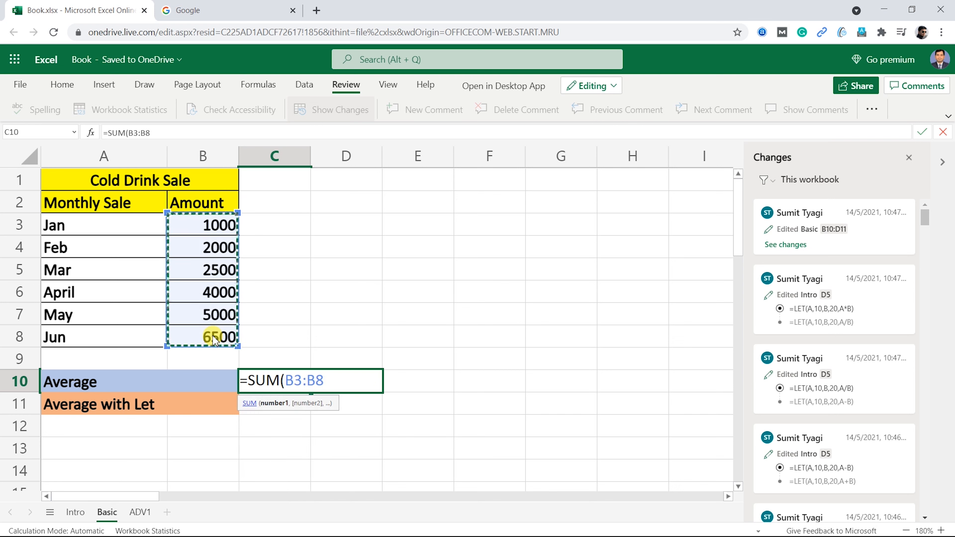
{"action": "type", "text": ")"}
{"action": "key", "text": "Return"}
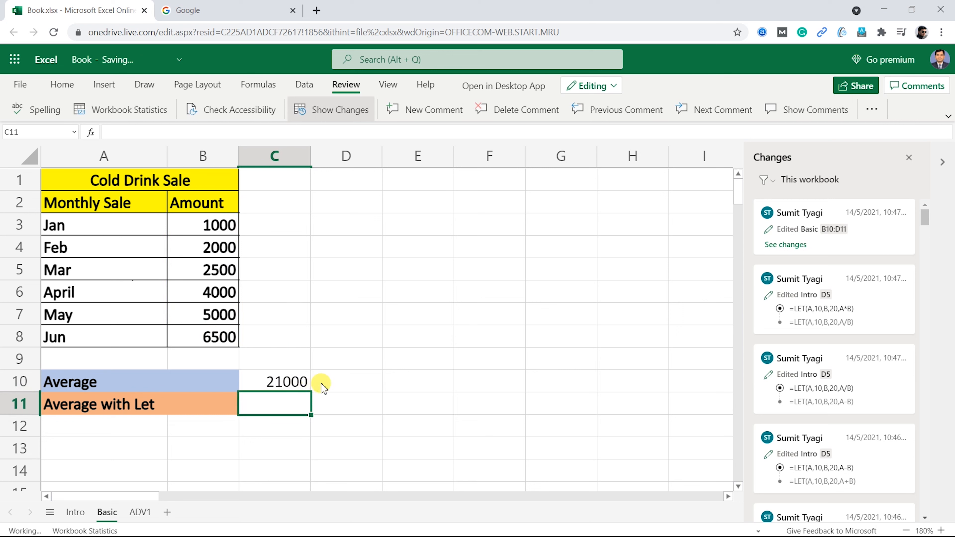
Count the monthly sale amounts in cell D10 with a COUNT formula over B3:B8.
{"action": "left_click", "coordinate": [336, 383]}
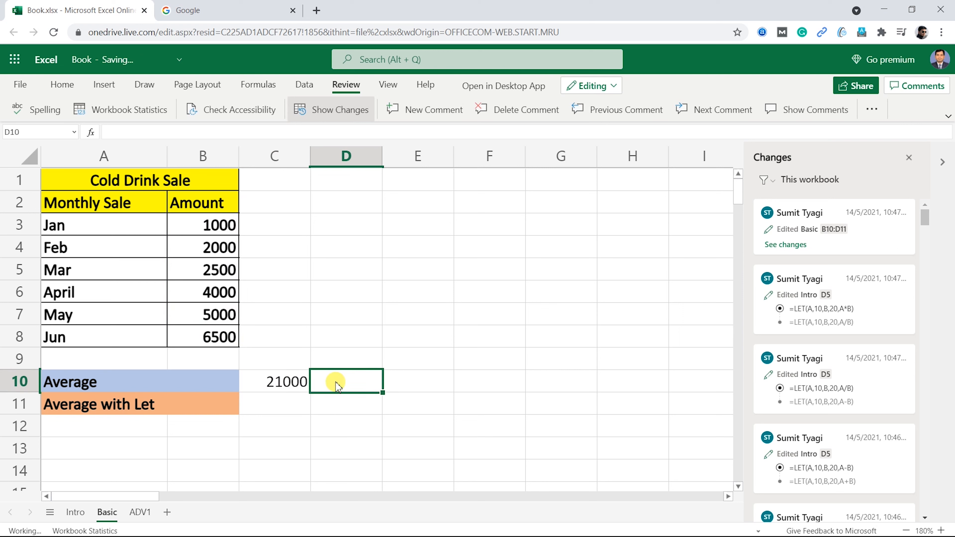
{"action": "type", "text": "=CU"}
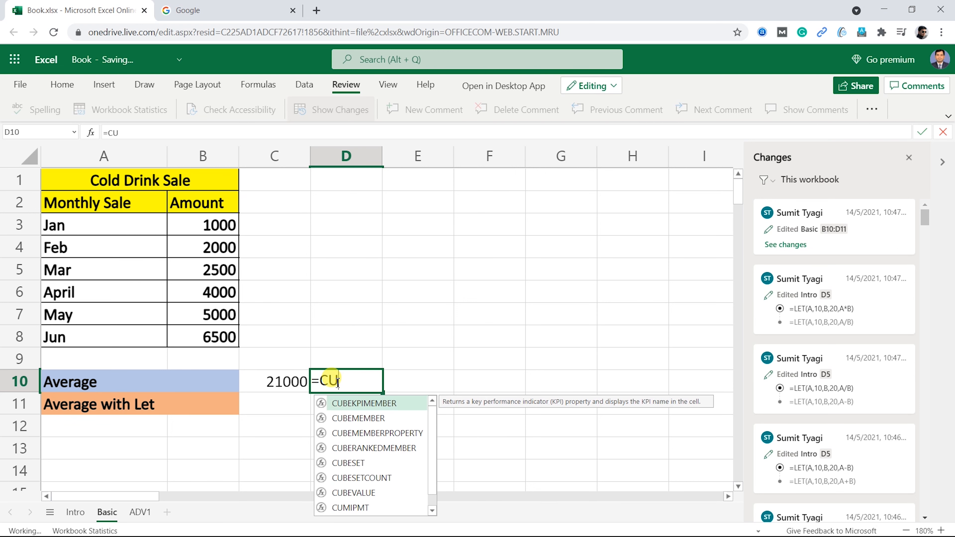
{"action": "type", "text": "N"}
{"action": "key", "text": "BackSpace"}
{"action": "key", "text": "BackSpace"}
{"action": "type", "text": "ON"}
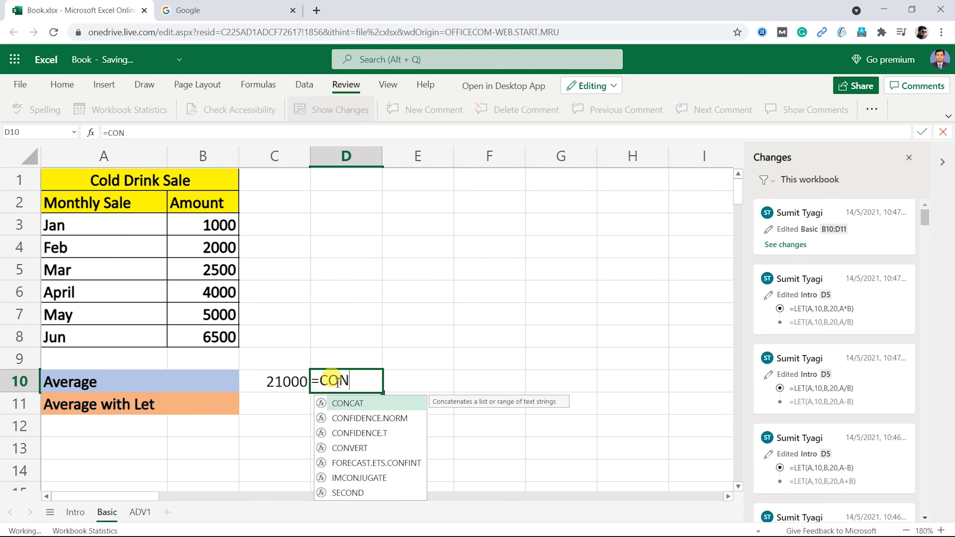
{"action": "key", "text": "BackSpace"}
{"action": "type", "text": "UNT"}
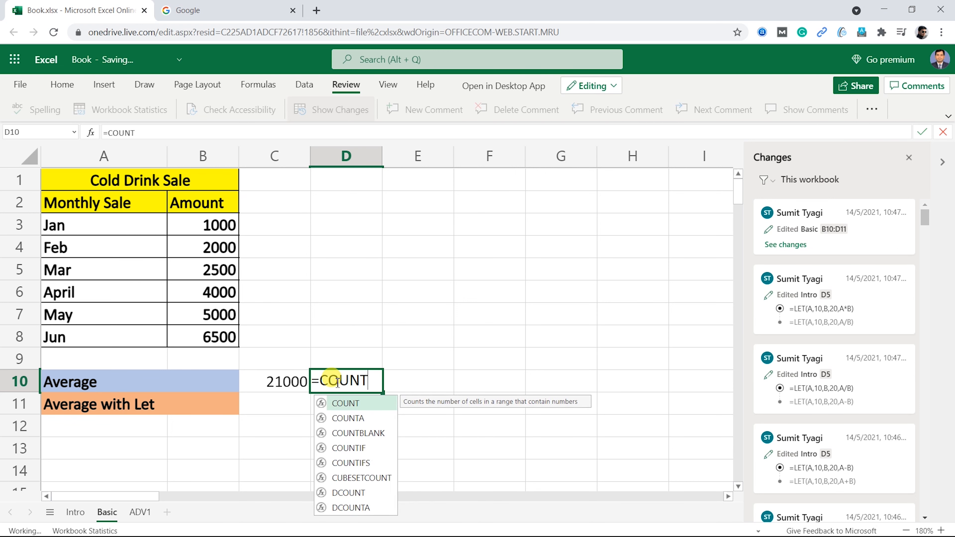
{"action": "type", "text": "("}
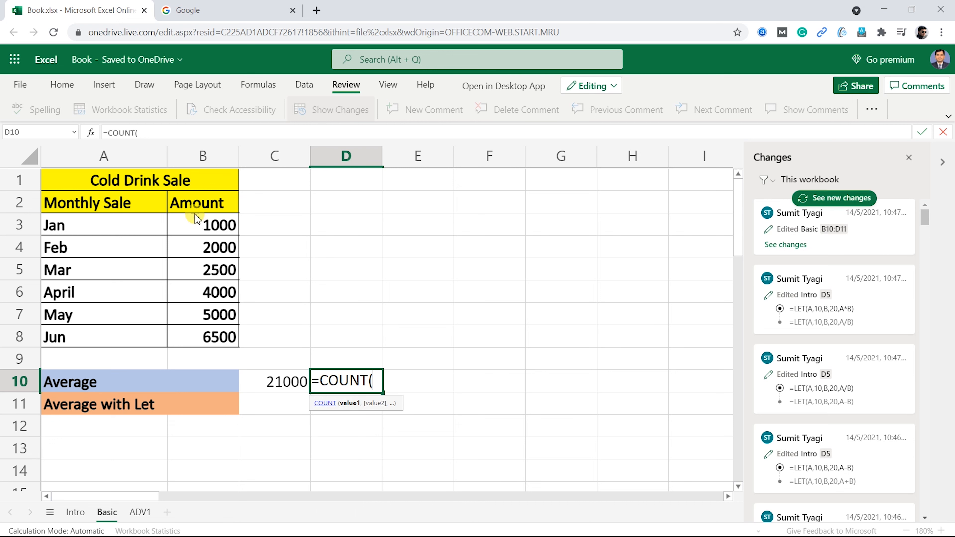
{"action": "left_click_drag", "start_coordinate": [201, 227], "coordinate": [206, 331]}
{"action": "key", "text": "Return"}
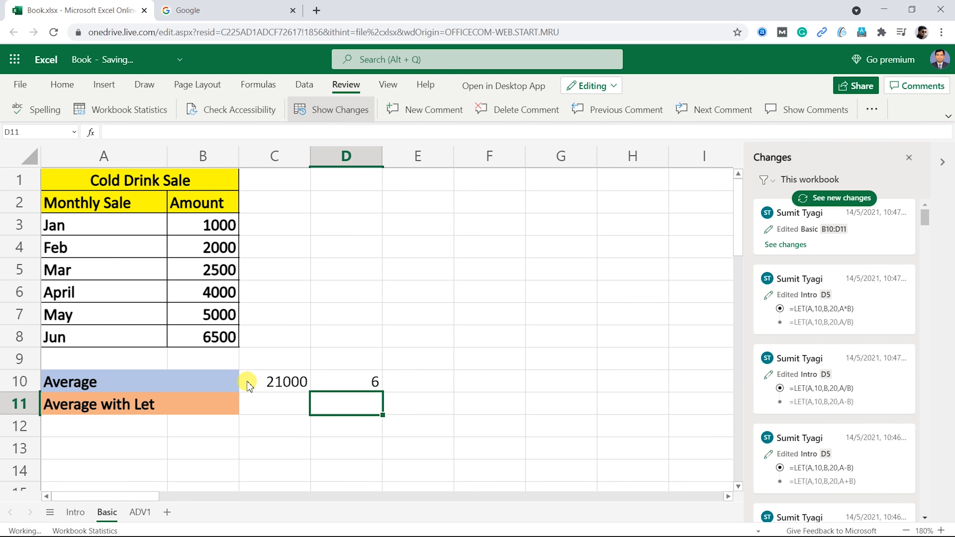
Calculate the average sale in cell B10 with the formula =C10/D10.
{"action": "left_click", "coordinate": [211, 383]}
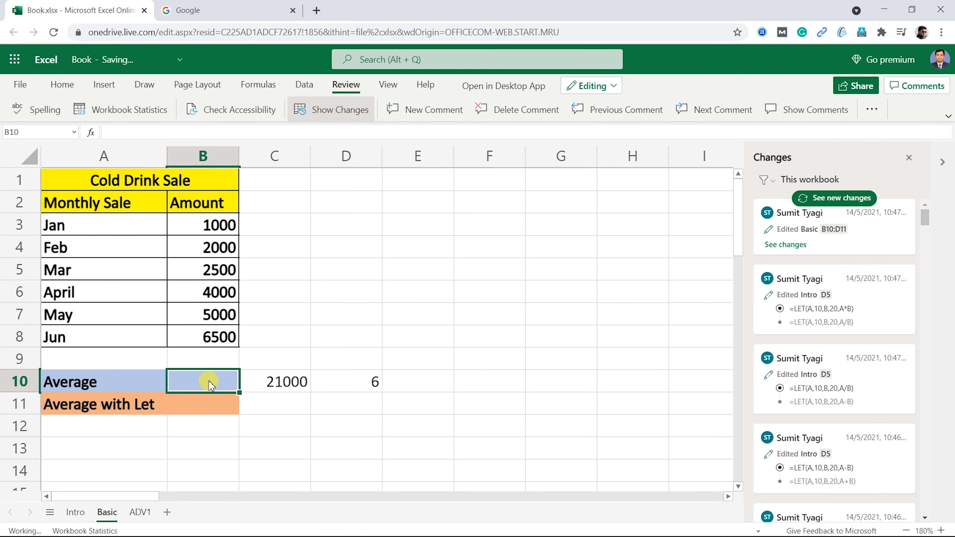
{"action": "type", "text": "="}
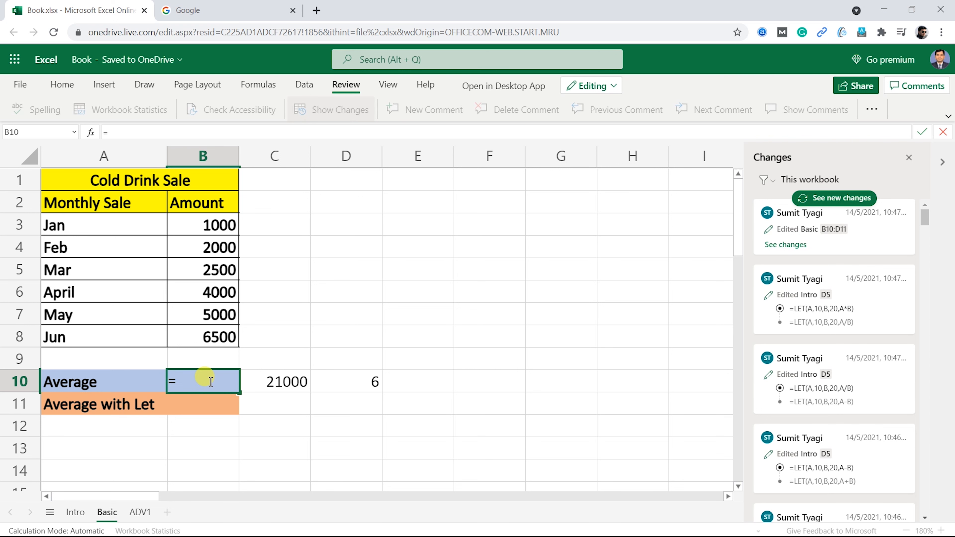
{"action": "left_click", "coordinate": [274, 383]}
{"action": "type", "text": "/"}
{"action": "left_click", "coordinate": [355, 381]}
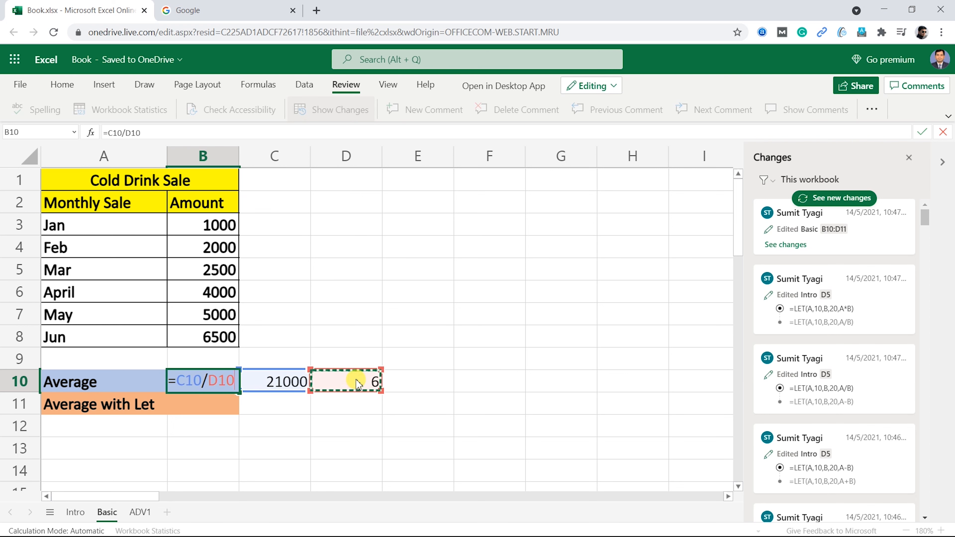
{"action": "key", "text": "Return"}
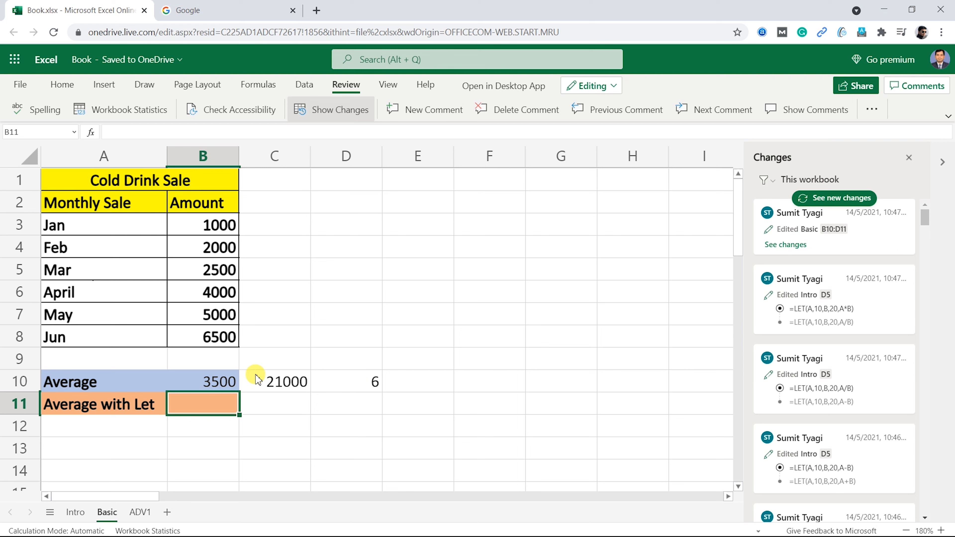
Start a LET formula in cell B11 that defines the name SALE as SUM(B3:B8).
{"action": "type", "text": "="}
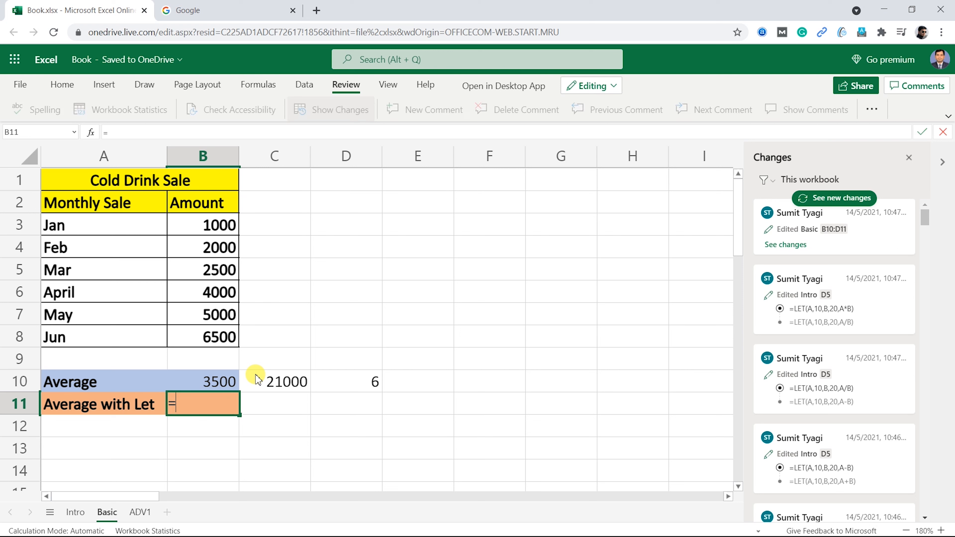
{"action": "type", "text": "LET("}
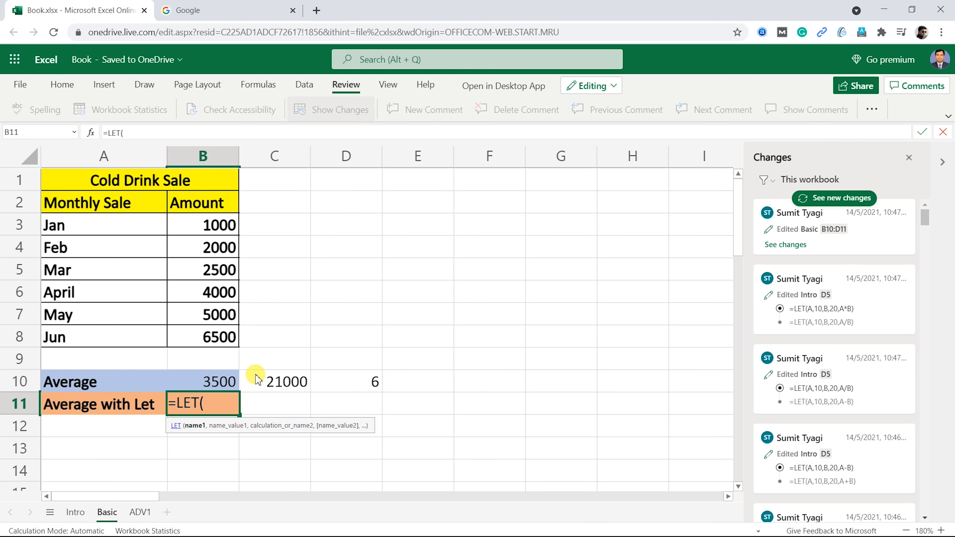
{"action": "type", "text": "SALE,"}
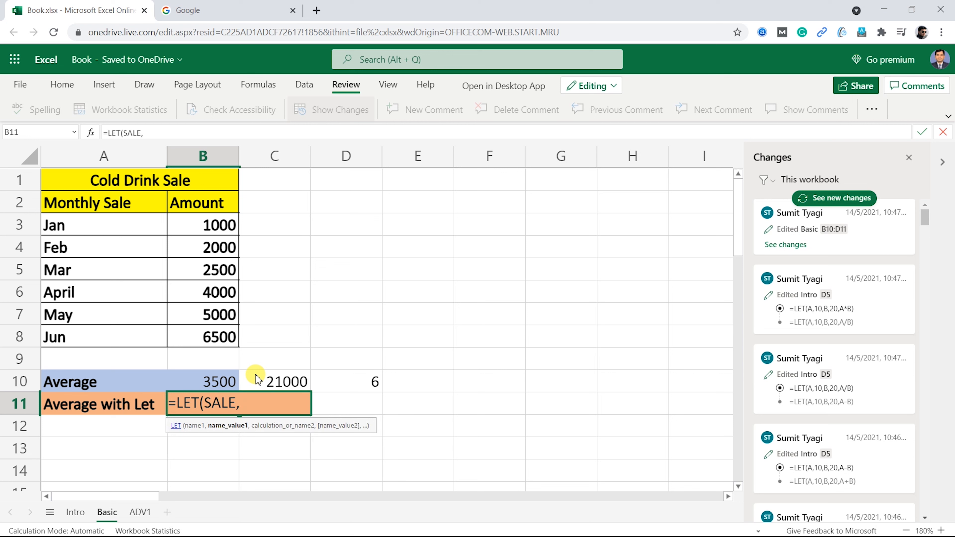
{"action": "type", "text": "SUMI"}
{"action": "key", "text": "BackSpace"}
{"action": "type", "text": "("}
{"action": "left_click_drag", "start_coordinate": [225, 225], "coordinate": [232, 333]}
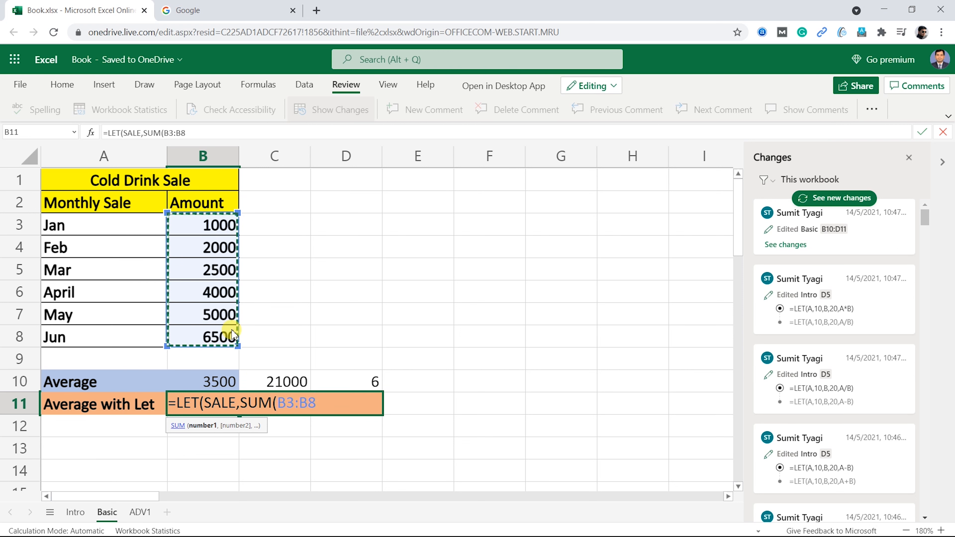
{"action": "type", "text": "),"}
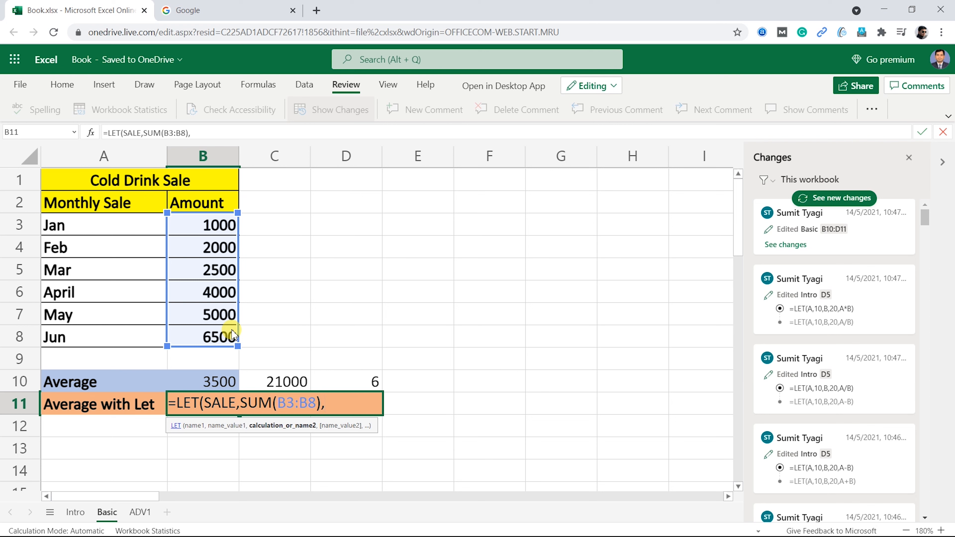
Define COUNT as COUNT(B3:B8) in the B11 LET formula and complete it with the calculation SALE/COUNT.
{"action": "type", "text": "COUNT"}
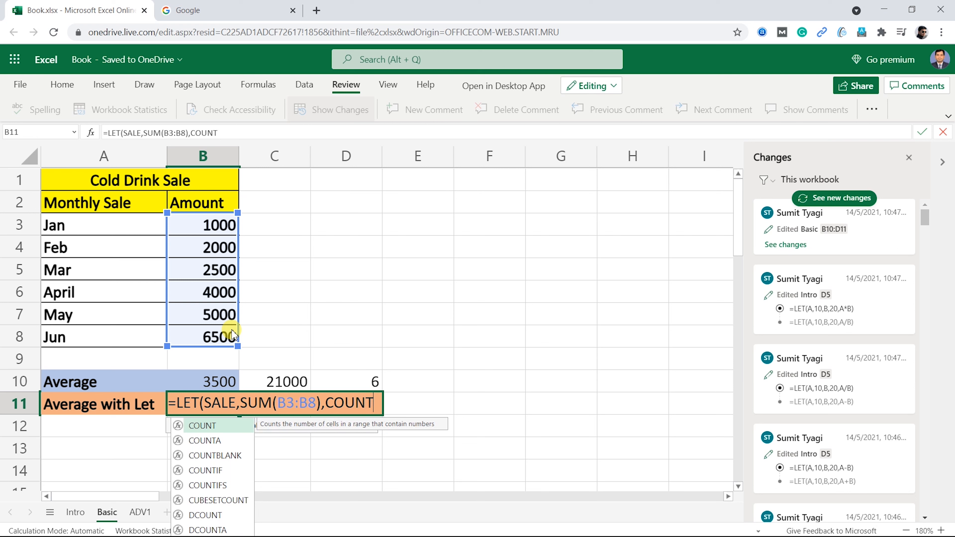
{"action": "type", "text": "("}
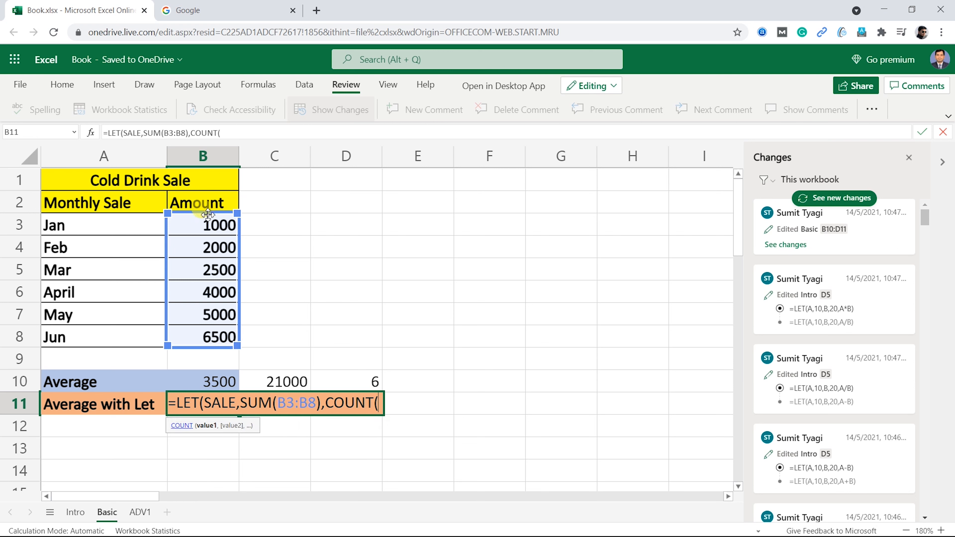
{"action": "key", "text": "BackSpace"}
{"action": "type", "text": ","}
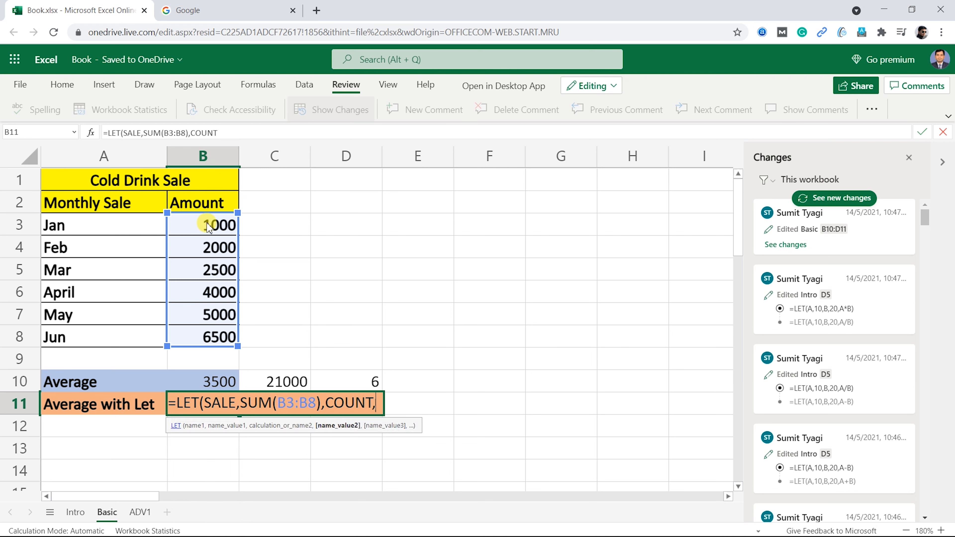
{"action": "type", "text": "COUNT"}
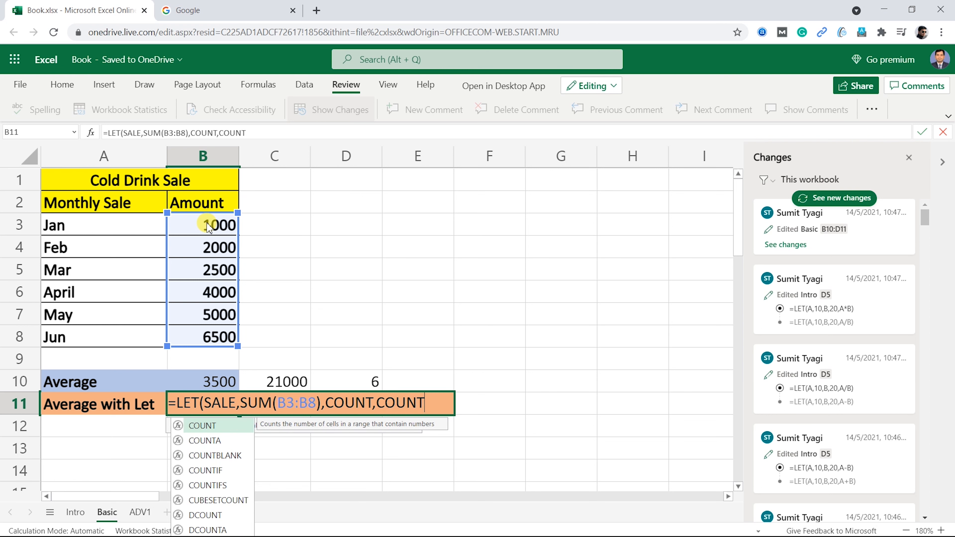
{"action": "type", "text": "("}
{"action": "left_click_drag", "start_coordinate": [205, 226], "coordinate": [200, 334]}
{"action": "type", "text": "),"}
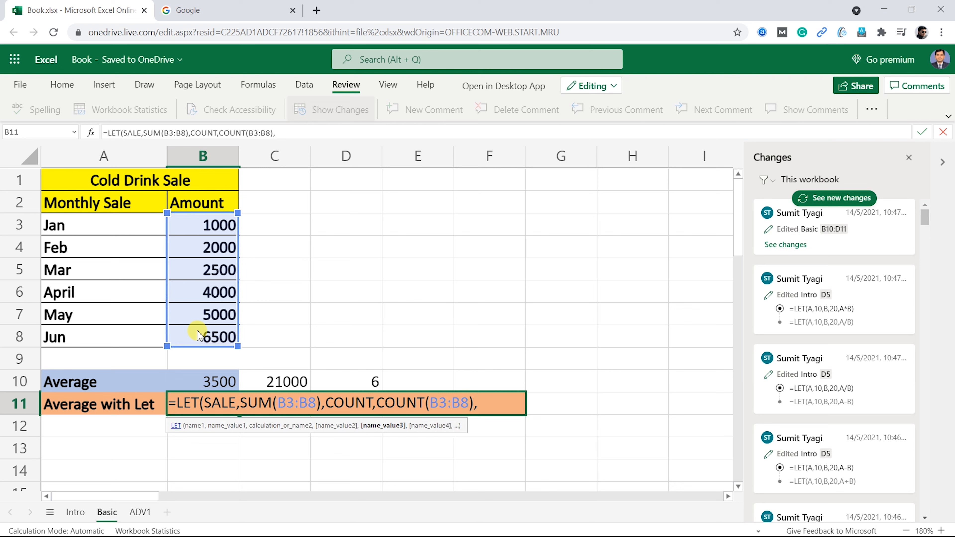
{"action": "type", "text": "SALE/COUNT"}
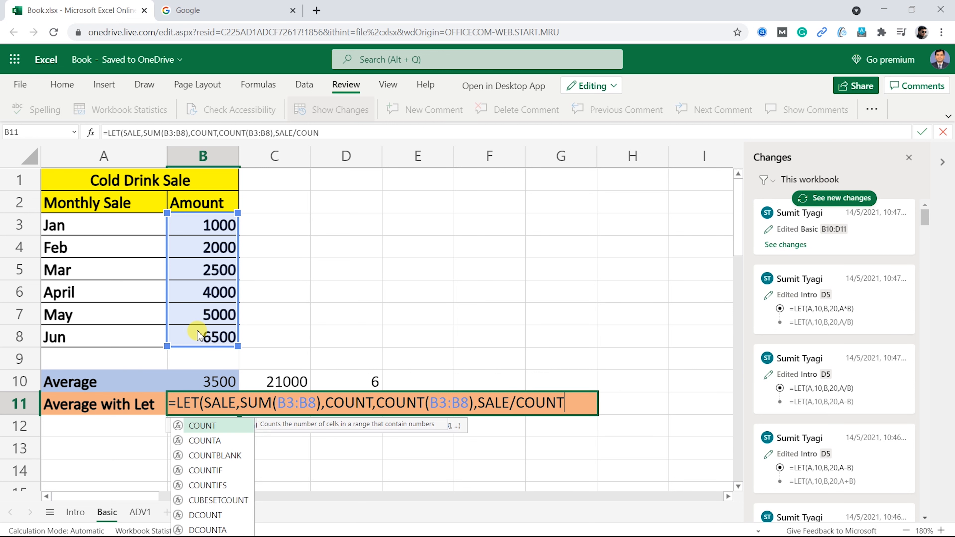
{"action": "type", "text": ")"}
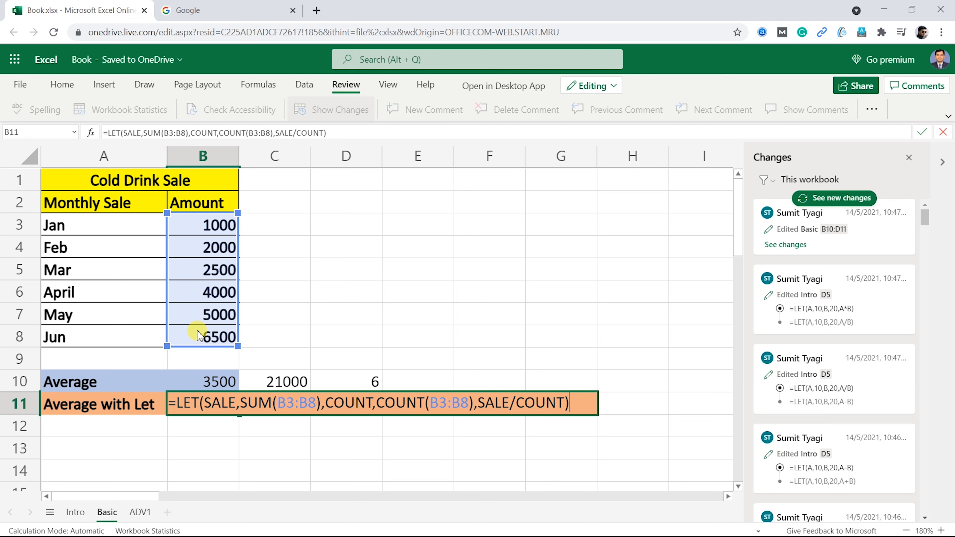
{"action": "key", "text": "Return"}
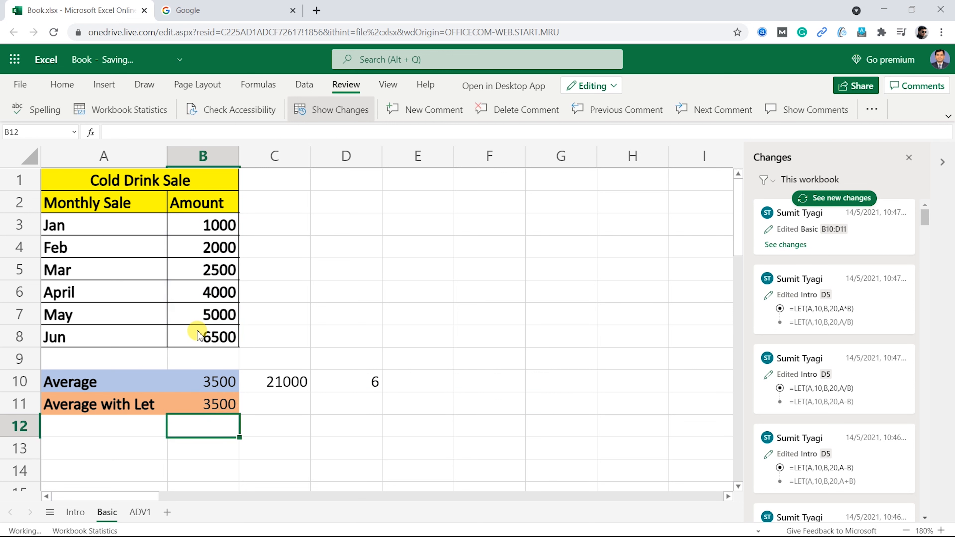
Compare the conventional average formula in B10 with the LET formula in B11.
{"action": "key", "text": "Up"}
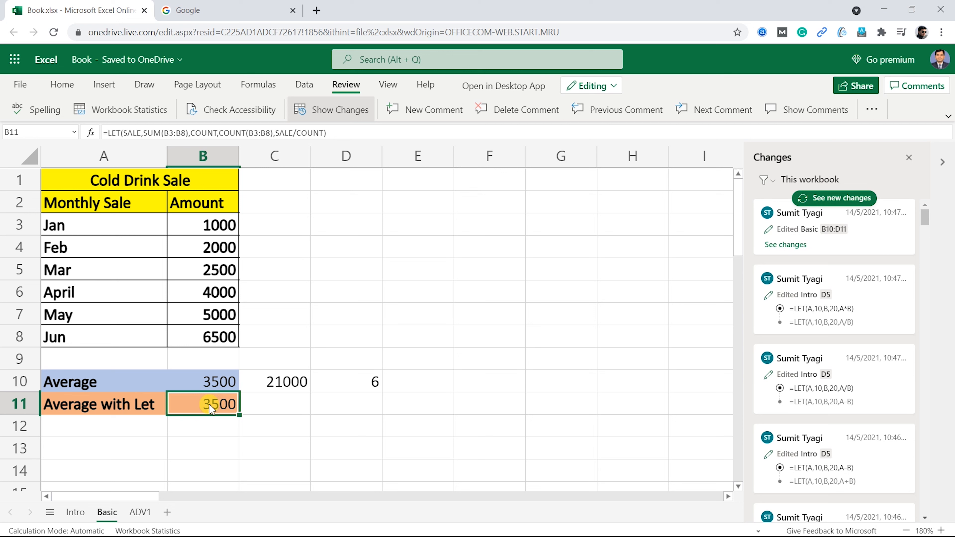
{"action": "key", "text": "Up"}
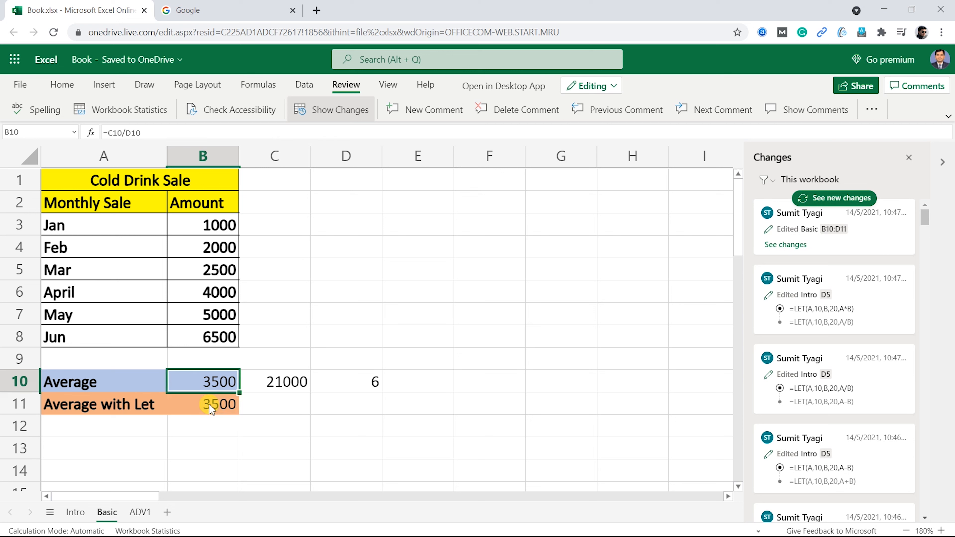
{"action": "key", "text": "F2"}
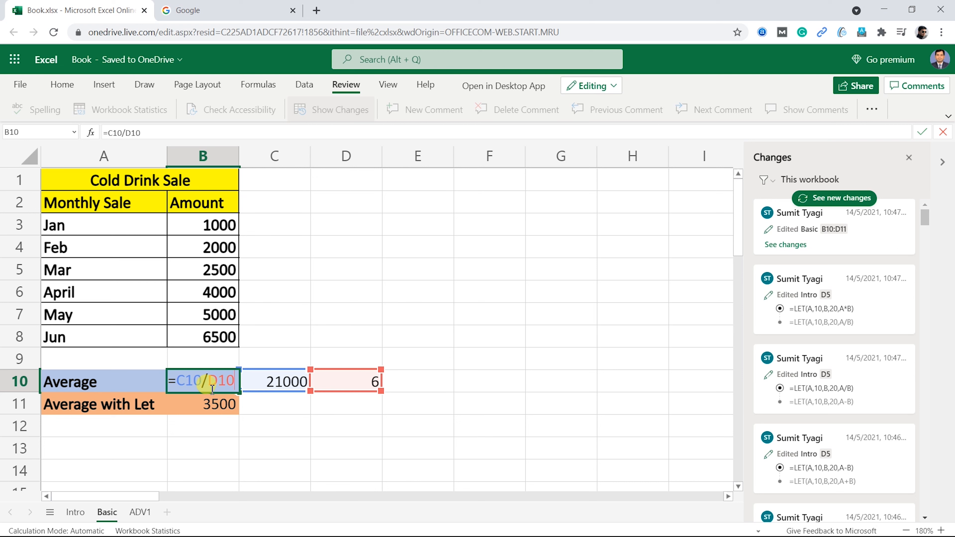
{"action": "key", "text": "Return"}
{"action": "key", "text": "F2"}
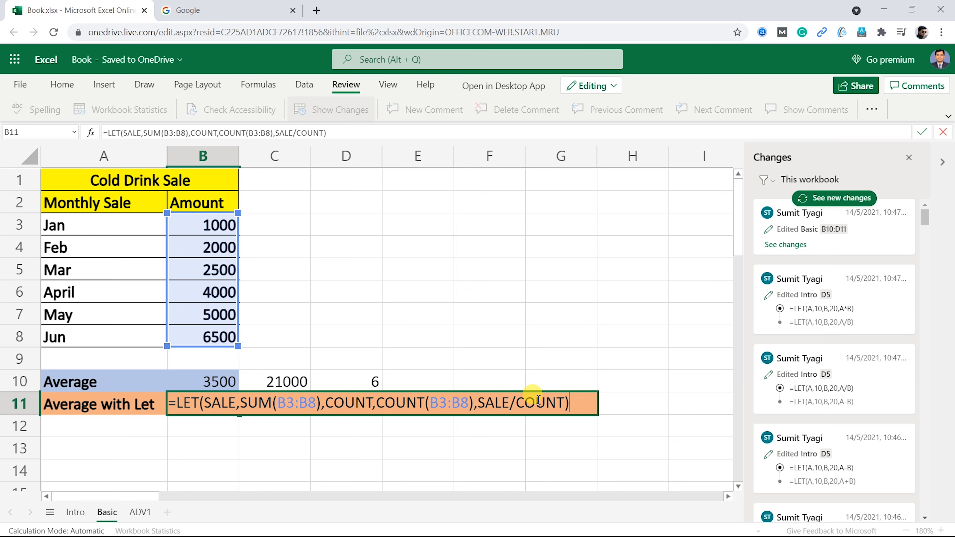
{"action": "key", "text": "Return"}
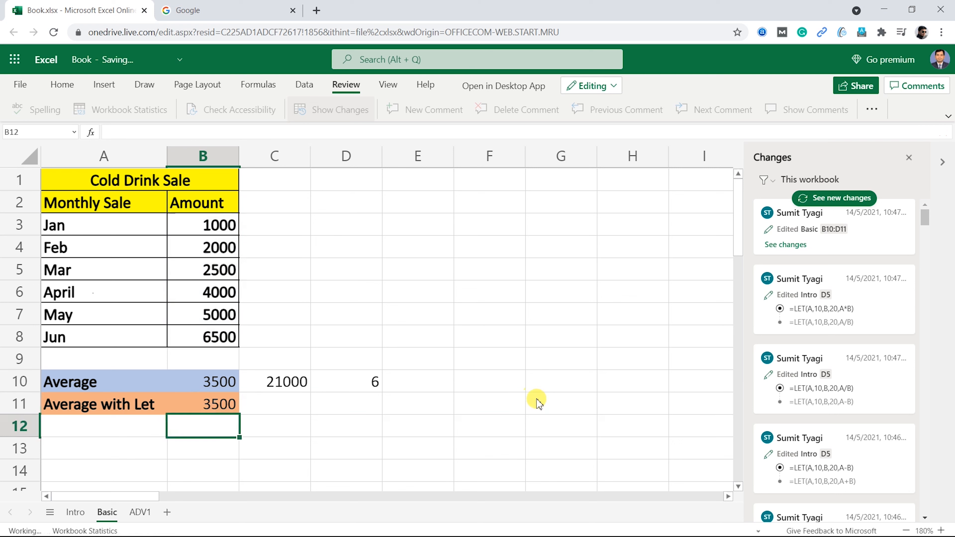
On the ADV1 sheet, start an IF formula in cell B11 with the logical test SUM(B4:B9)>=15000.
{"action": "left_click", "coordinate": [141, 512]}
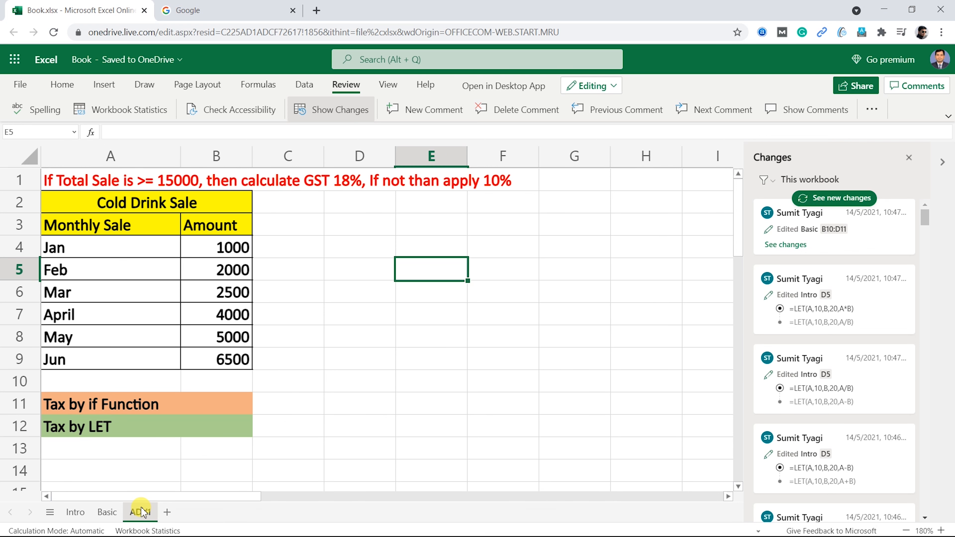
{"action": "left_click", "coordinate": [95, 182]}
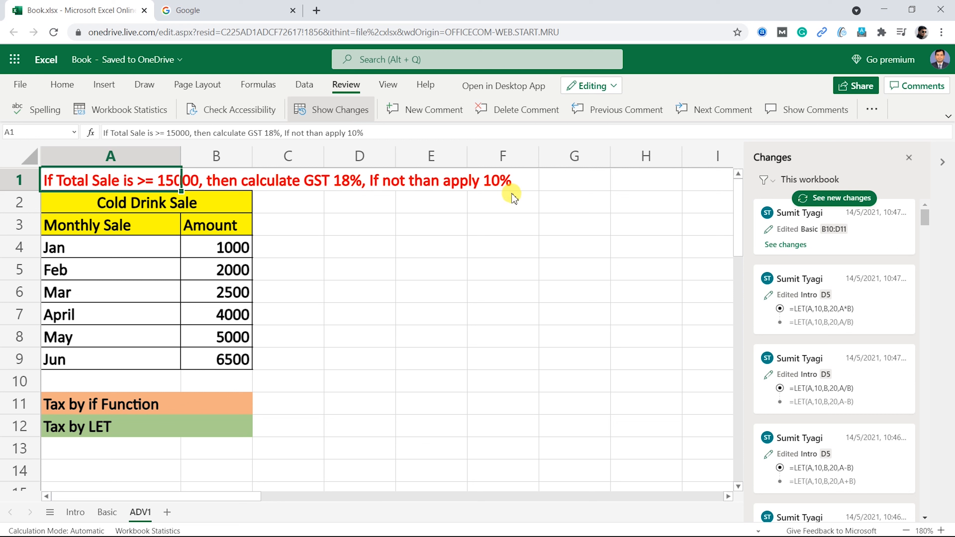
{"action": "left_click", "coordinate": [220, 405]}
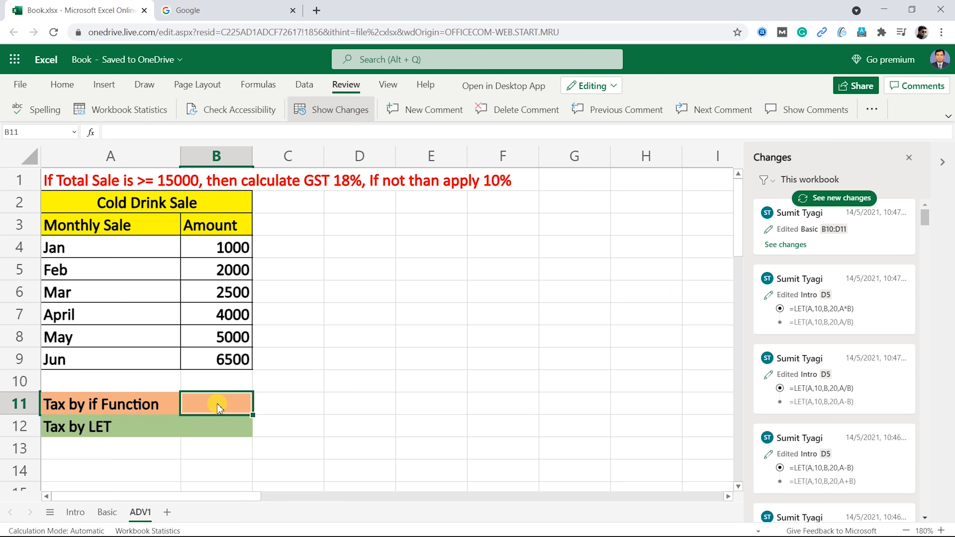
{"action": "type", "text": "=IF("}
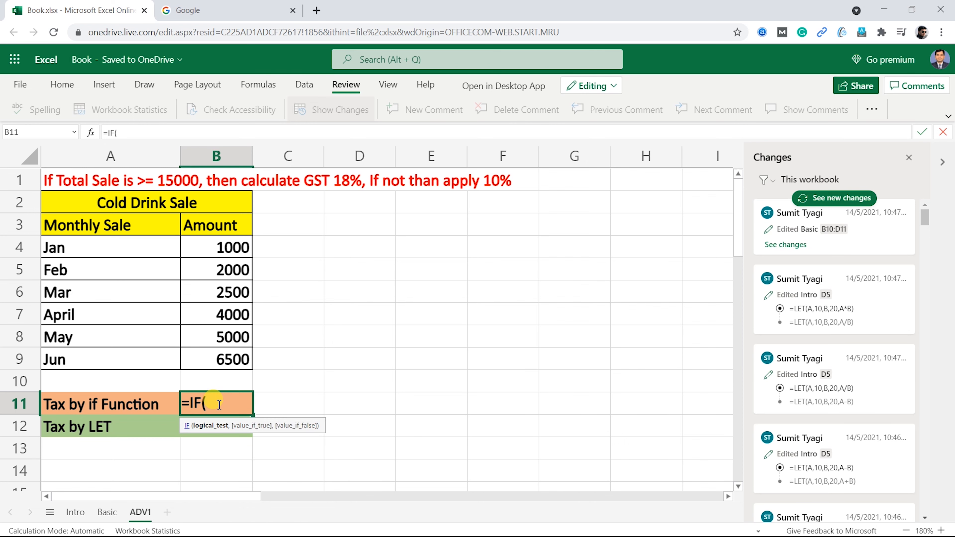
{"action": "type", "text": "SUM("}
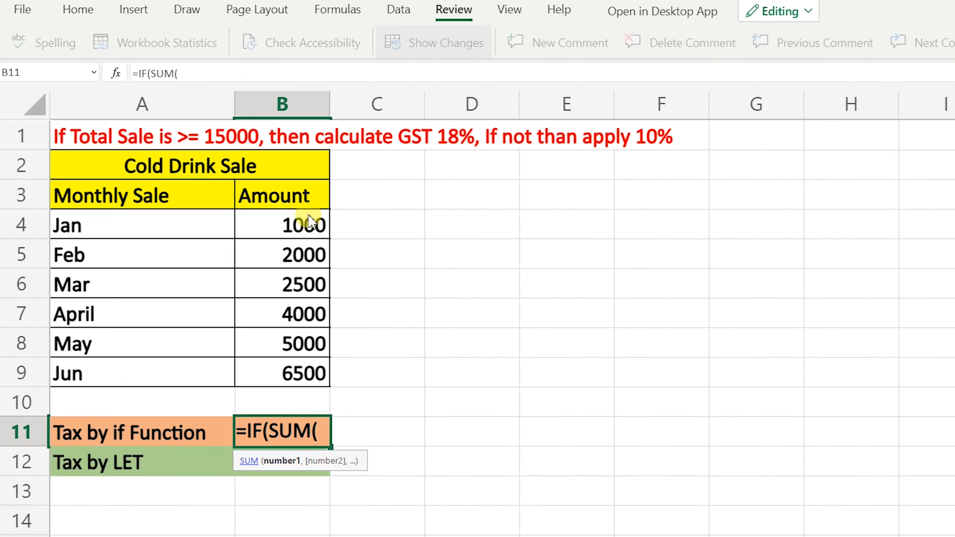
{"action": "left_click_drag", "start_coordinate": [333, 203], "coordinate": [337, 370]}
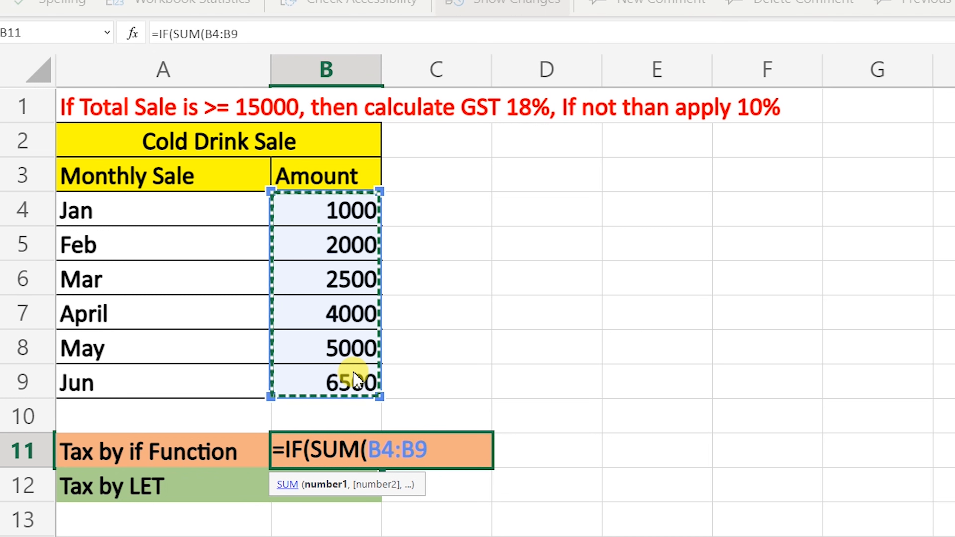
{"action": "type", "text": ")"}
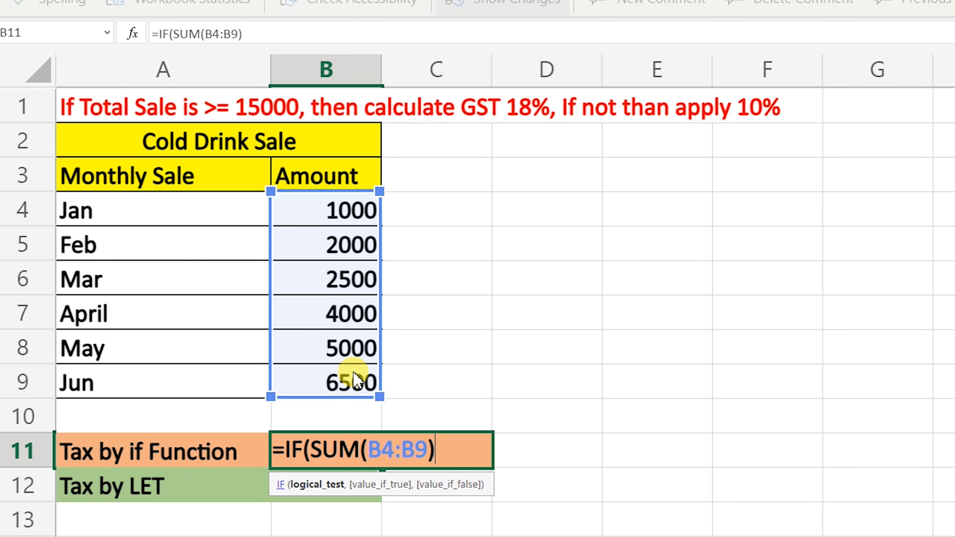
{"action": "type", "text": ">=15000"}
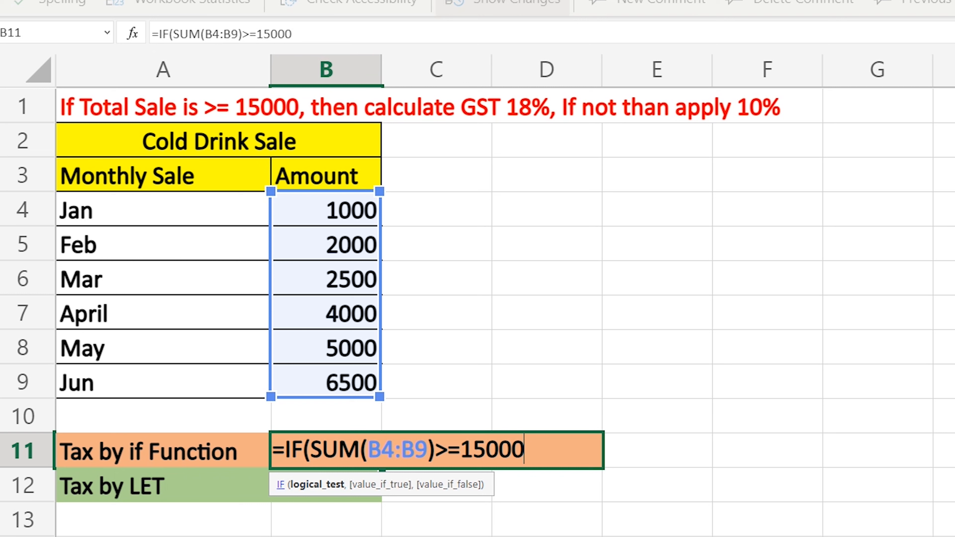
{"action": "type", "text": ","}
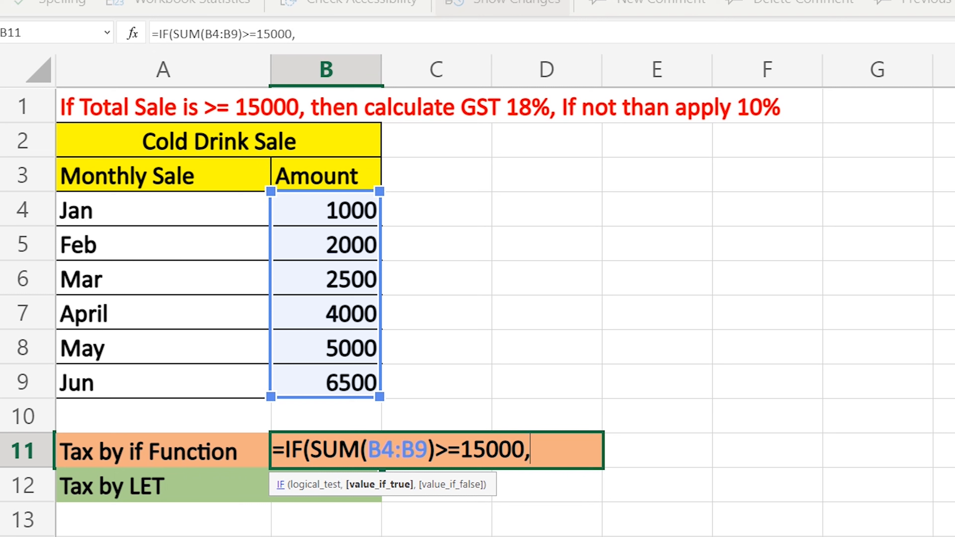
Enter SUM(B4:B9)*18% as the value-if-true argument of the IF formula in B11.
{"action": "type", "text": "SUMI"}
{"action": "key", "text": "BackSpace"}
{"action": "type", "text": "("}
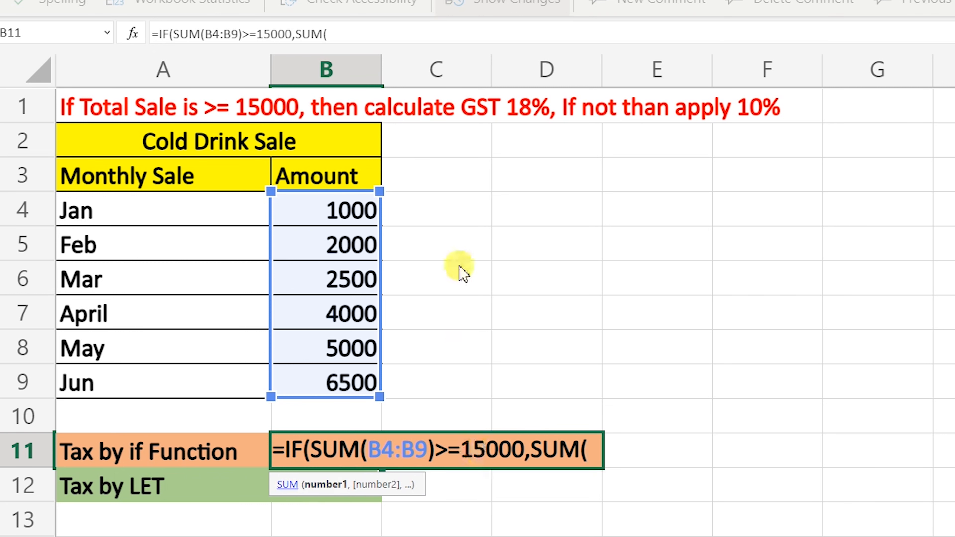
{"action": "left_click_drag", "start_coordinate": [351, 209], "coordinate": [345, 372]}
{"action": "type", "text": ")"}
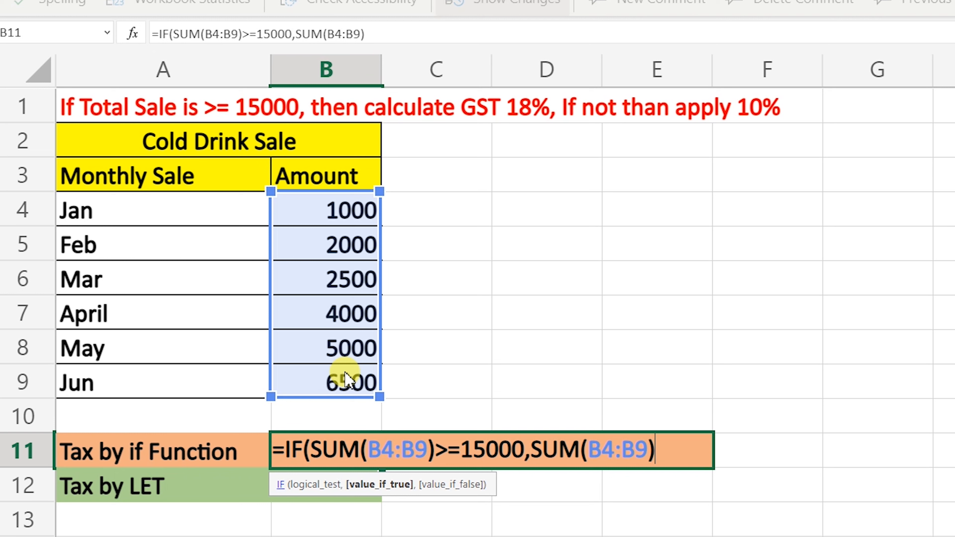
{"action": "type", "text": "*18"}
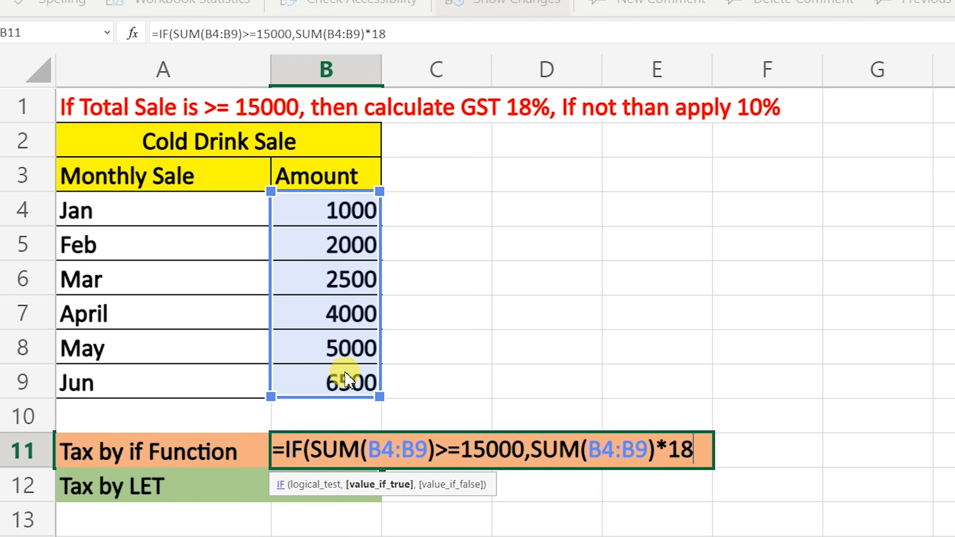
{"action": "type", "text": "%,"}
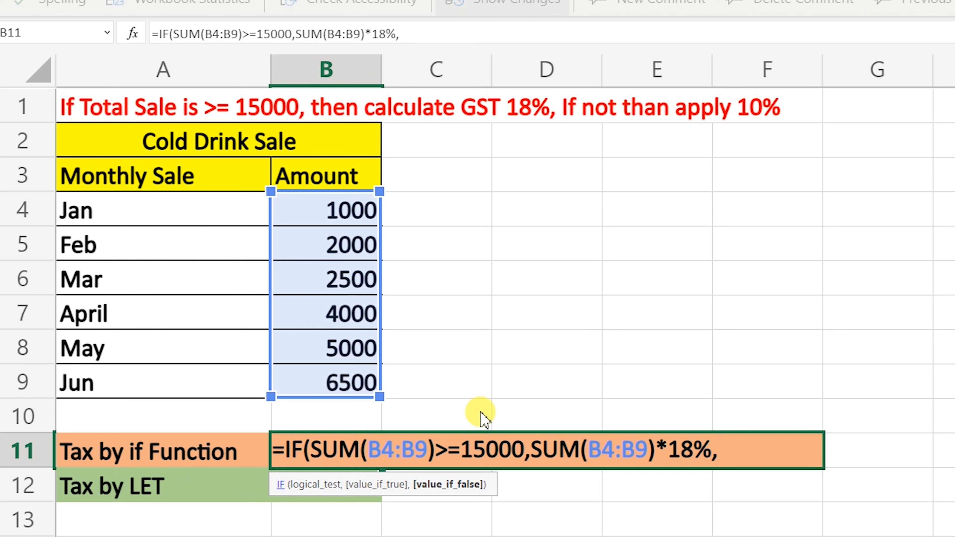
Enter SUM(B4:B9)*10% as the value-if-false argument and complete the IF formula in B11.
{"action": "type", "text": "SUM"}
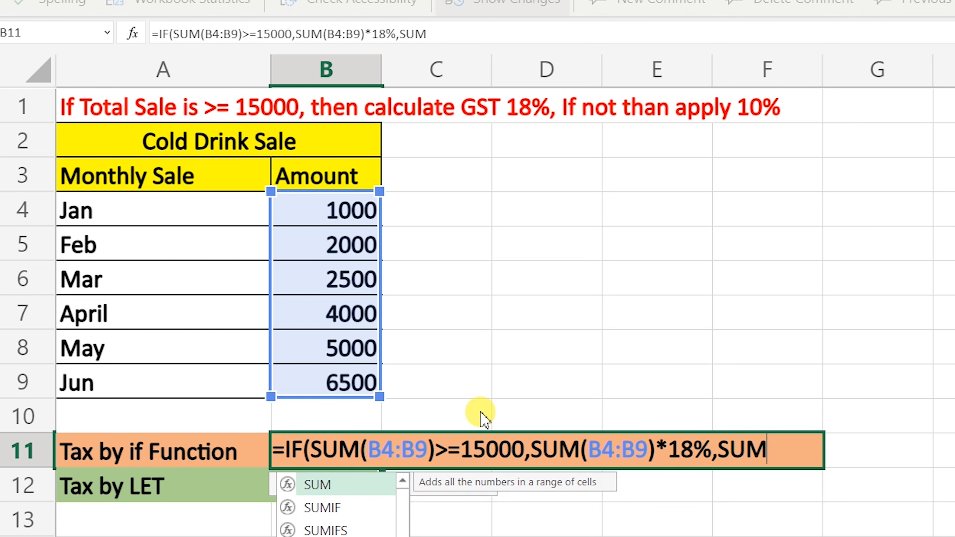
{"action": "type", "text": "("}
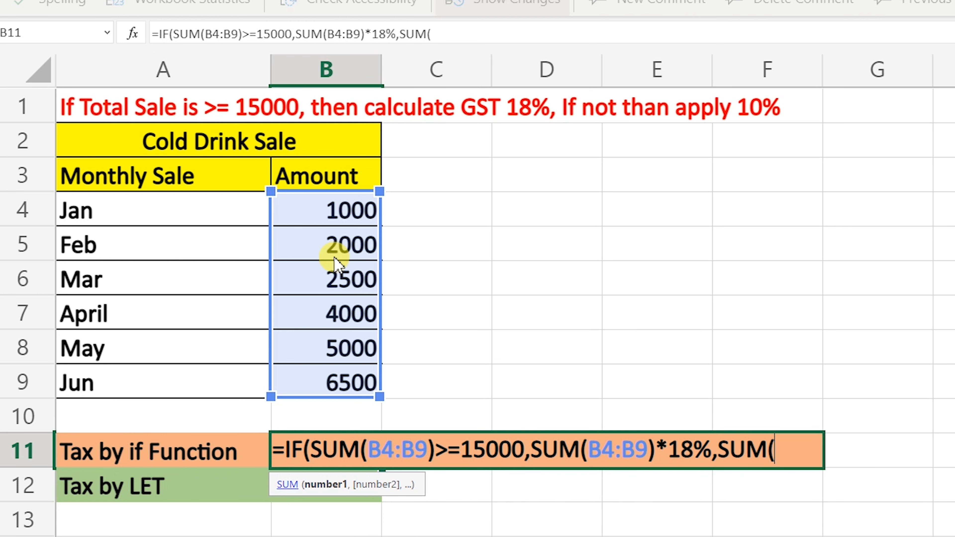
{"action": "left_click_drag", "start_coordinate": [314, 210], "coordinate": [331, 384]}
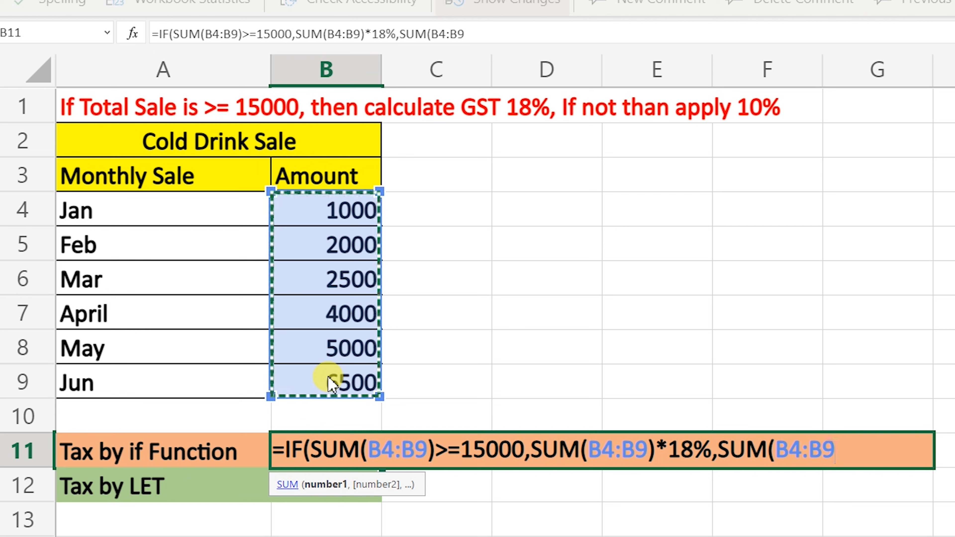
{"action": "type", "text": ")"}
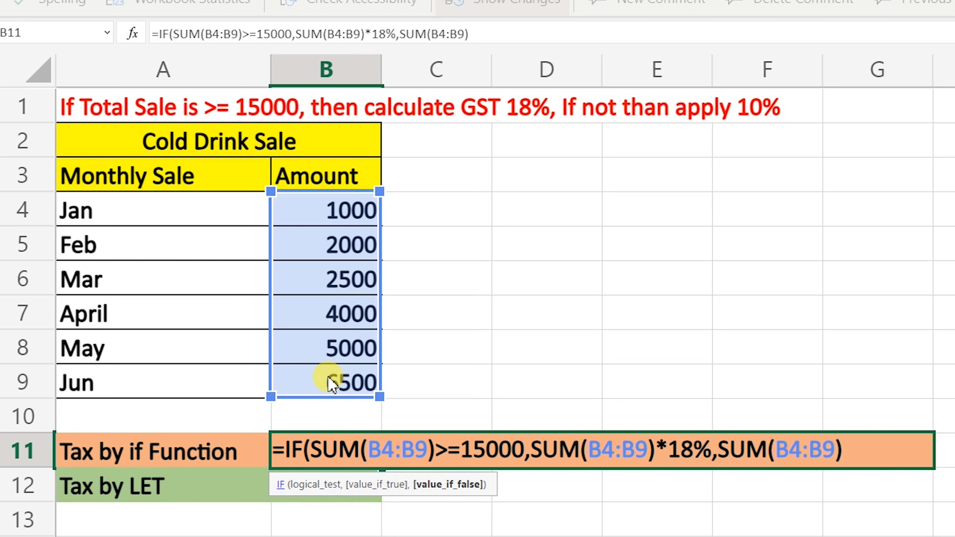
{"action": "type", "text": "*10%"}
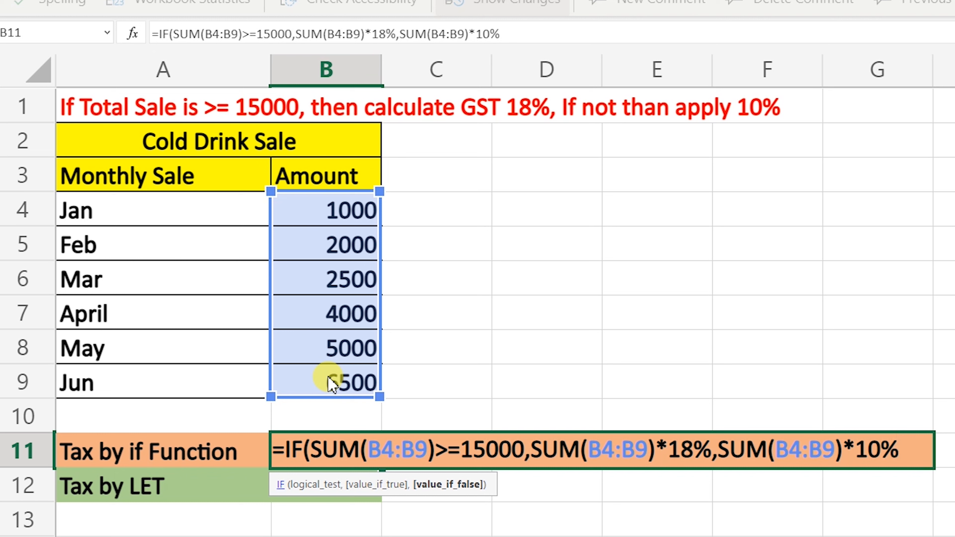
{"action": "type", "text": ")"}
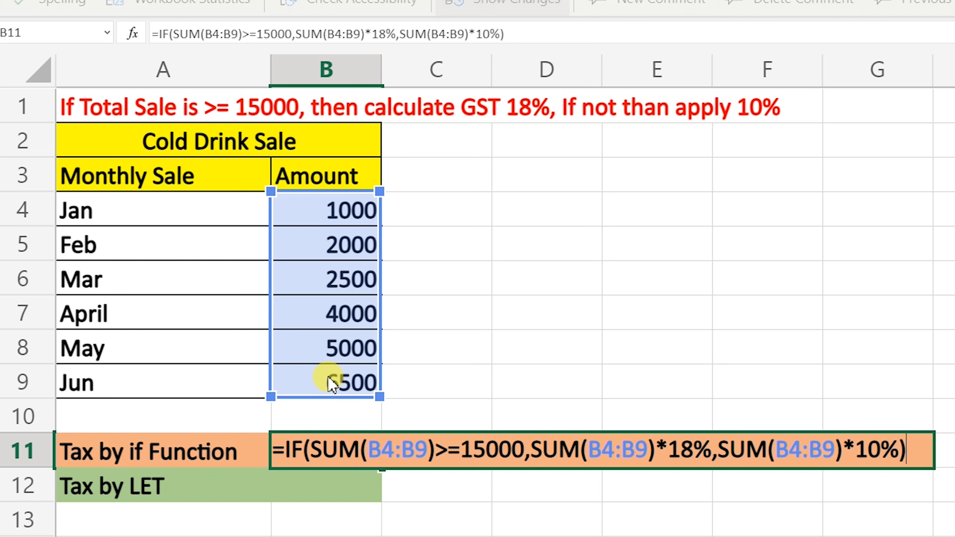
{"action": "key", "text": "Return"}
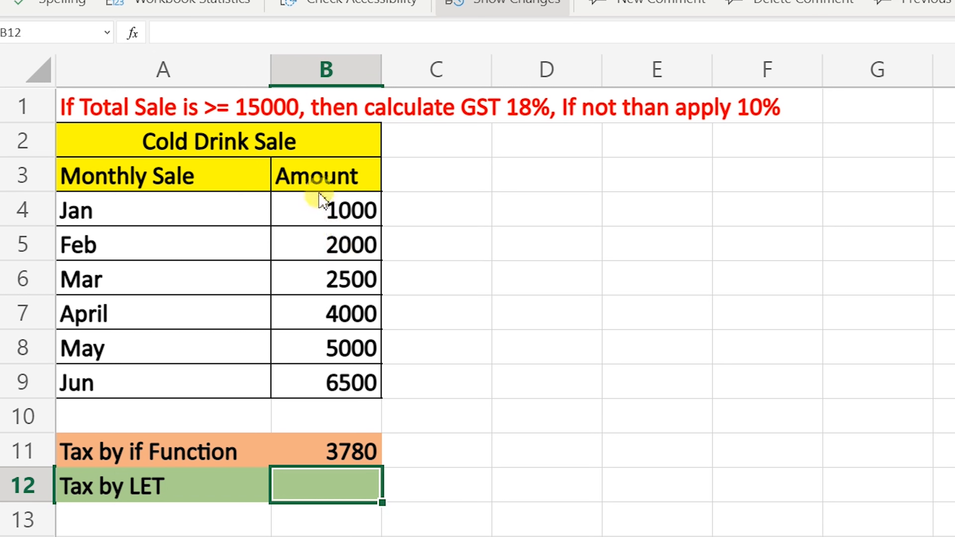
Start a LET formula in cell B12 that defines the name SALE as SUM(B4:B9).
{"action": "type", "text": "=LET"}
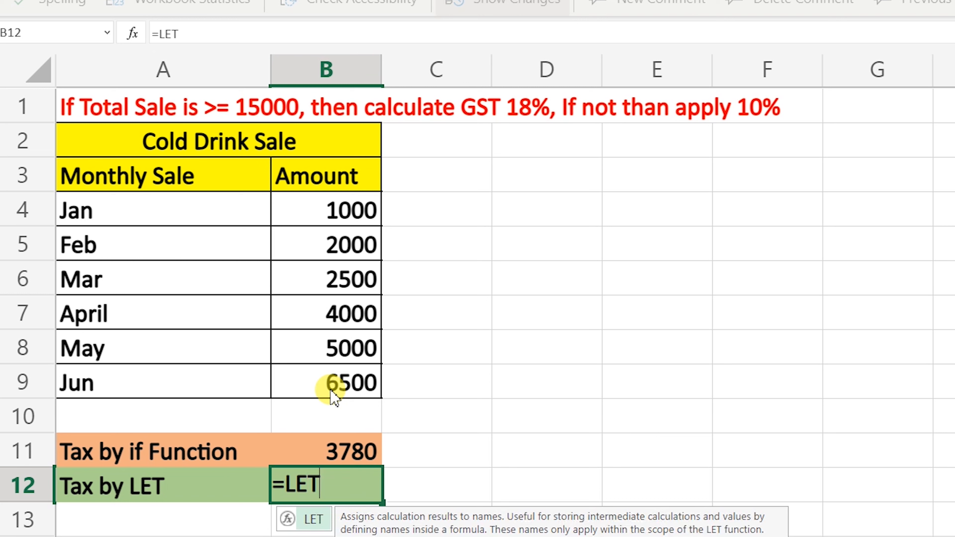
{"action": "type", "text": "("}
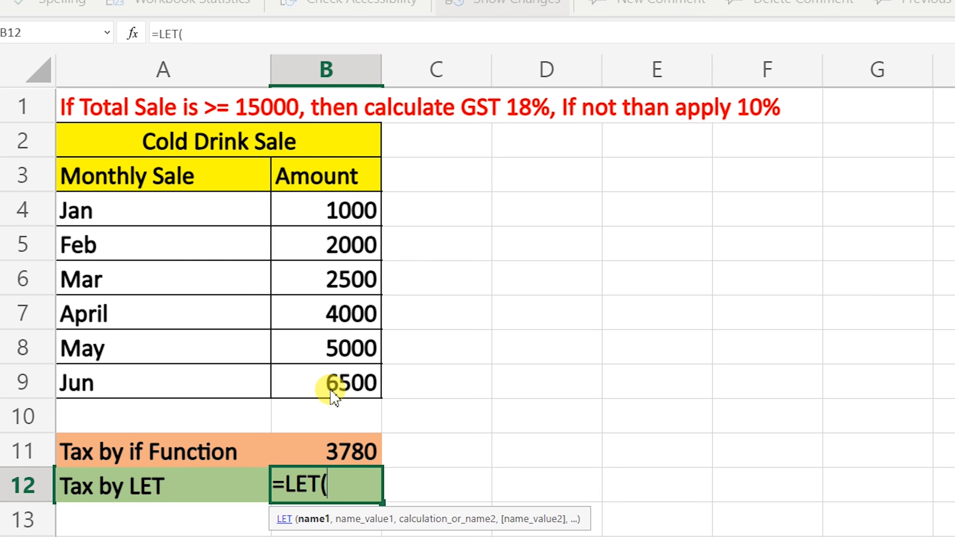
{"action": "type", "text": "SALE,"}
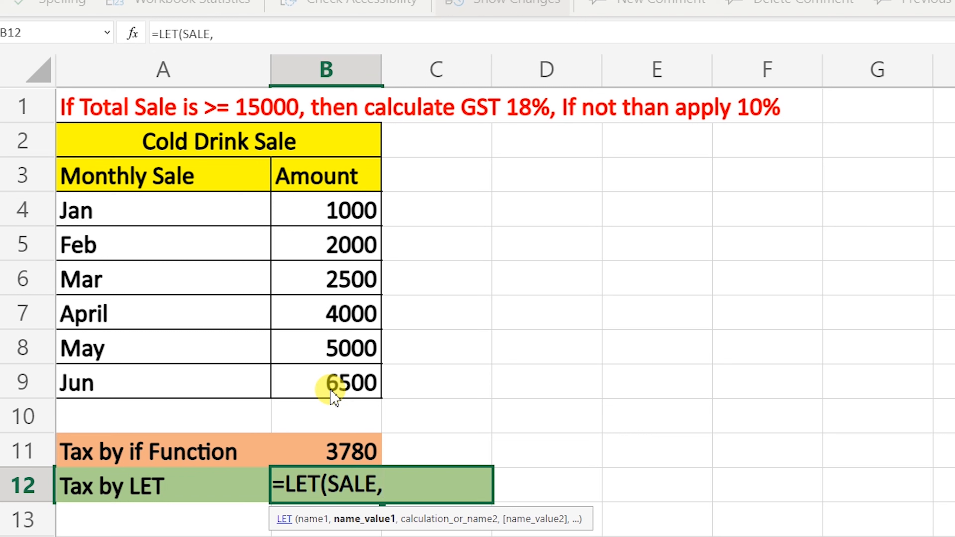
{"action": "type", "text": "SUM("}
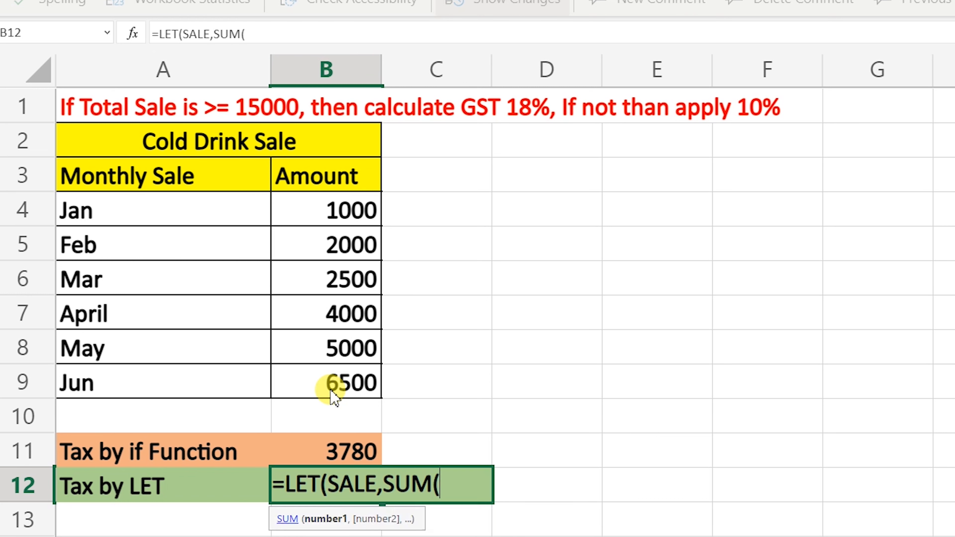
{"action": "left_click_drag", "start_coordinate": [342, 198], "coordinate": [346, 384]}
{"action": "type", "text": "),"}
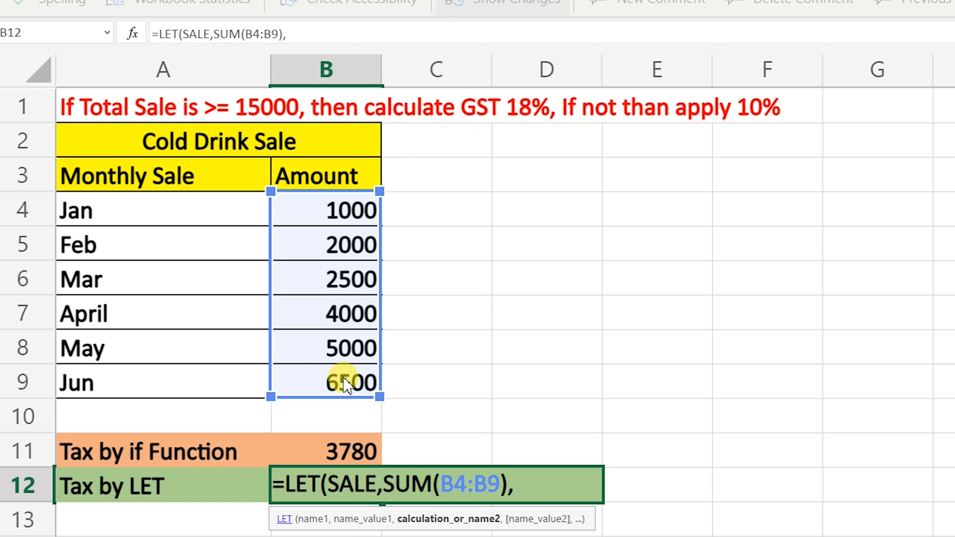
Add an IF function with the logical test SALE>=15000 as the calculation of the B12 LET formula.
{"action": "type", "text": "IF"}
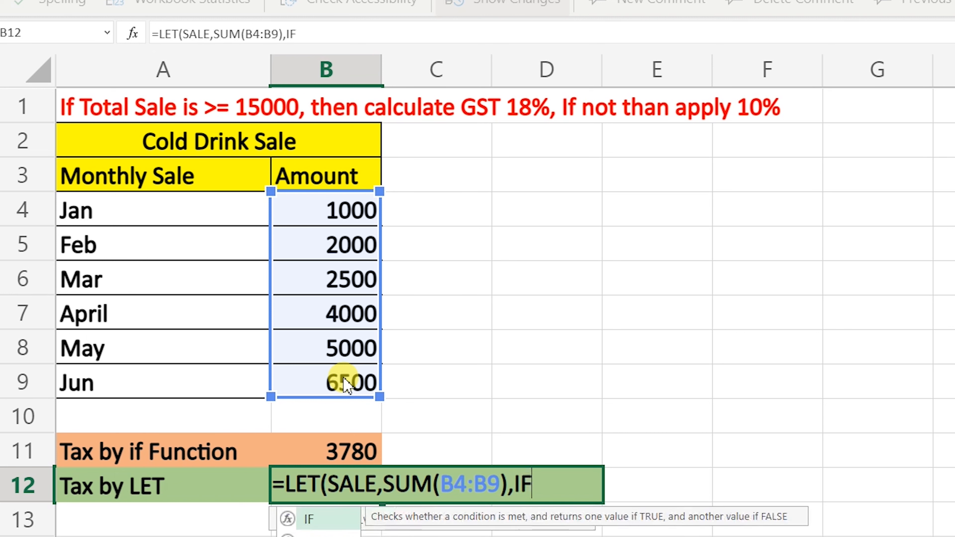
{"action": "type", "text": "("}
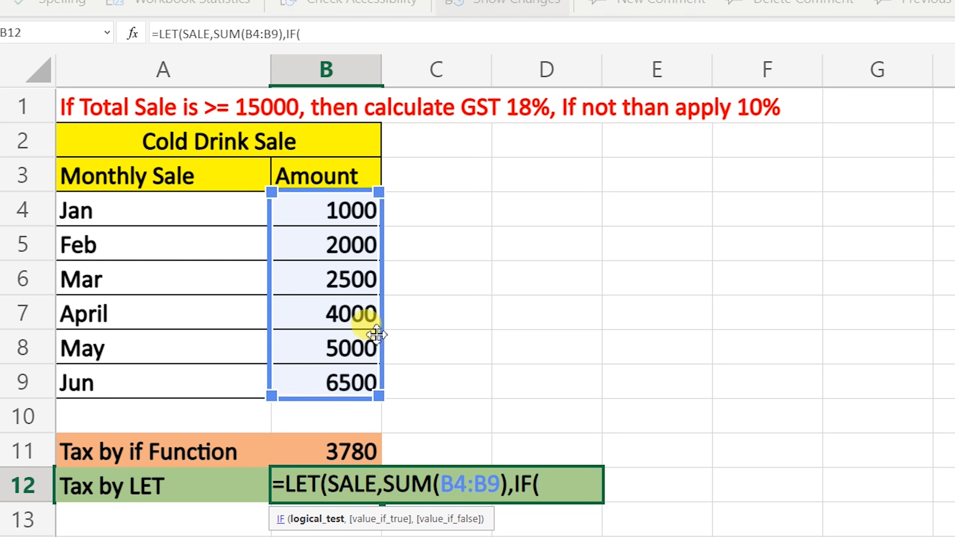
{"action": "type", "text": "SALE"}
{"action": "type", "text": ">-"}
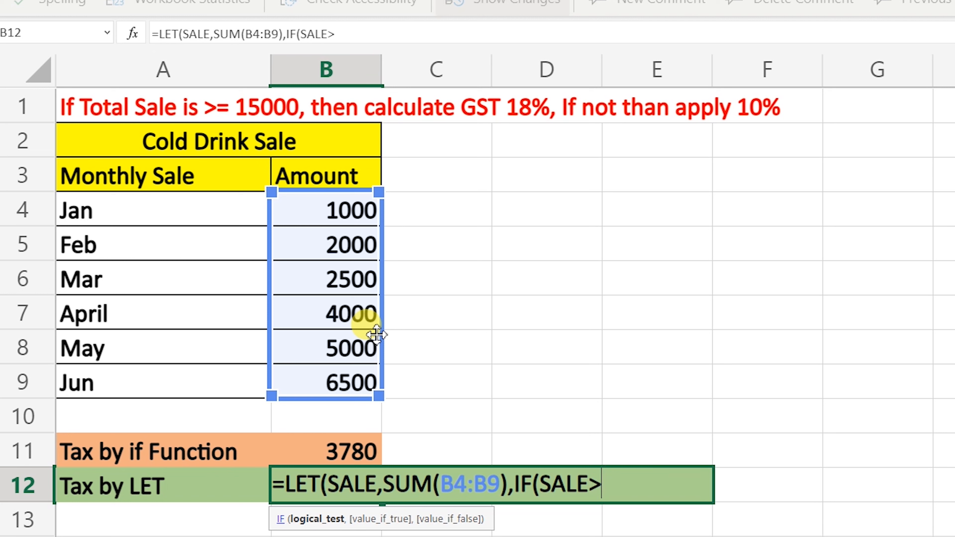
{"action": "key", "text": "BackSpace"}
{"action": "type", "text": "=15000"}
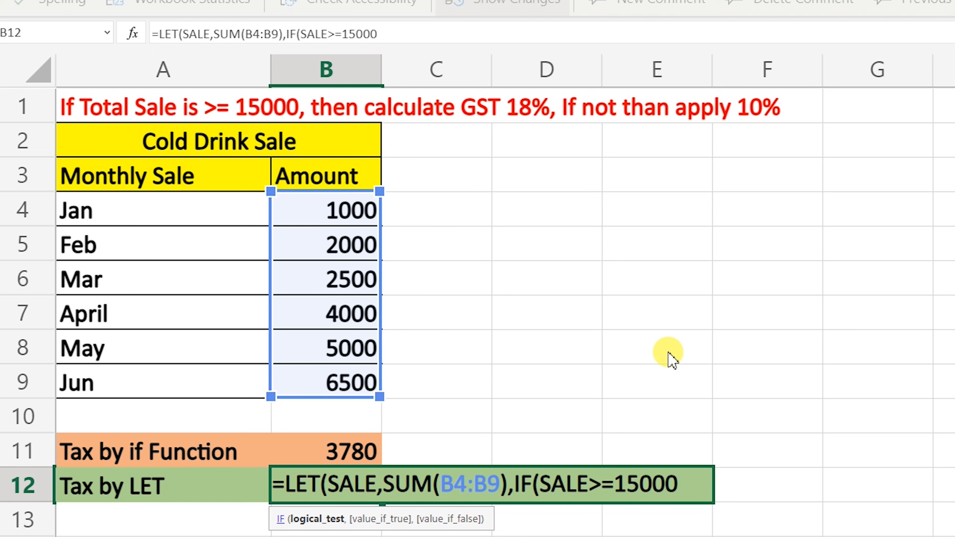
{"action": "type", "text": ","}
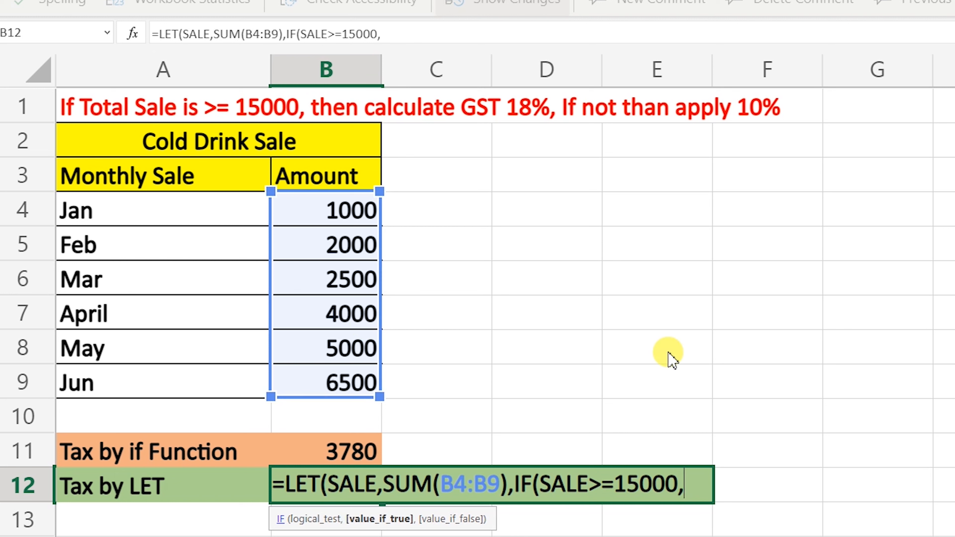
Enter SALE*18% as the value if true and SALE*10% as the value if false, and complete the B12 LET formula.
{"action": "type", "text": "SALE"}
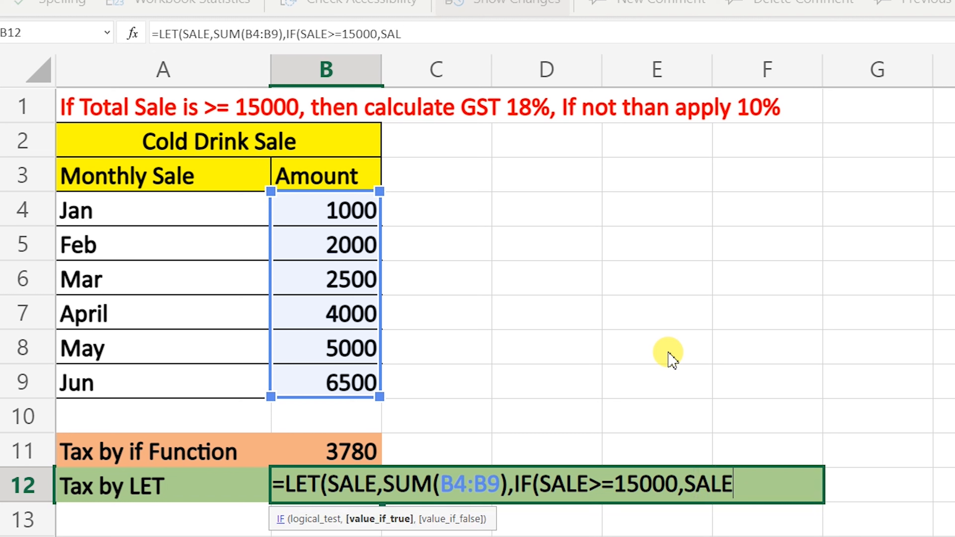
{"action": "type", "text": "*18"}
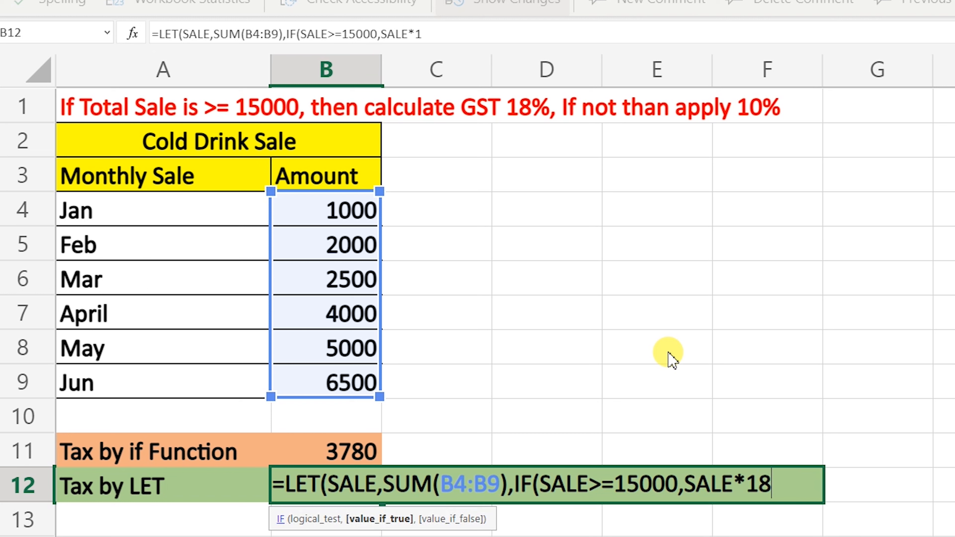
{"action": "type", "text": "%,"}
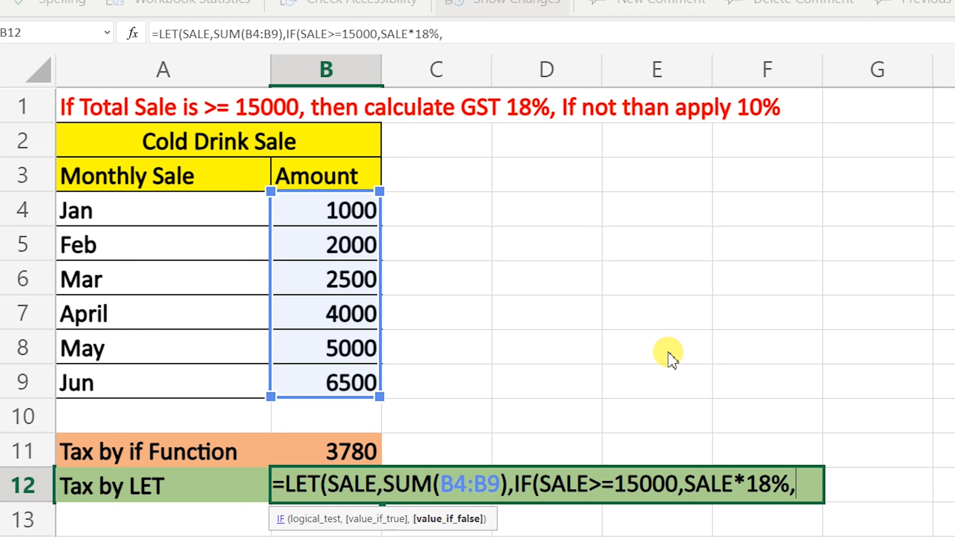
{"action": "type", "text": "SALE"}
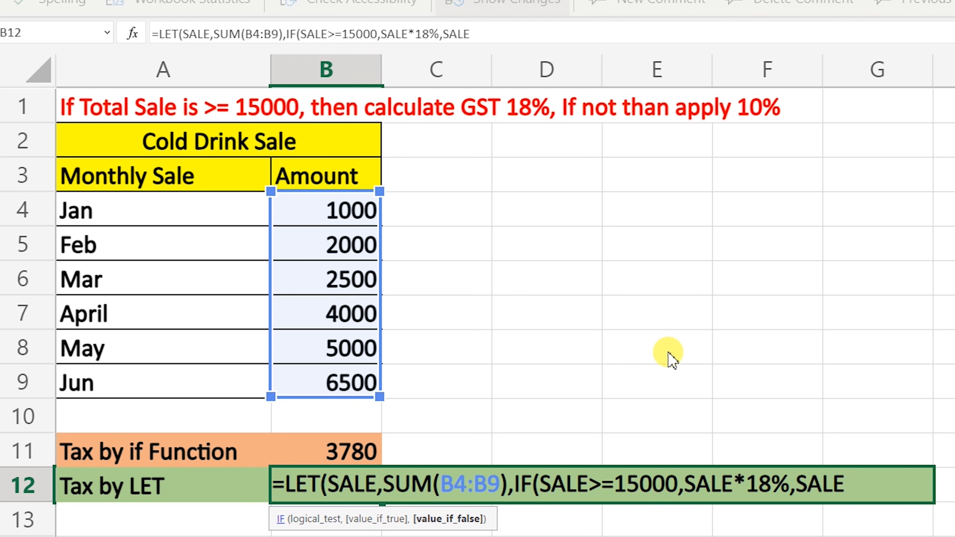
{"action": "type", "text": "*10%"}
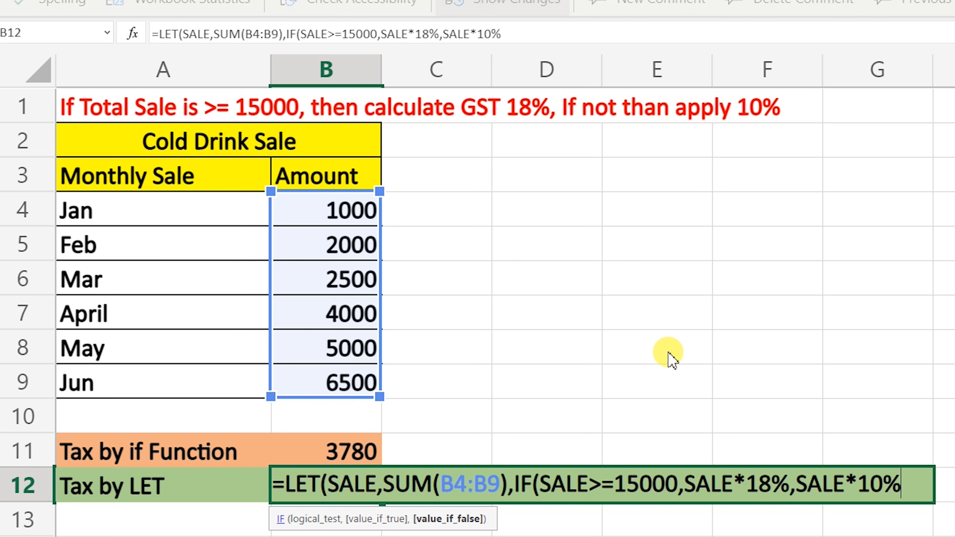
{"action": "type", "text": ")"}
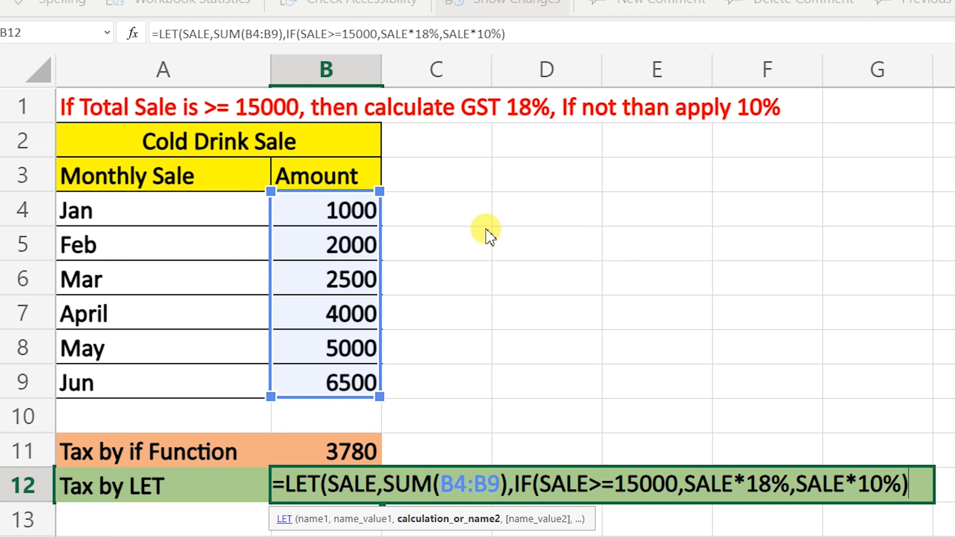
{"action": "key", "text": "Return"}
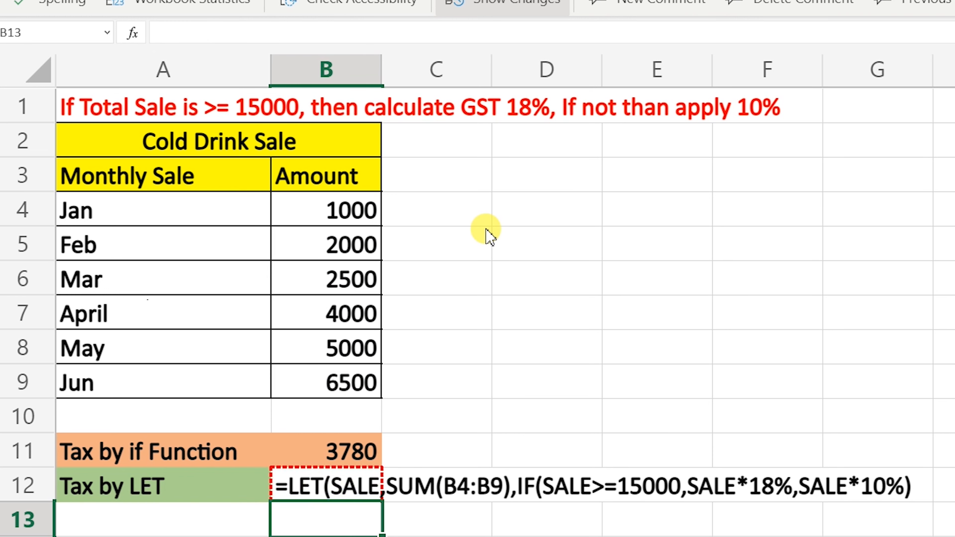
Compare the IF tax formula in B11 with the LET tax formula in B12.
{"action": "left_click", "coordinate": [630, 506]}
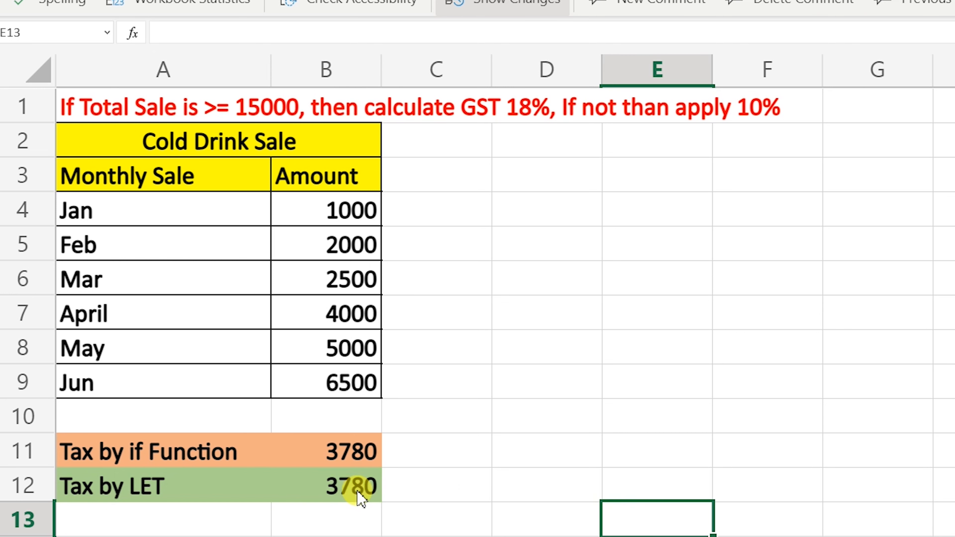
{"action": "left_click", "coordinate": [354, 460]}
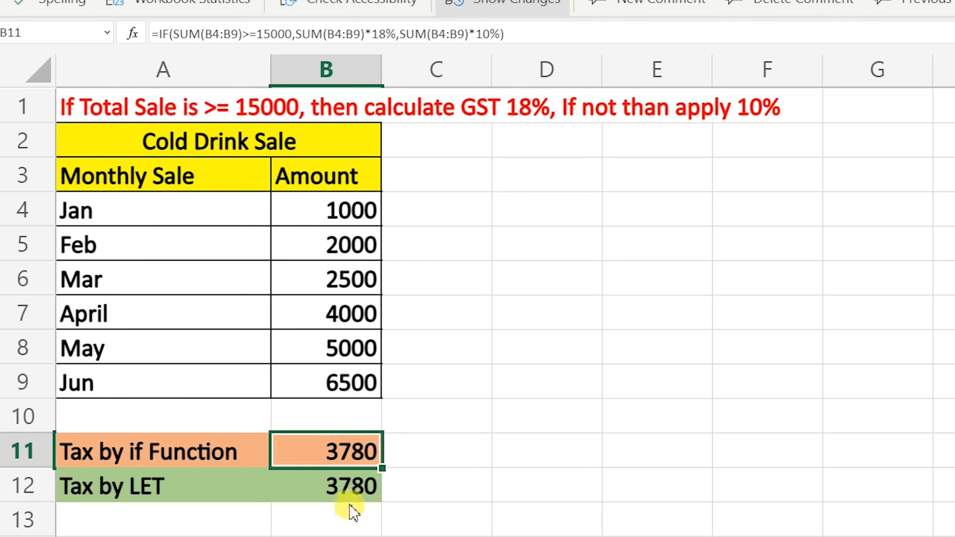
{"action": "left_click", "coordinate": [346, 489]}
{"action": "left_click", "coordinate": [346, 453]}
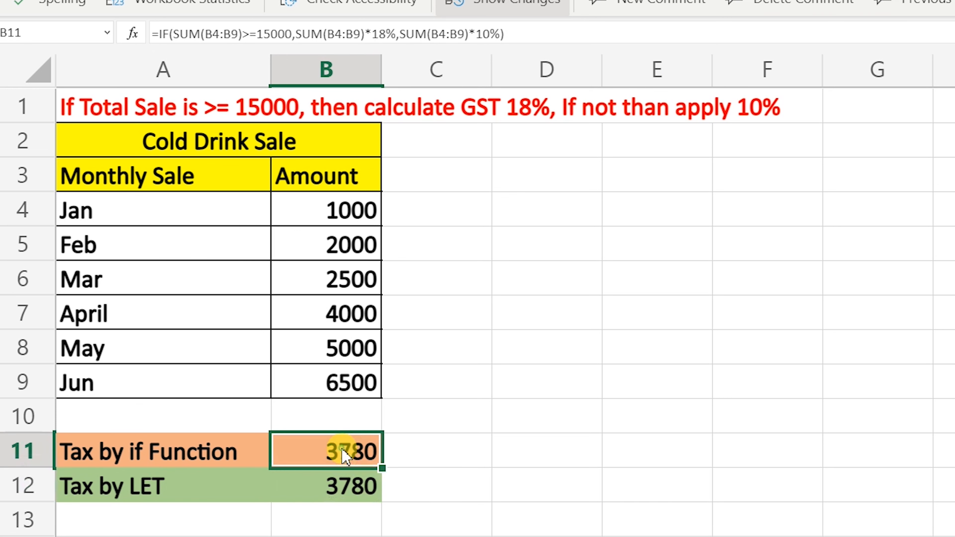
{"action": "key", "text": "F2"}
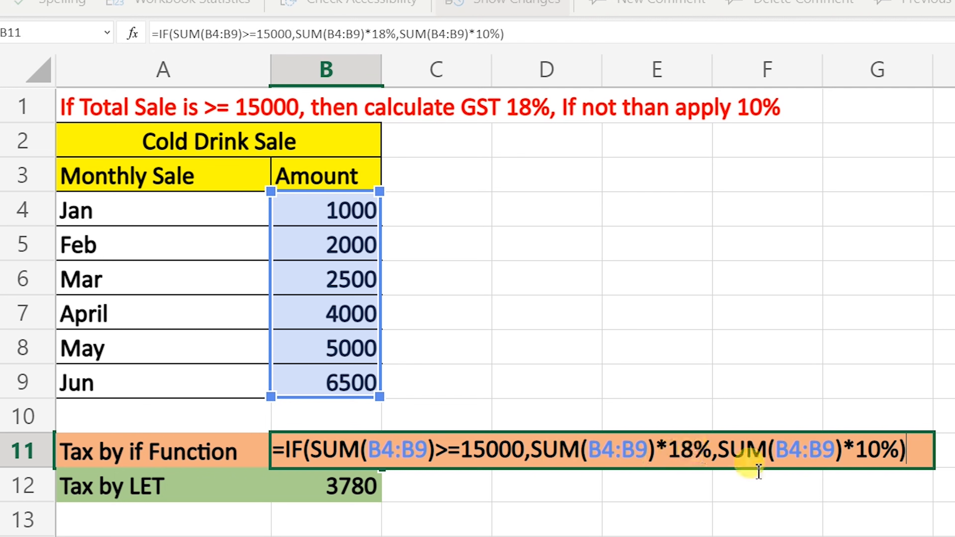
{"action": "left_click", "coordinate": [366, 487]}
{"action": "key", "text": "F2"}
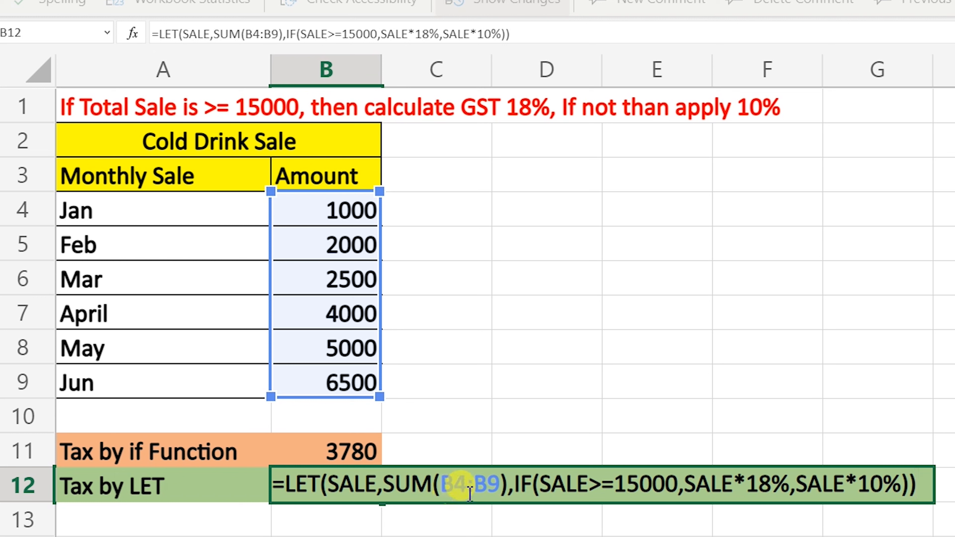
{"action": "left_click", "coordinate": [518, 484]}
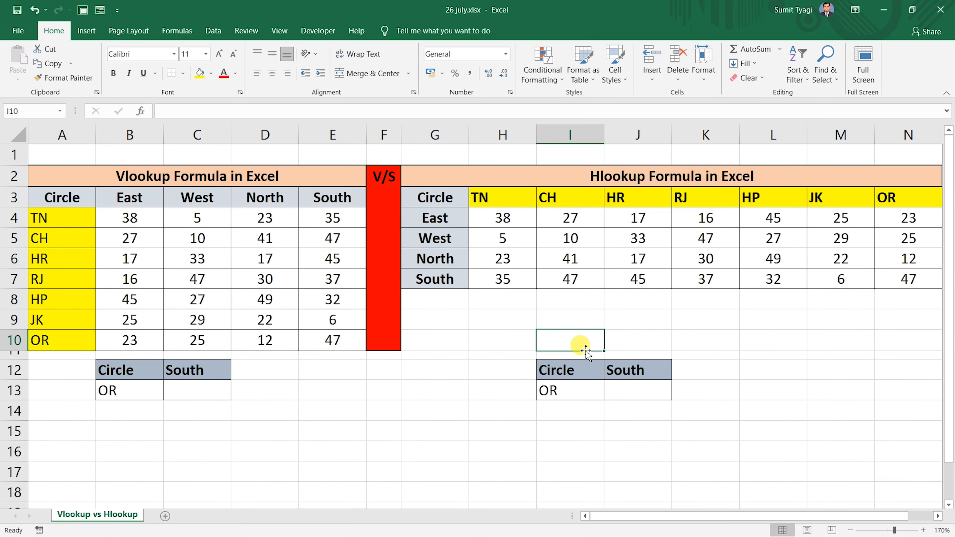
On the Vlookup vs Hlookup sheet, examine the Circle and South lookup headers and locate the South value for circle OR in the Vlookup table.
{"action": "left_click", "coordinate": [384, 130]}
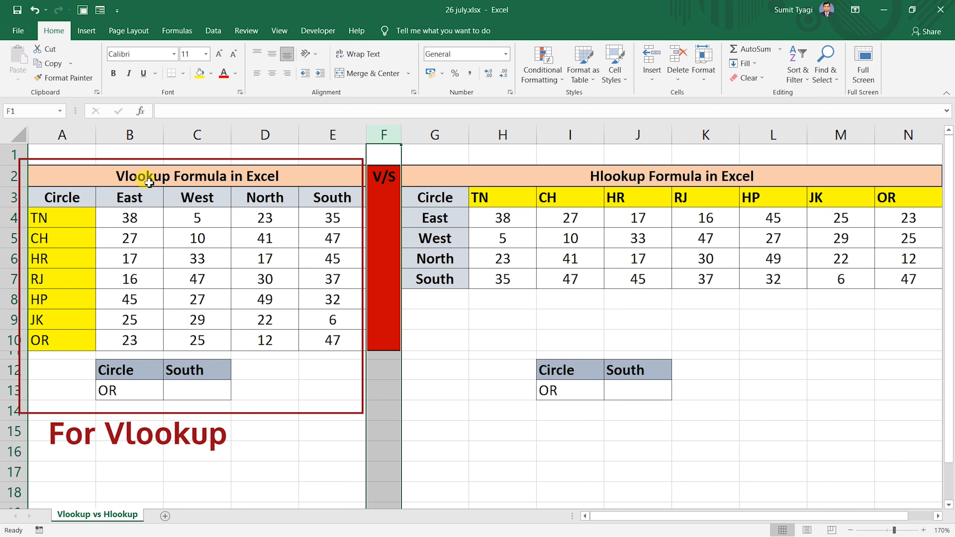
{"action": "left_click", "coordinate": [504, 168]}
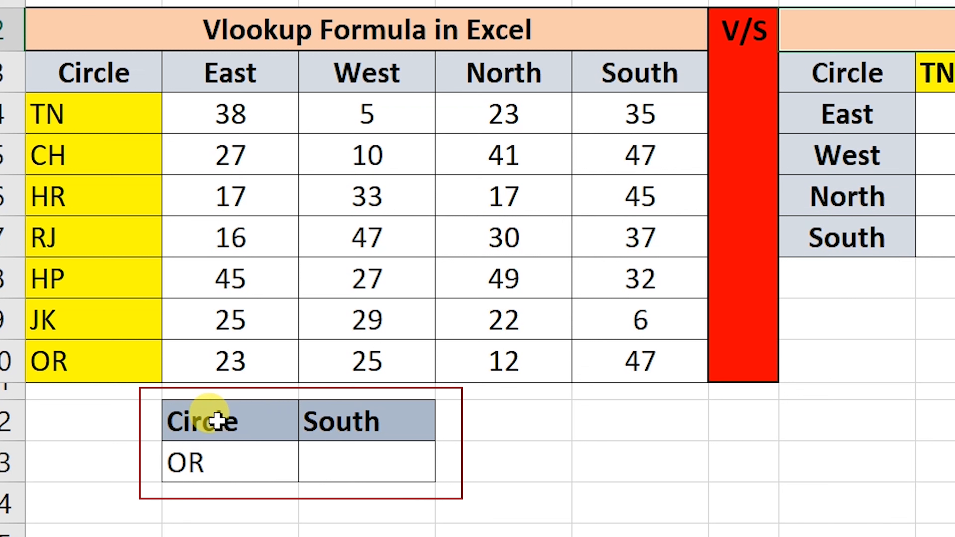
{"action": "left_click", "coordinate": [218, 421]}
{"action": "left_click", "coordinate": [388, 421]}
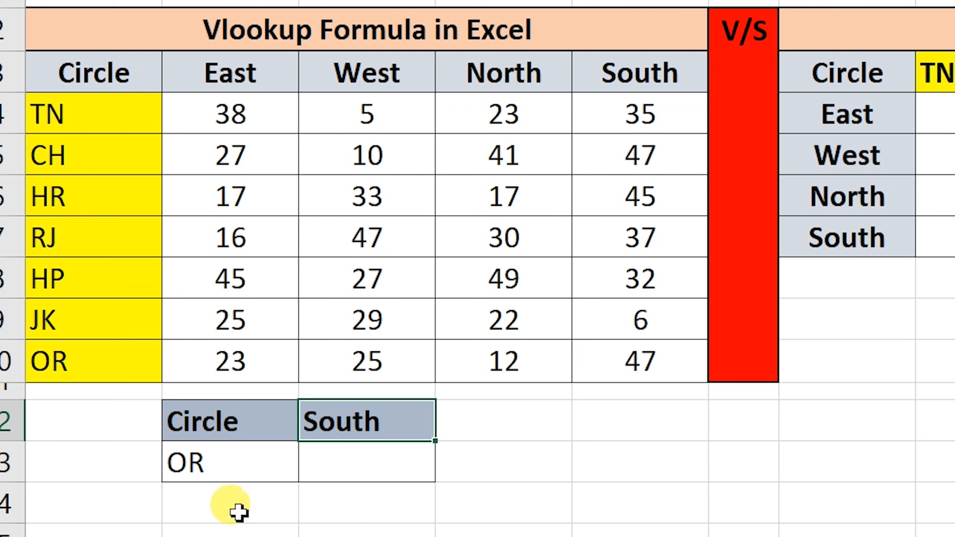
{"action": "left_click", "coordinate": [112, 361]}
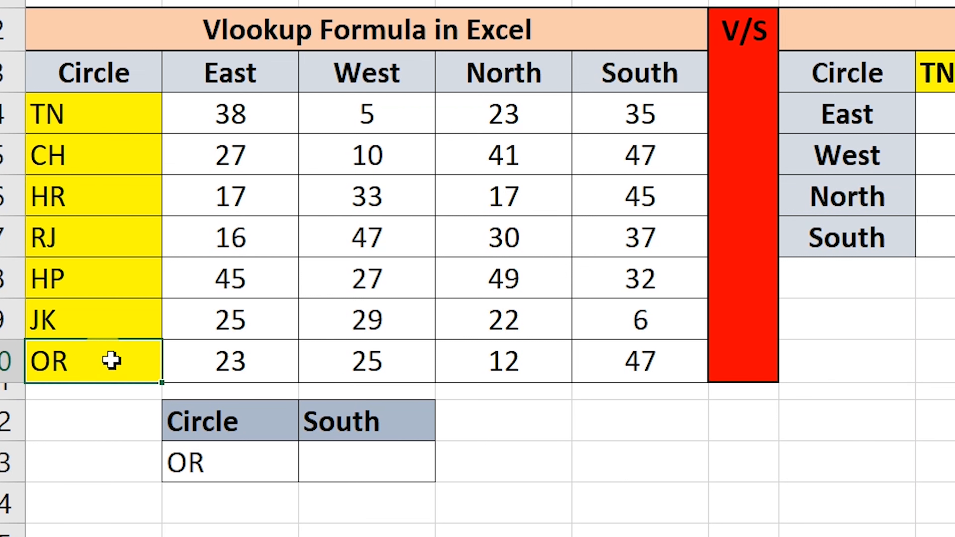
{"action": "left_click", "coordinate": [635, 352]}
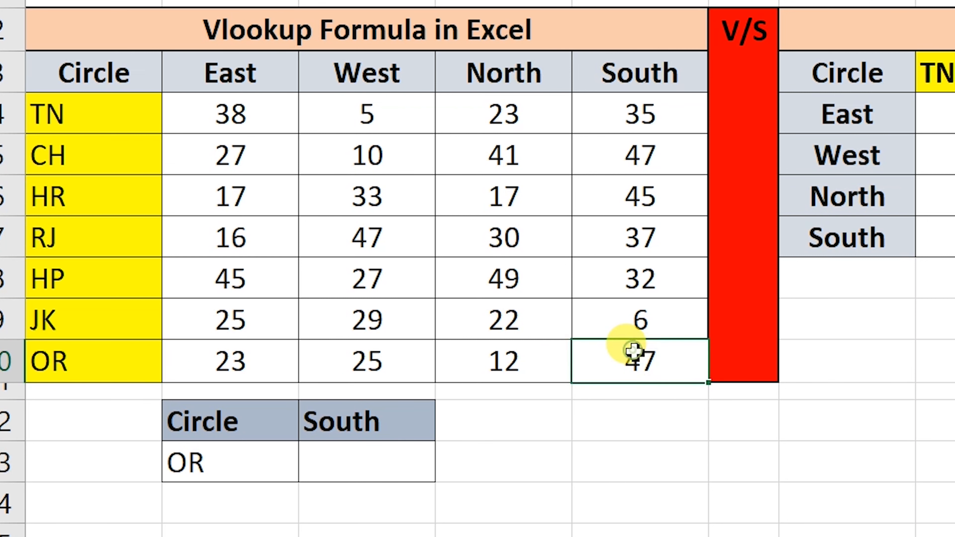
Compare the vertical circle list of the Vlookup table with the horizontal circle headers of the Hlookup table.
{"action": "left_click", "coordinate": [341, 464]}
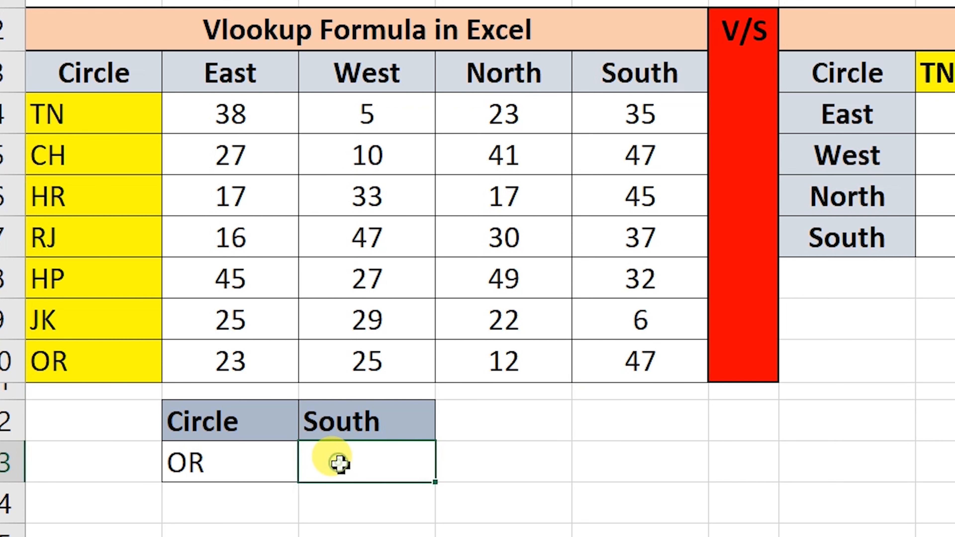
{"action": "left_click", "coordinate": [351, 184]}
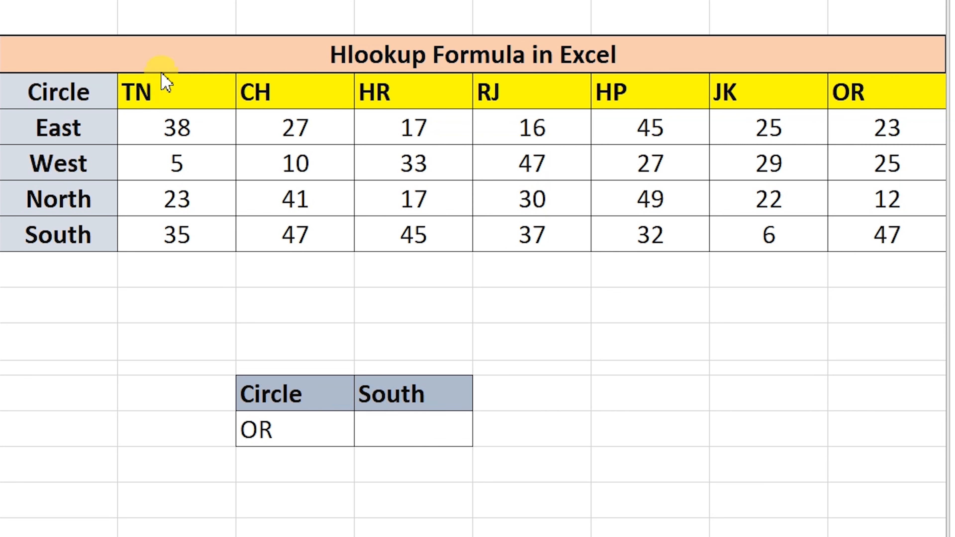
{"action": "left_click", "coordinate": [149, 31]}
{"action": "mouse_move", "coordinate": [222, 34]}
{"action": "left_mouse_down"}
{"action": "mouse_move", "coordinate": [560, 59]}
{"action": "mouse_move", "coordinate": [772, 30]}
{"action": "mouse_move", "coordinate": [917, 32]}
{"action": "left_mouse_up"}
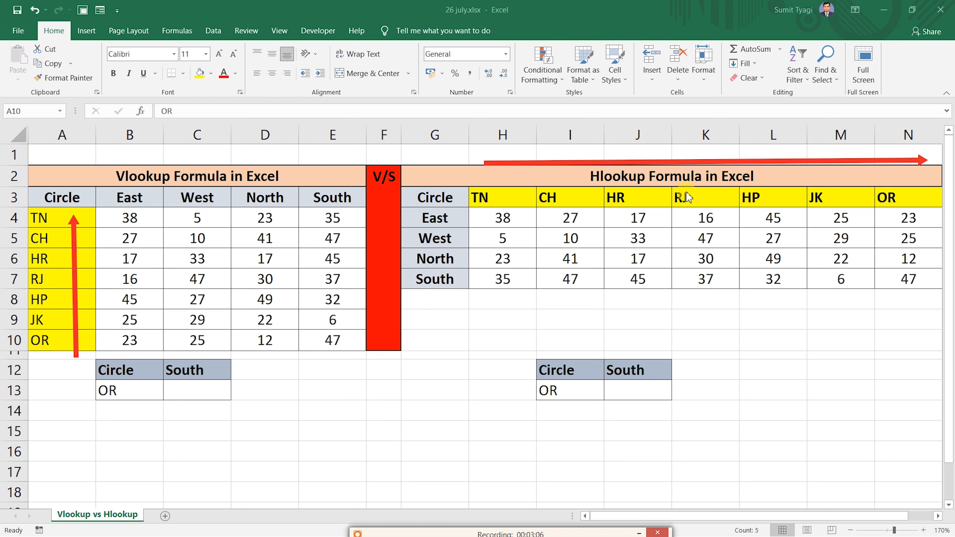
Begin a VLOOKUP formula in C13 under South, with B13 as the lookup value and A3:E10 as the table array.
{"action": "left_click", "coordinate": [190, 392]}
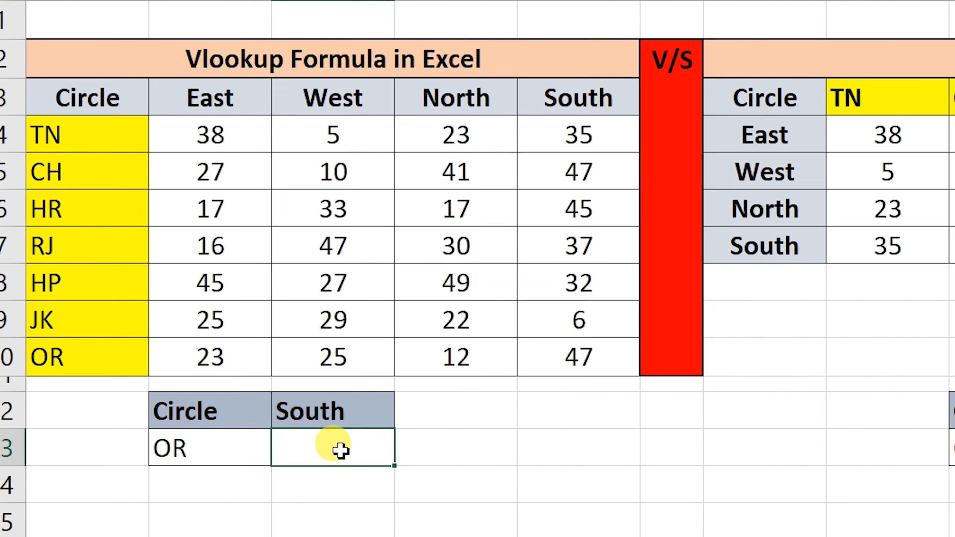
{"action": "type", "text": "=vloo"}
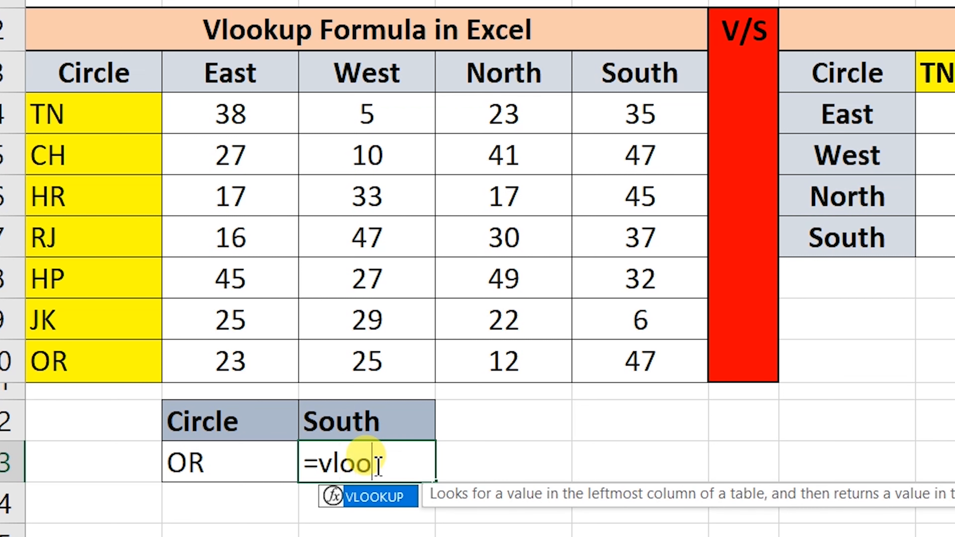
{"action": "key", "text": "Tab"}
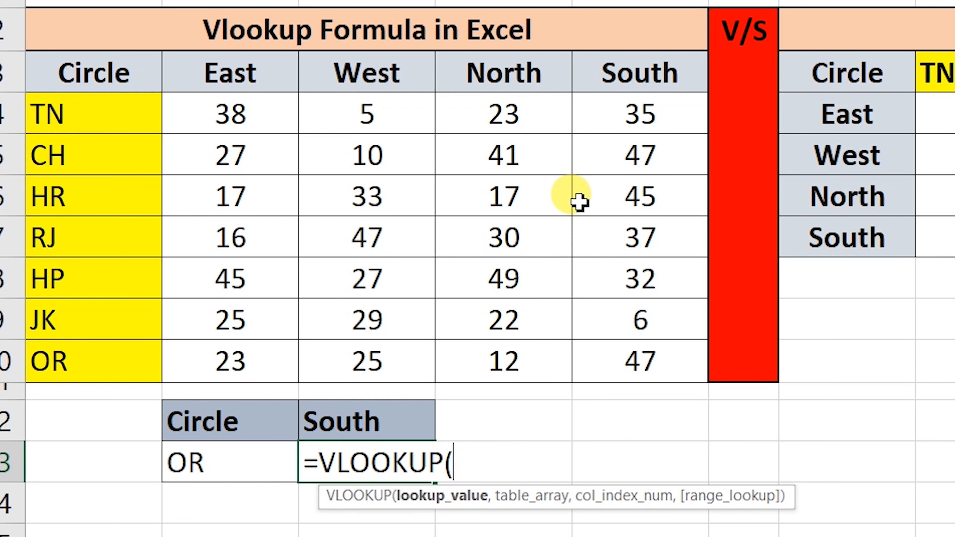
{"action": "left_click", "coordinate": [213, 459]}
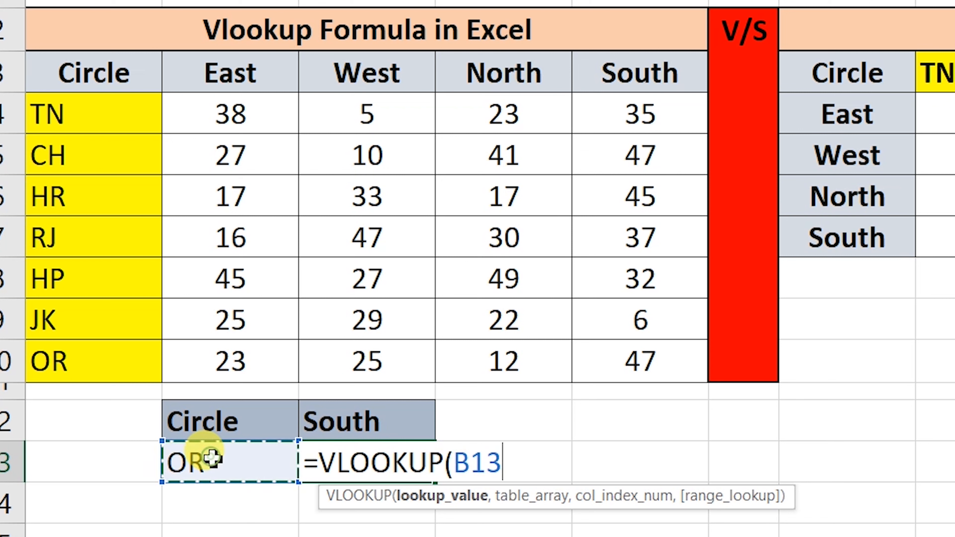
{"action": "type", "text": ","}
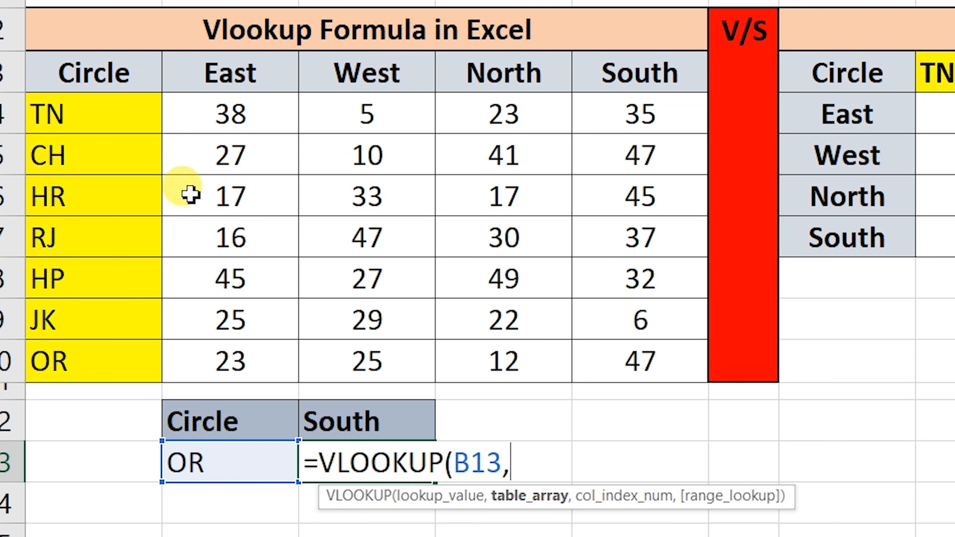
{"action": "left_click_drag", "start_coordinate": [92, 80], "coordinate": [613, 347]}
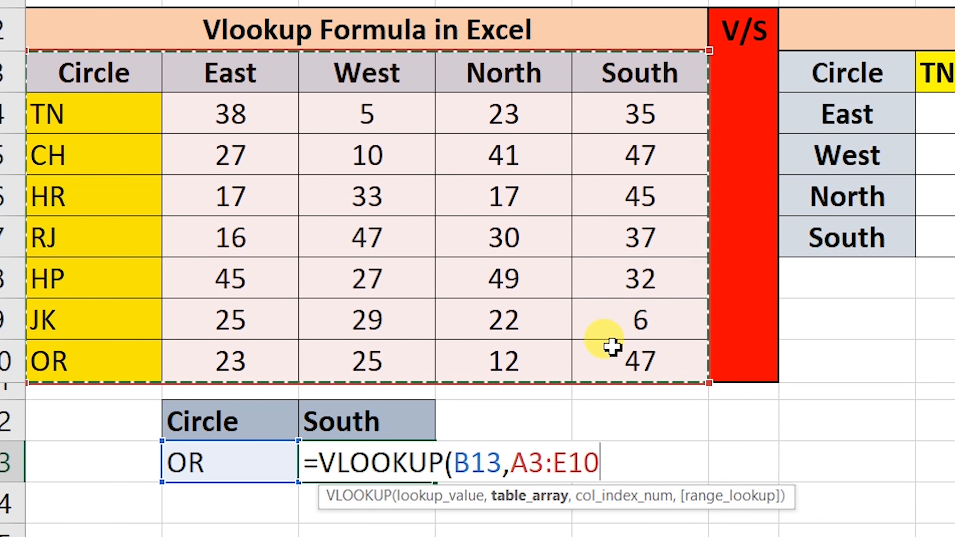